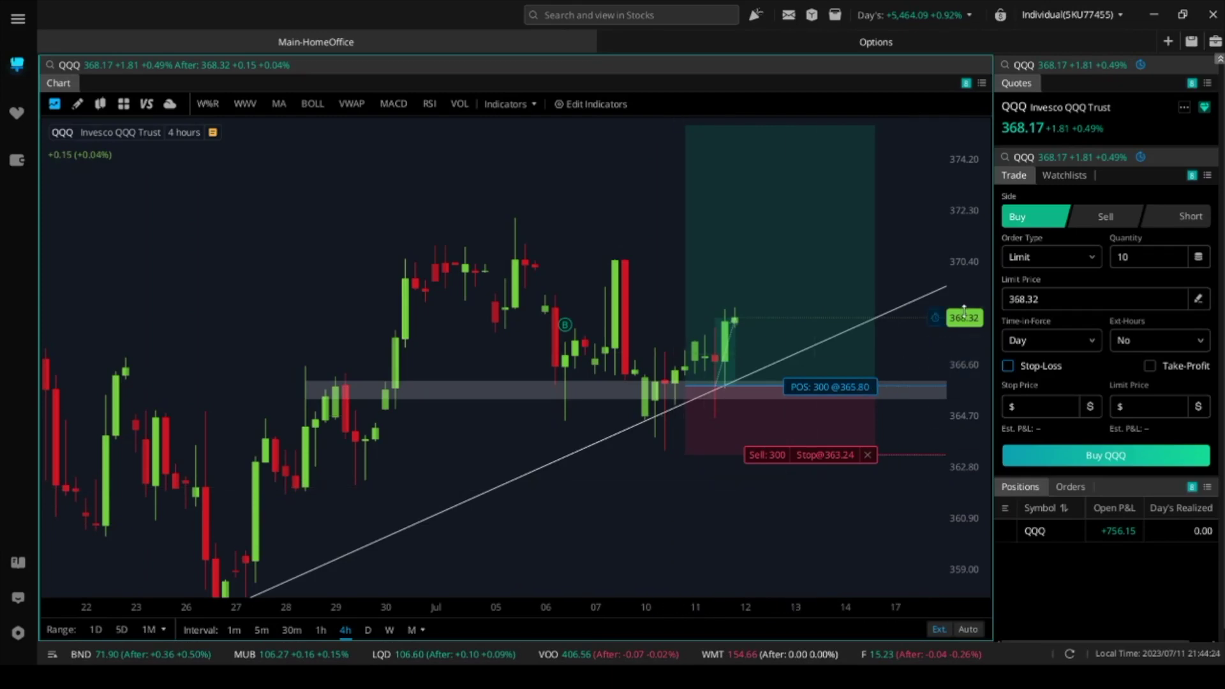
Stretch the QQQ price axis so the 365.80 position and 363.24 stop zones fit in view
drag(968, 309, 971, 316)
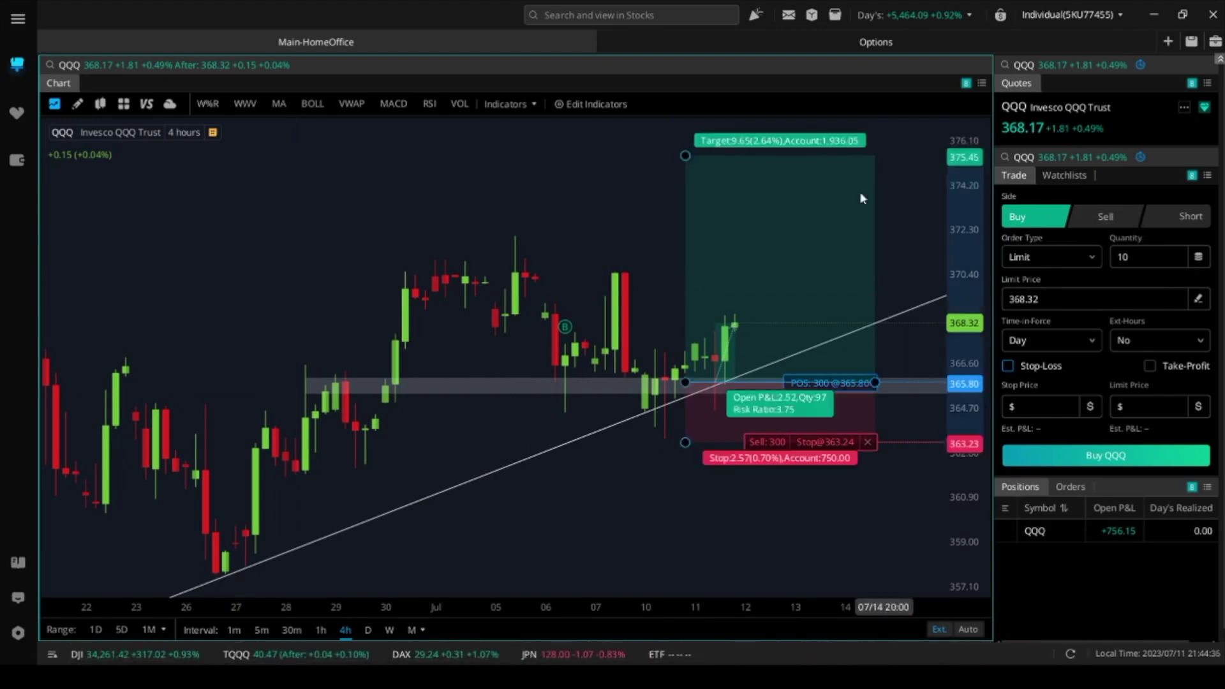
drag(410, 204, 388, 189)
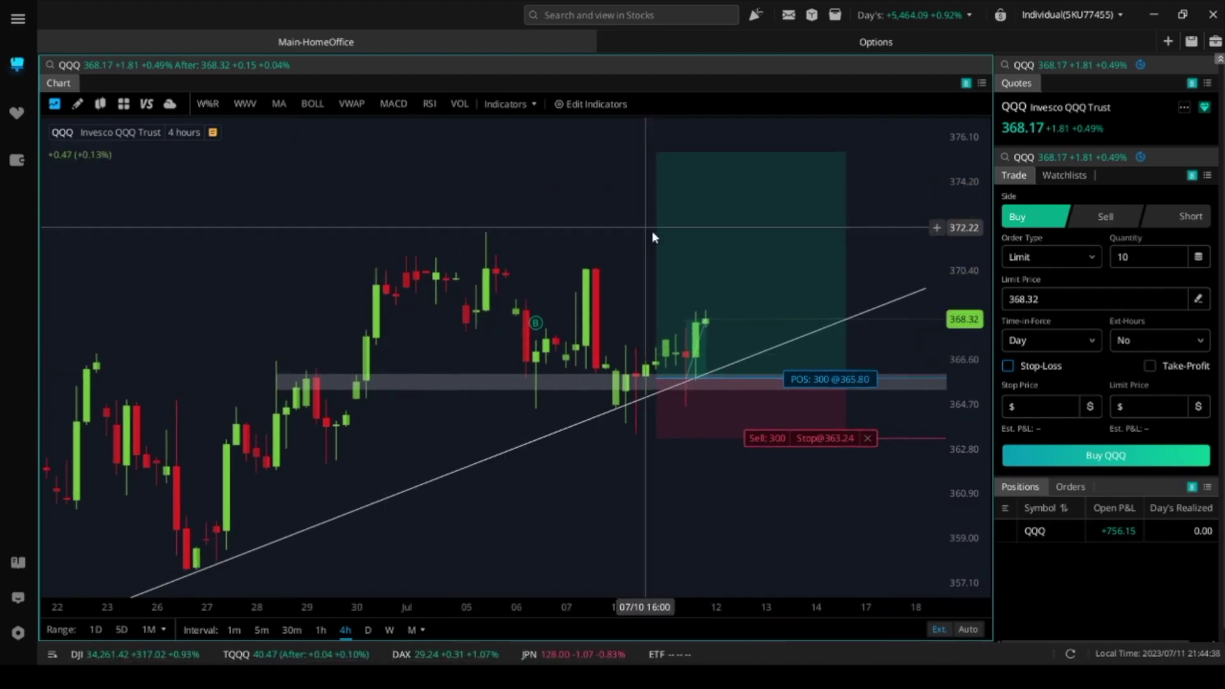
click(658, 174)
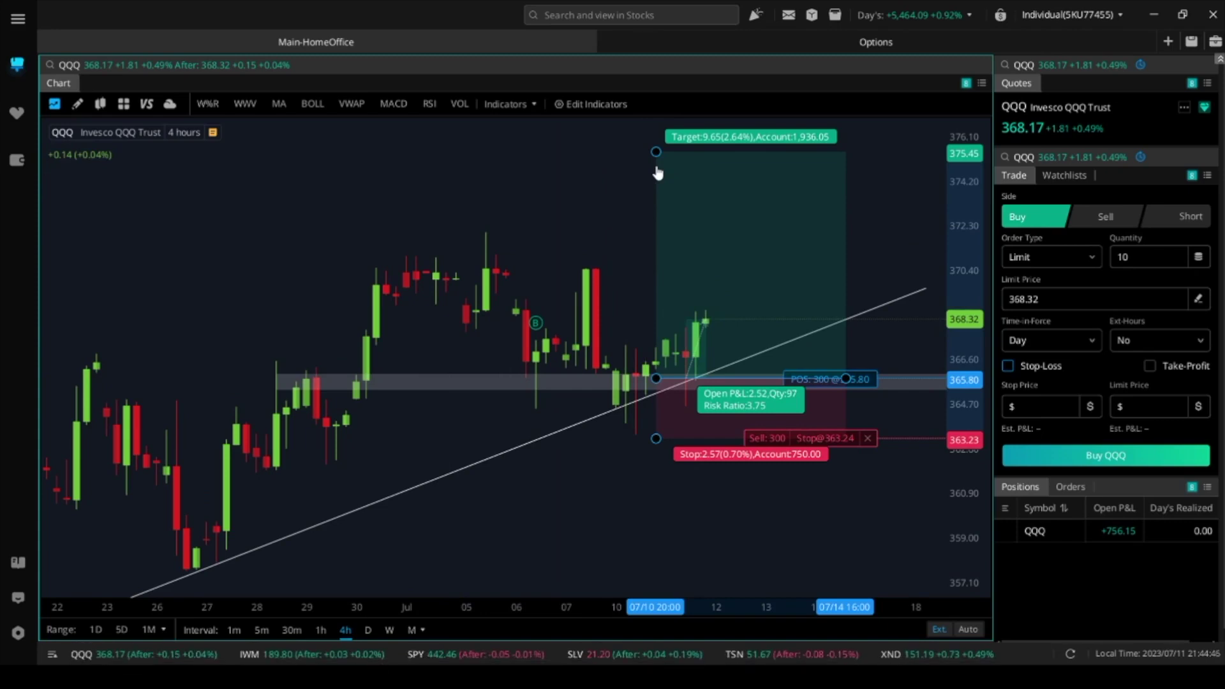
click(596, 171)
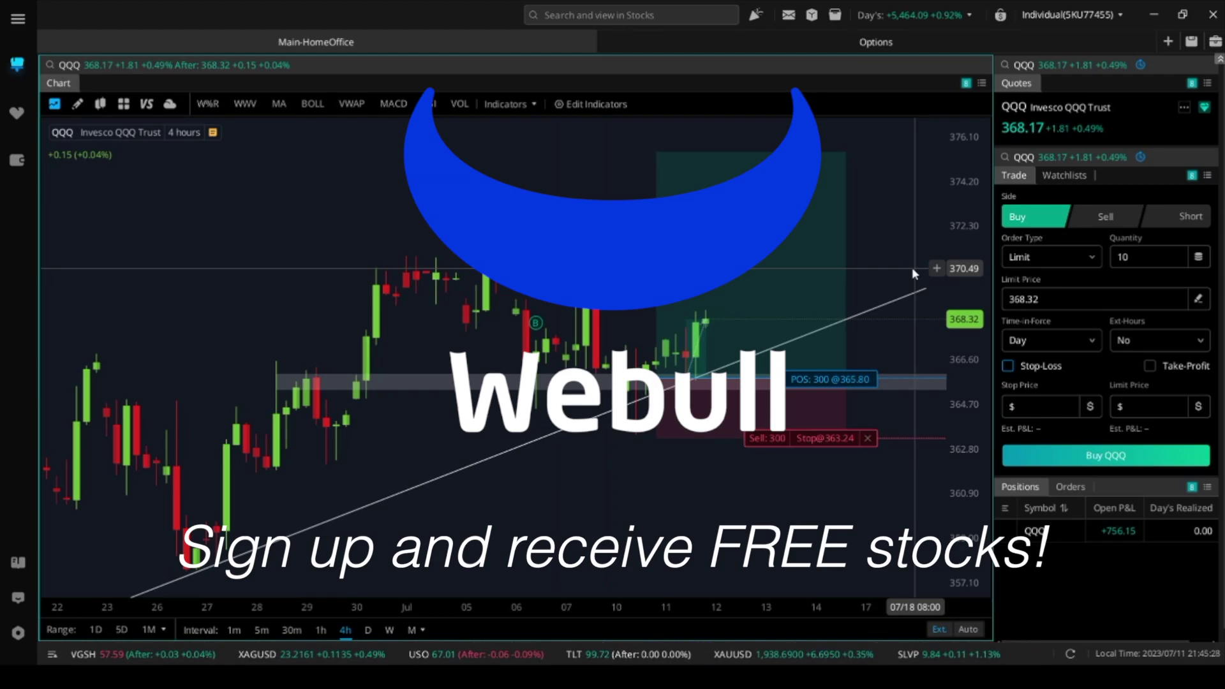
drag(907, 273, 899, 272)
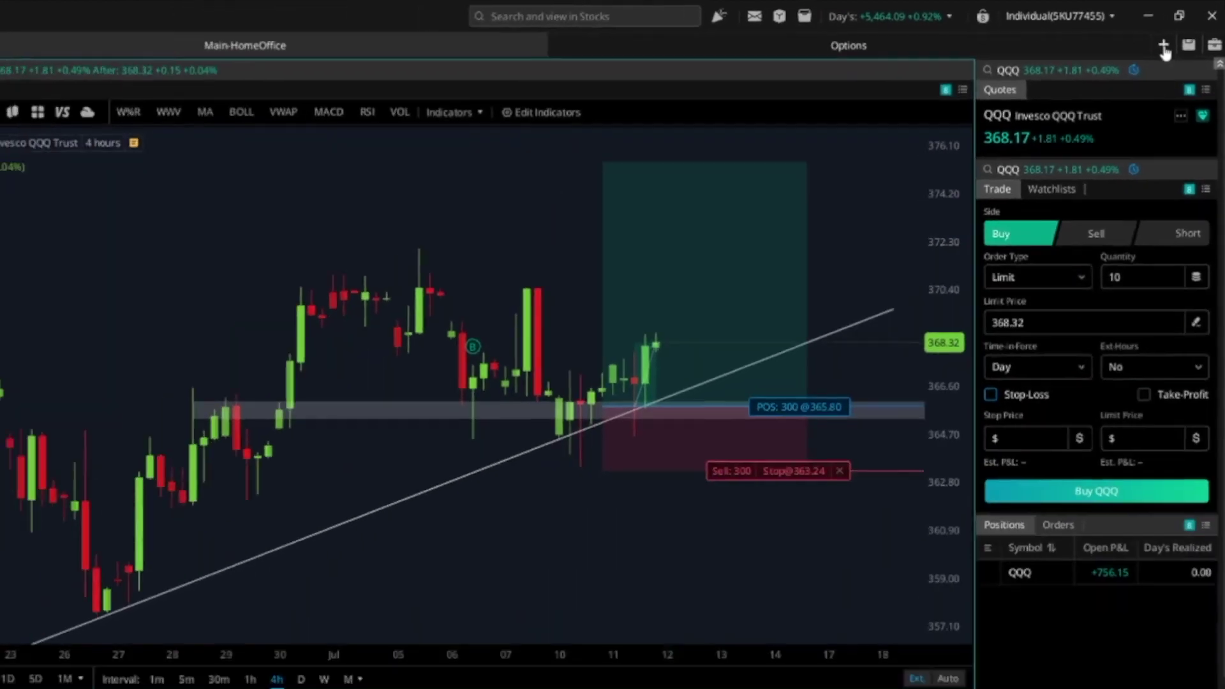
Start a new layout and browse the default and saved layouts, like Main-HomeOffice and Options
click(1136, 65)
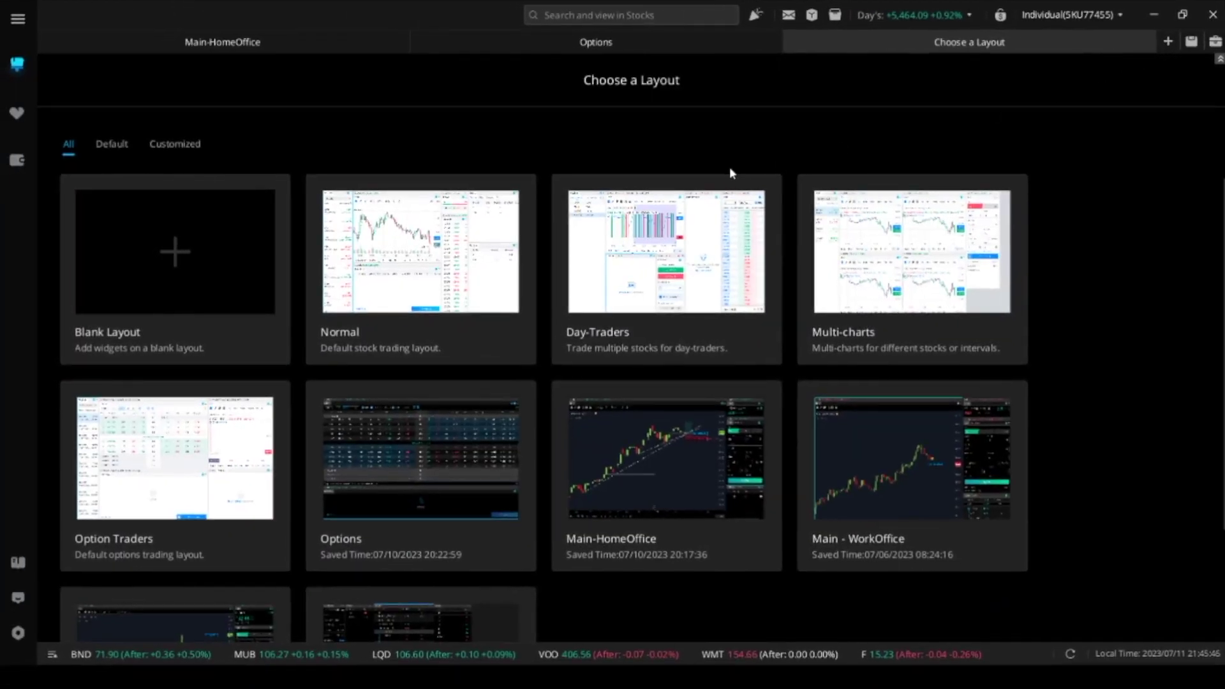
scroll(889, 315, down, 3)
scroll(899, 320, up, 3)
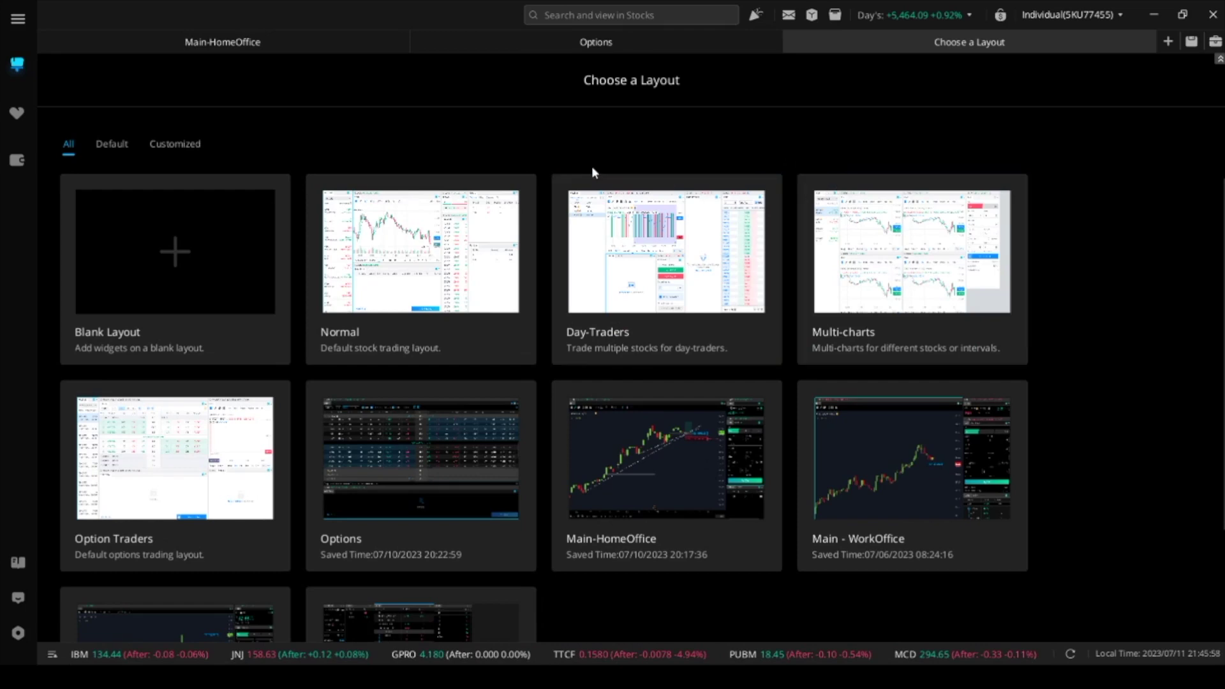
scroll(537, 364, down, 3)
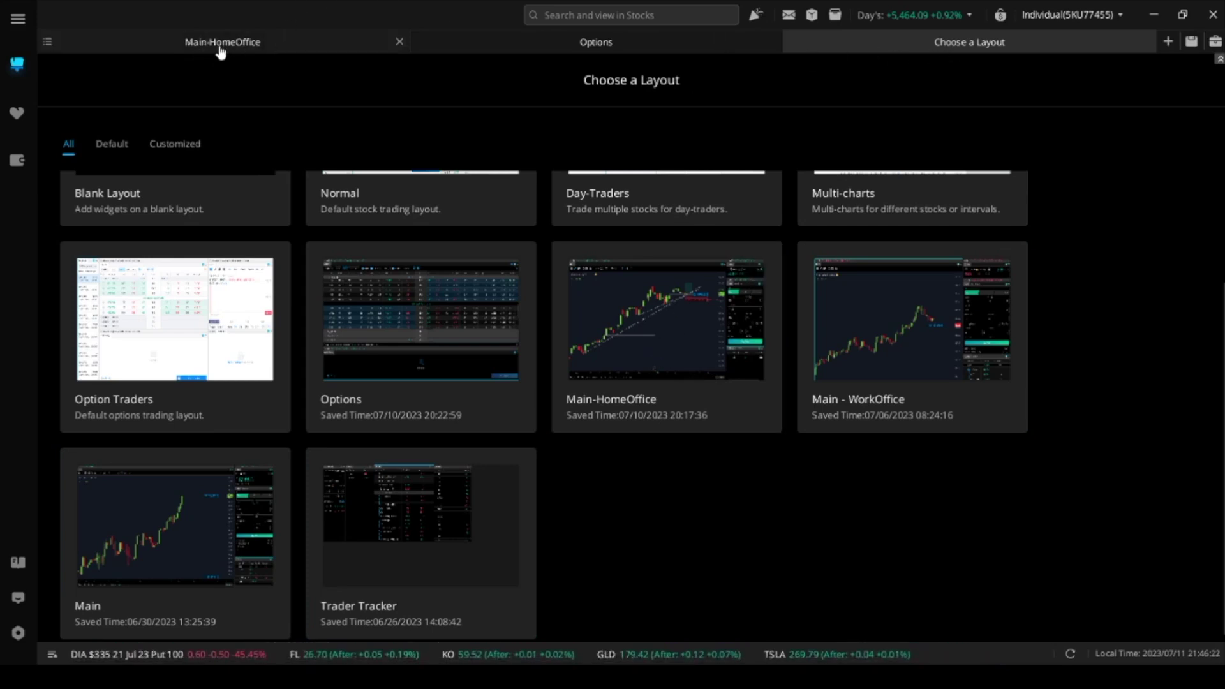
scroll(588, 274, up, 3)
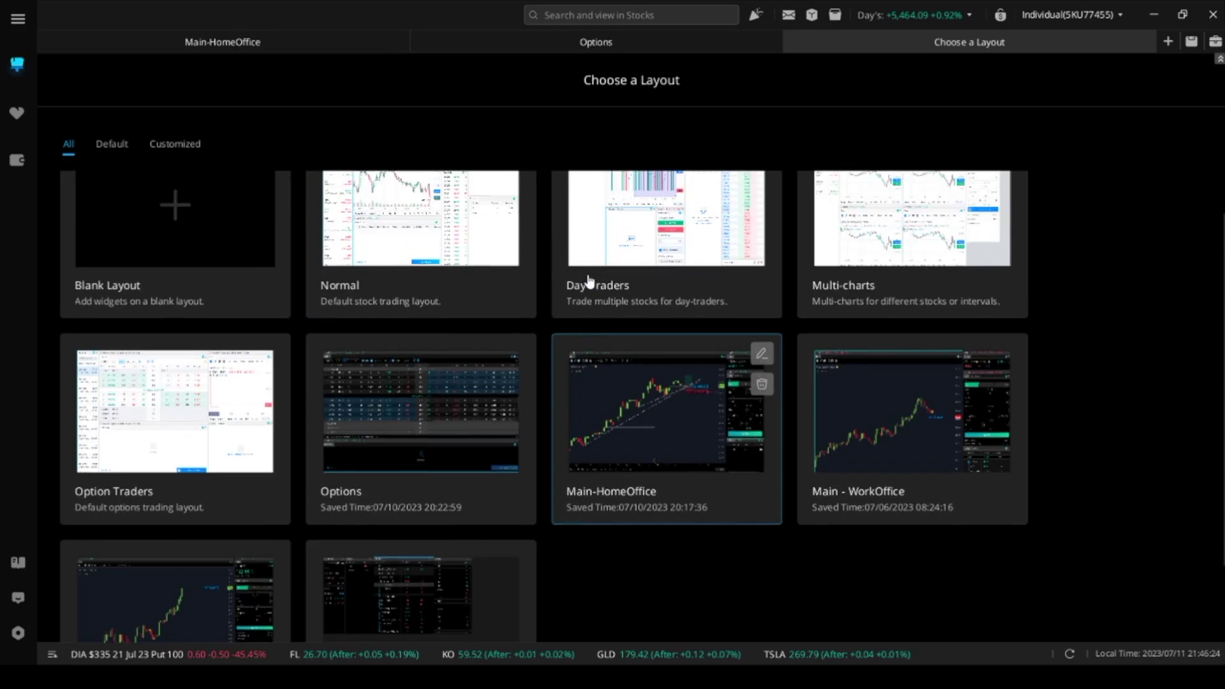
scroll(483, 393, down, 3)
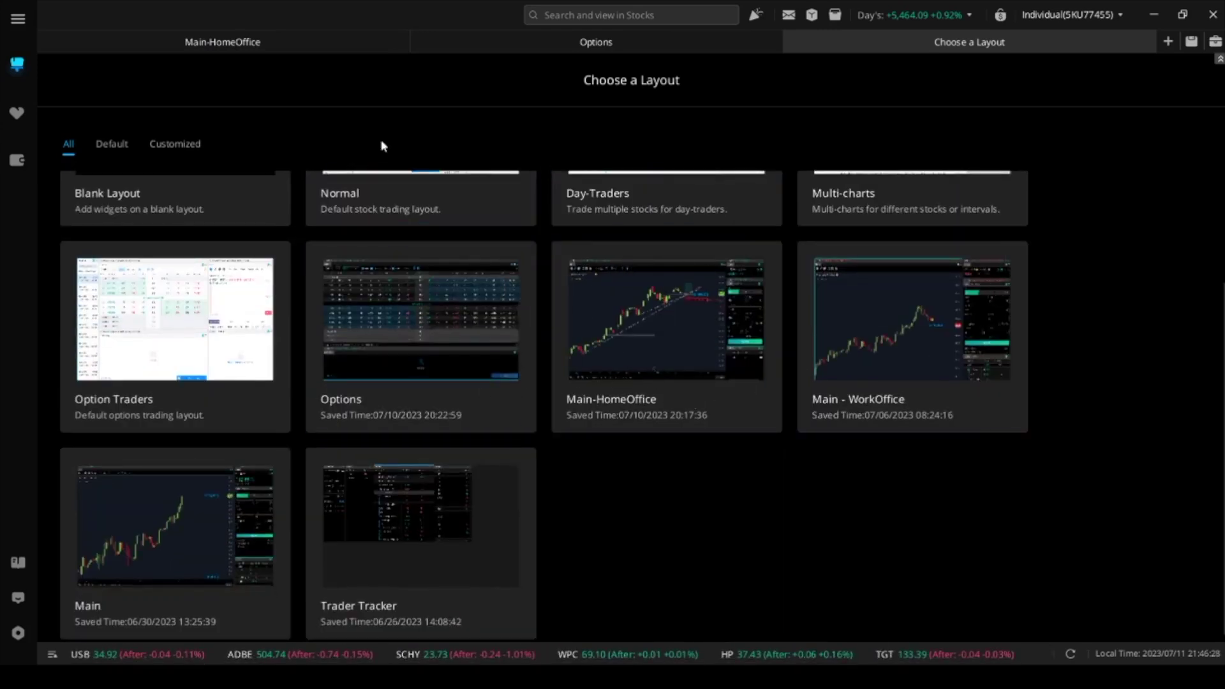
scroll(241, 265, up, 3)
scroll(377, 374, down, 3)
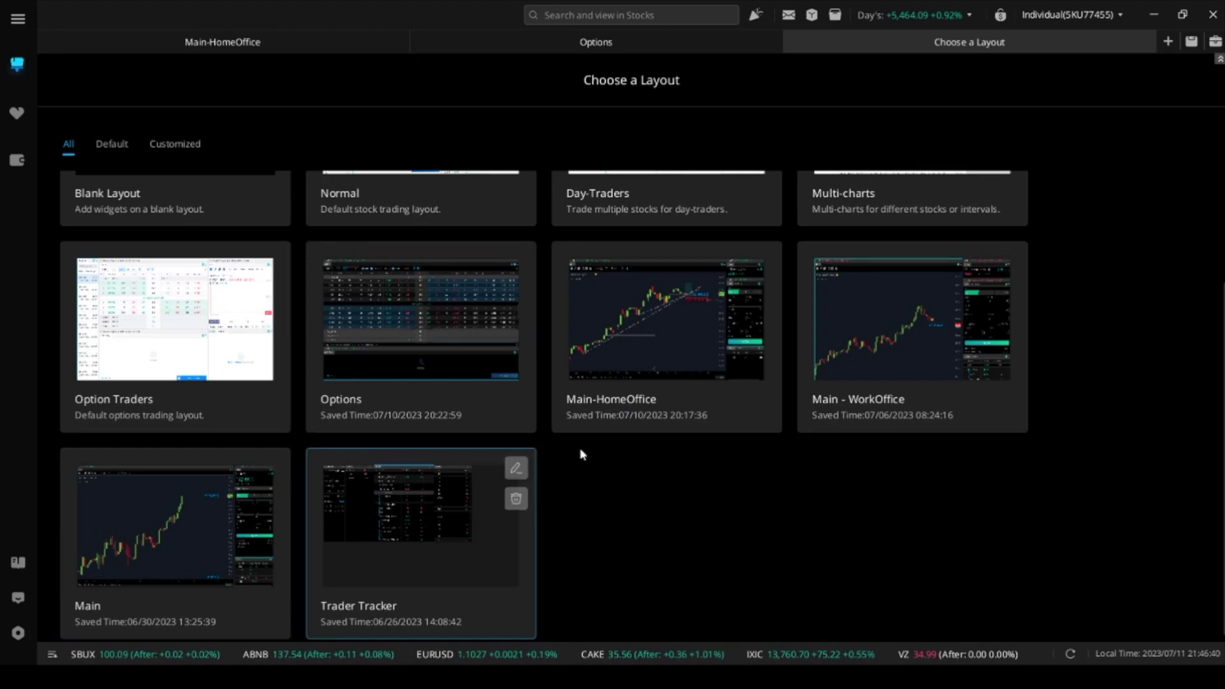
scroll(204, 255, up, 3)
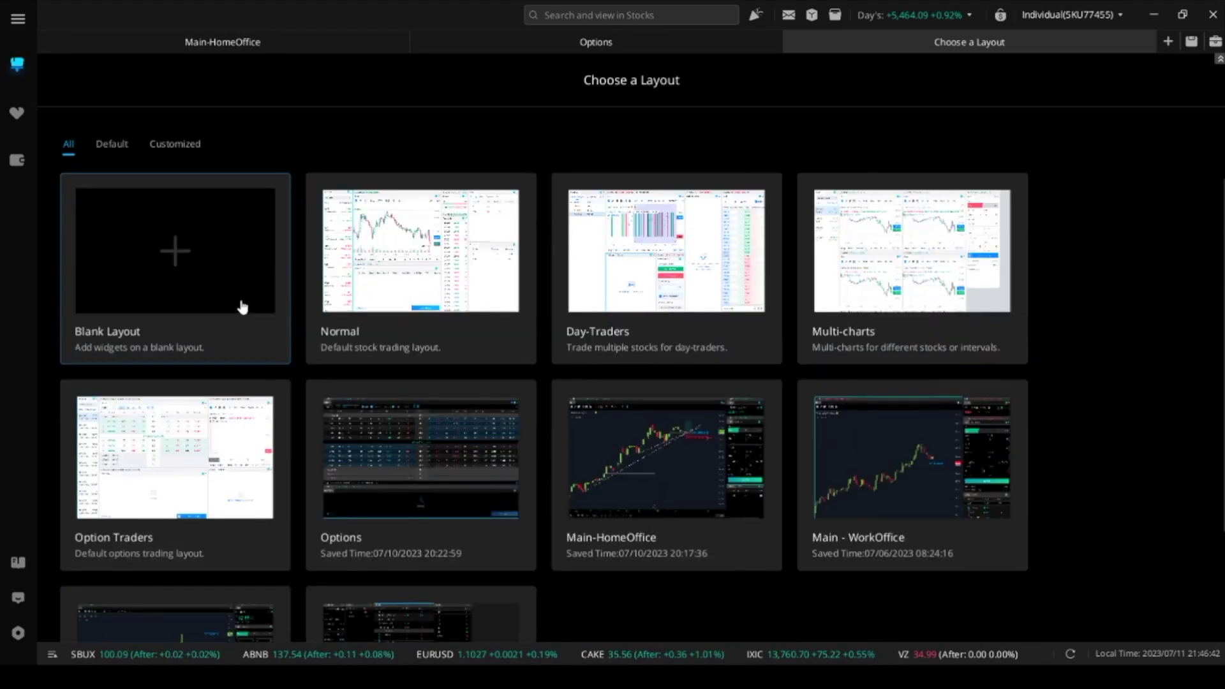
Pick the Blank Layout card for an empty workspace and bring the Add Widgets panel back
click(178, 258)
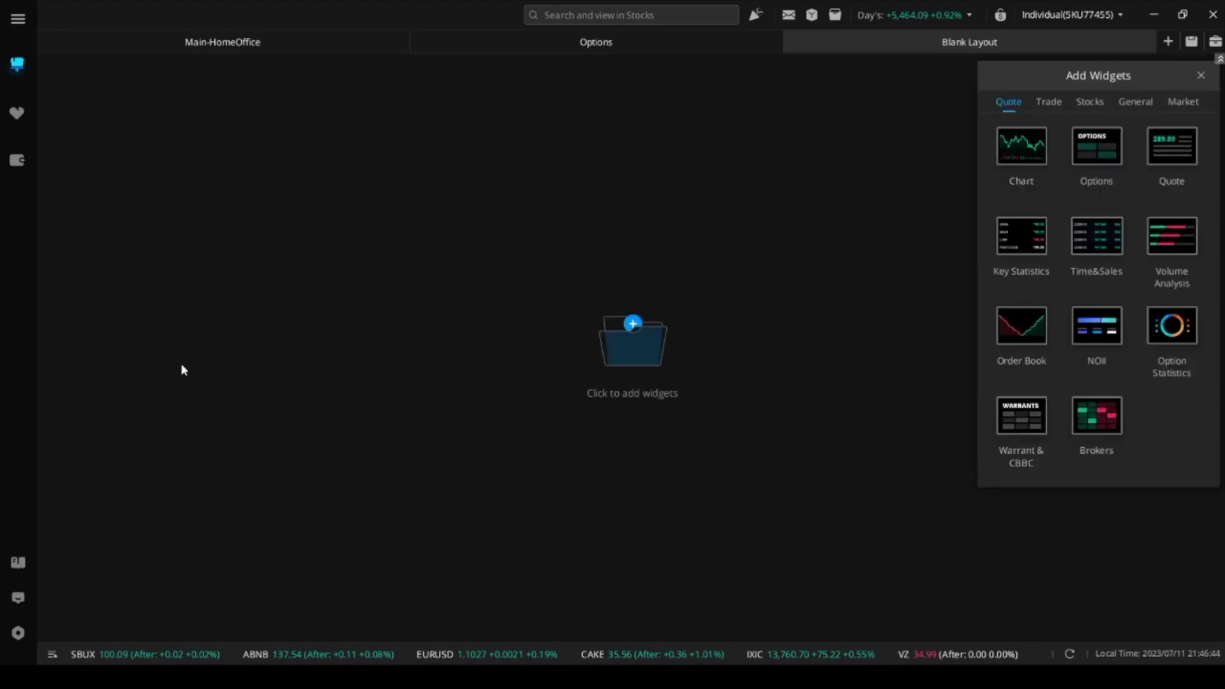
click(1200, 76)
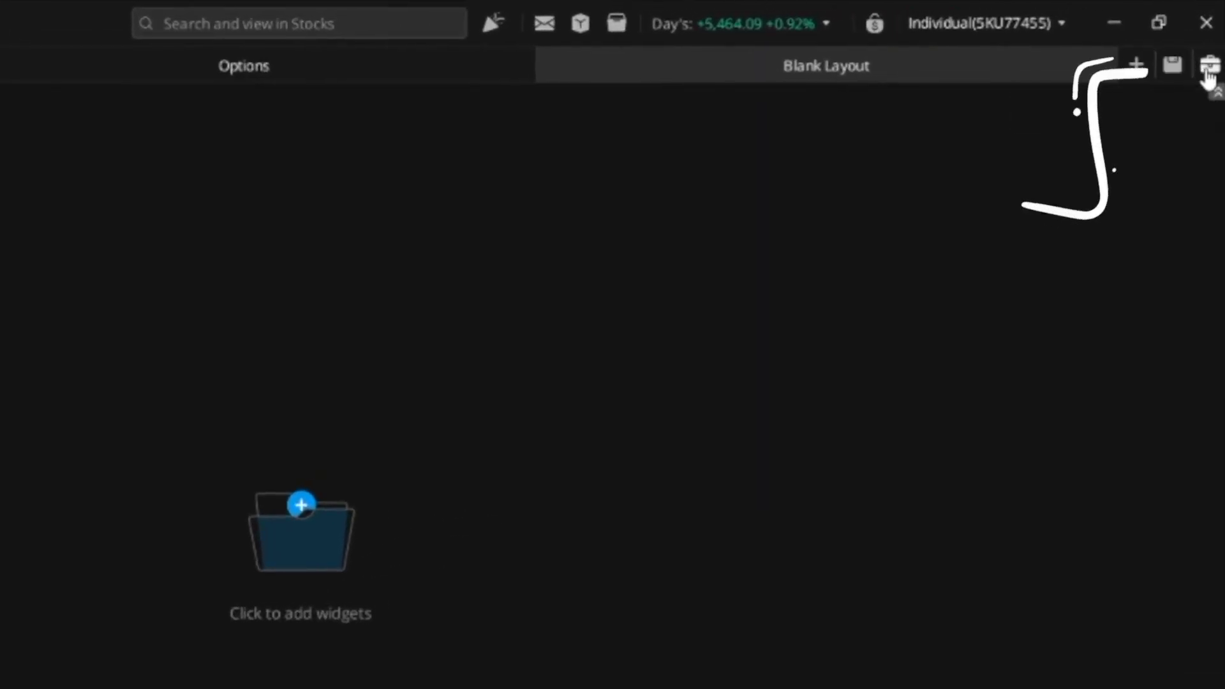
click(1209, 67)
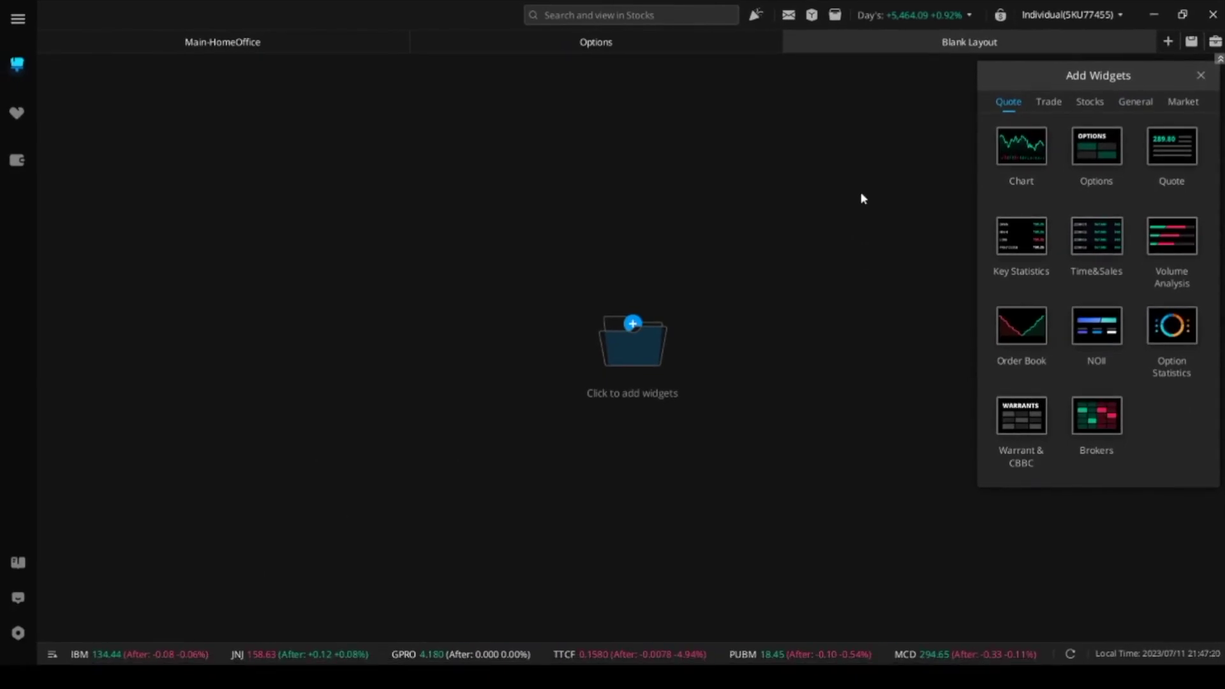
Add a SPY Chart widget from the Quote widgets and stretch it over most of the window
click(1021, 158)
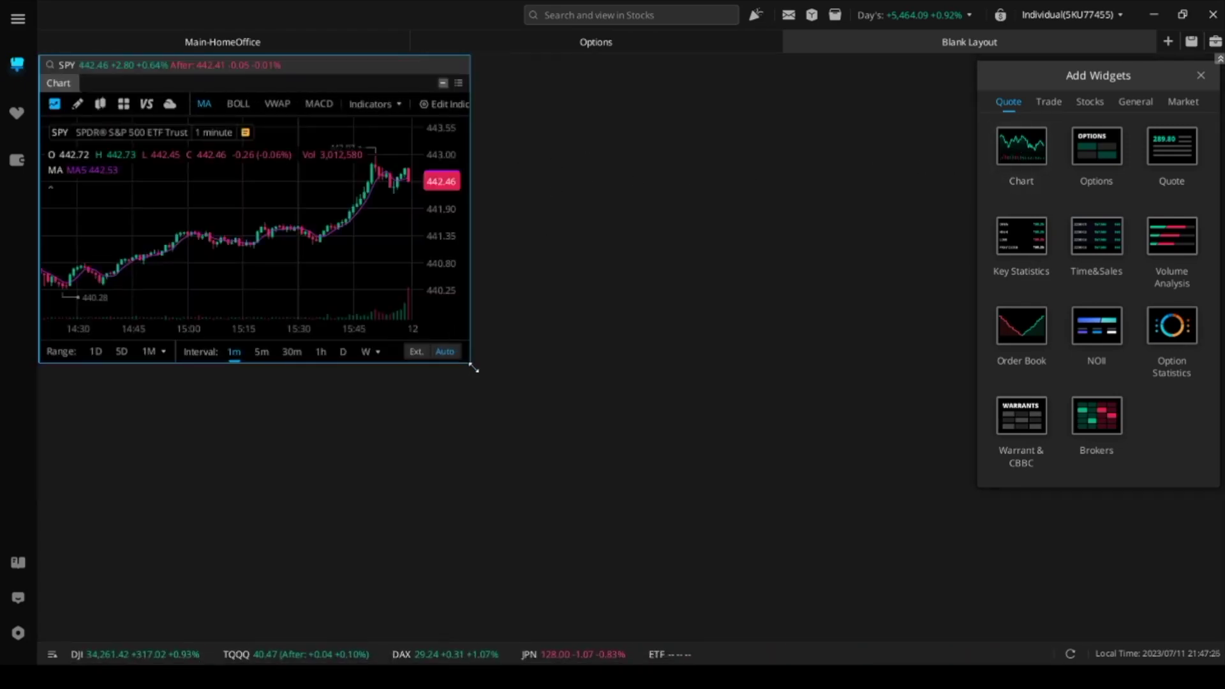
drag(473, 369, 860, 631)
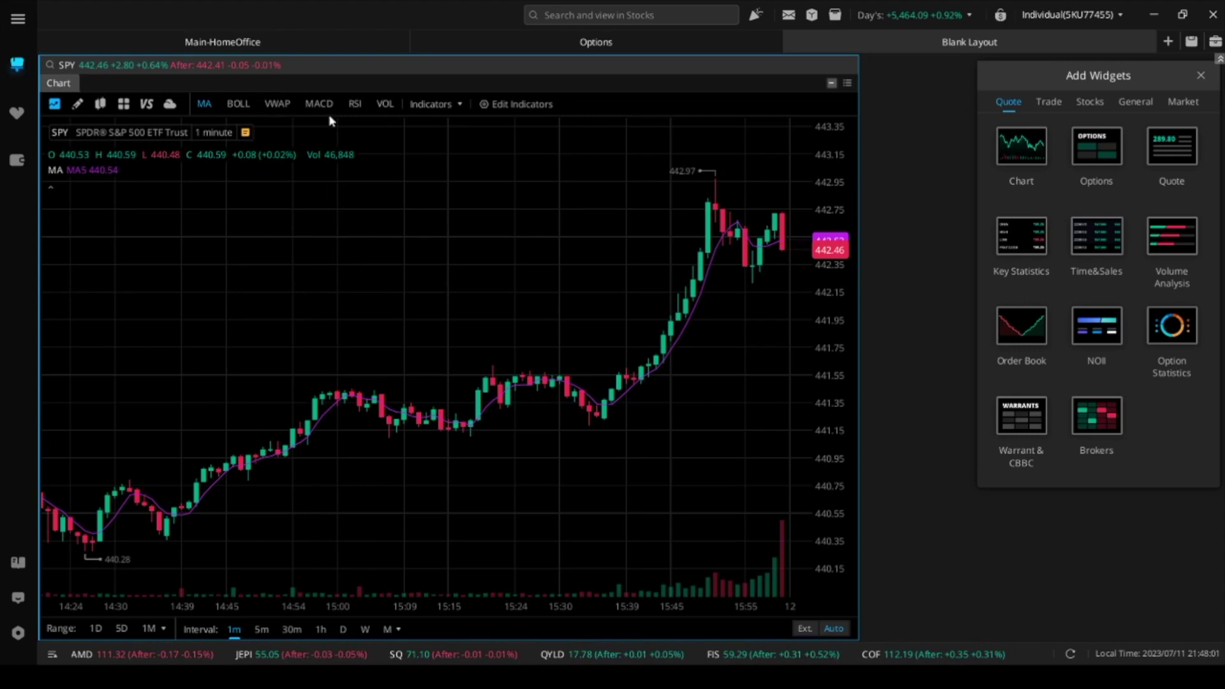
Try the MACD and RSI panes below the SPY chart, then remove them again
click(312, 109)
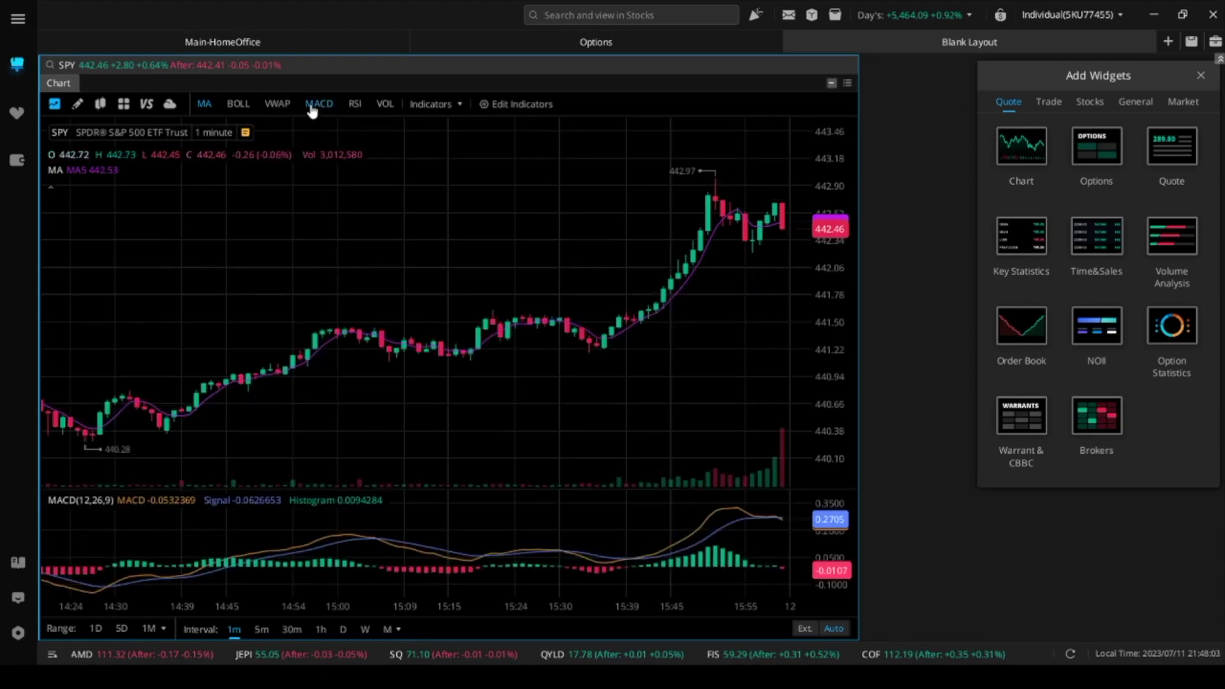
click(312, 109)
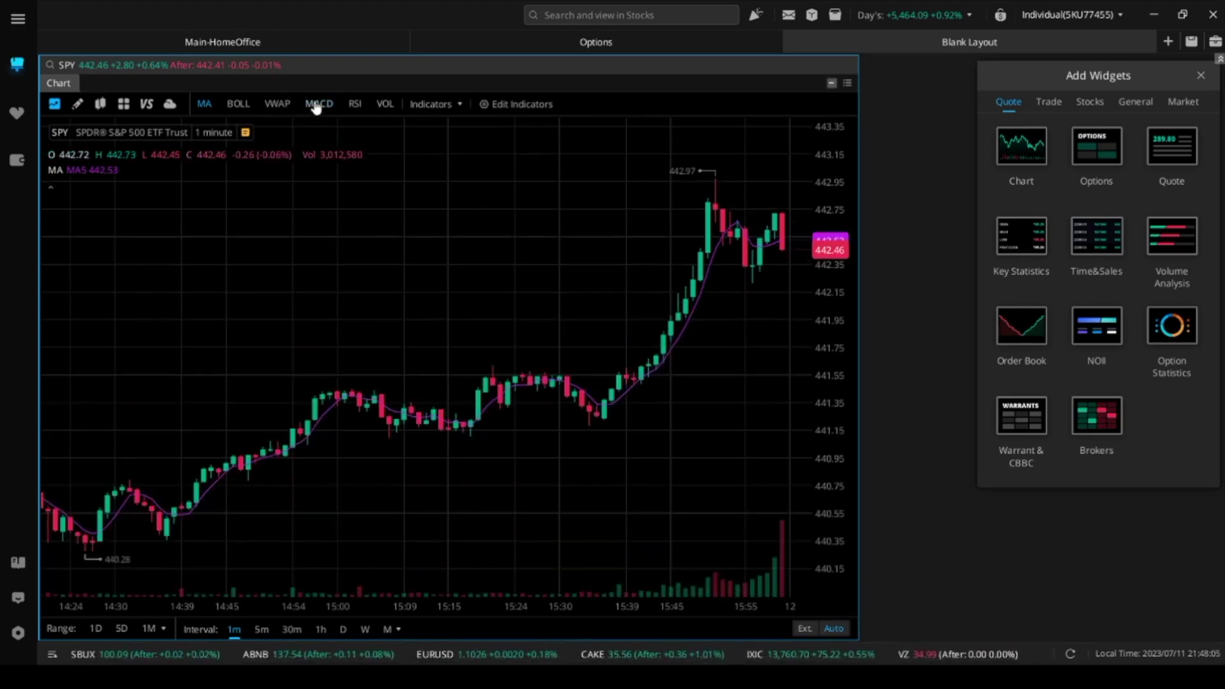
click(351, 106)
click(350, 106)
Delete the MA indicator from the SPY chart and narrow the chart to half the window width
click(419, 106)
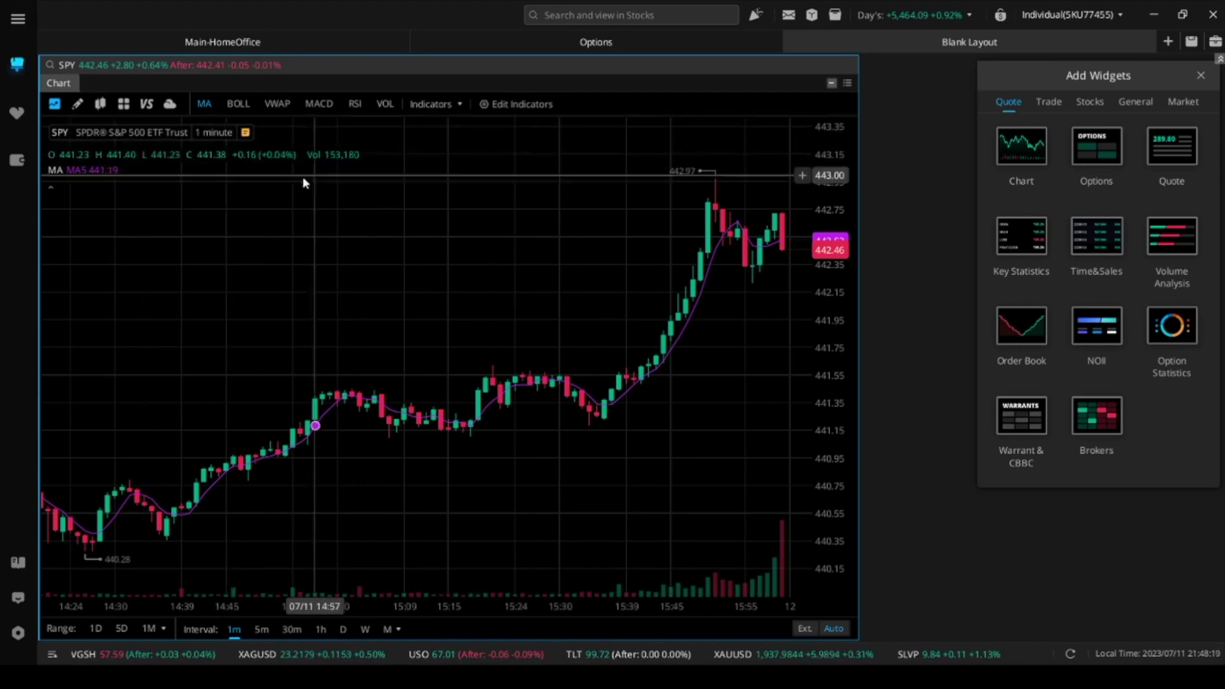
mouse_move(105, 172)
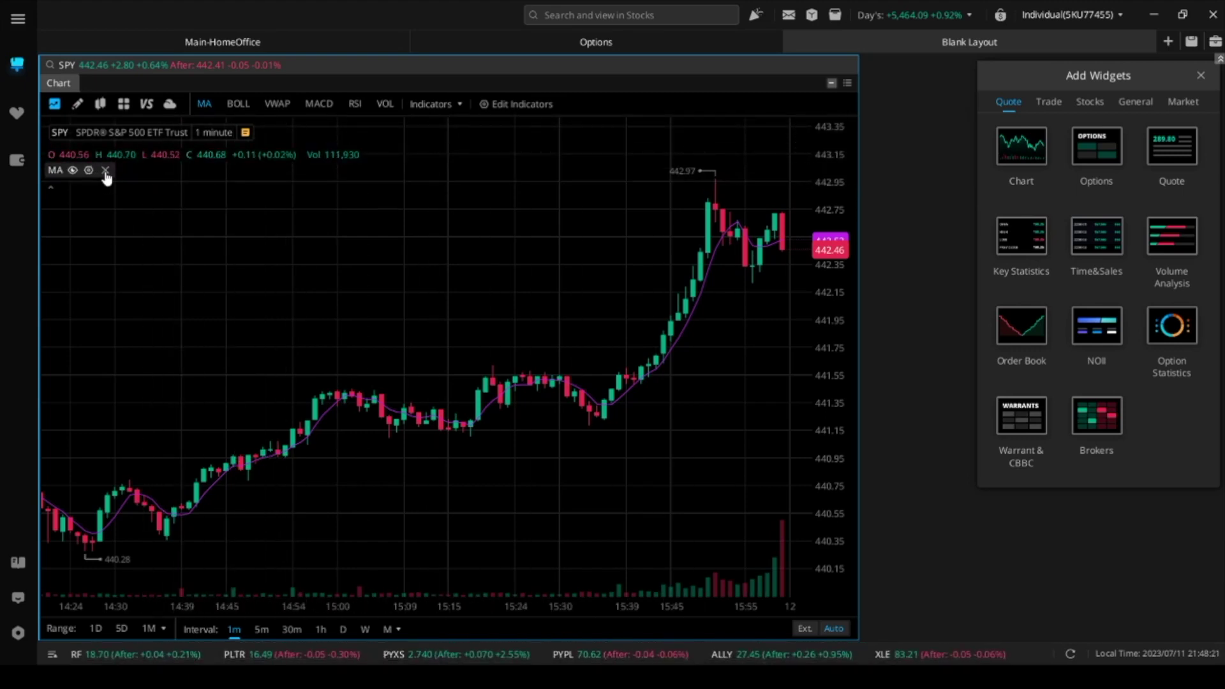
click(105, 171)
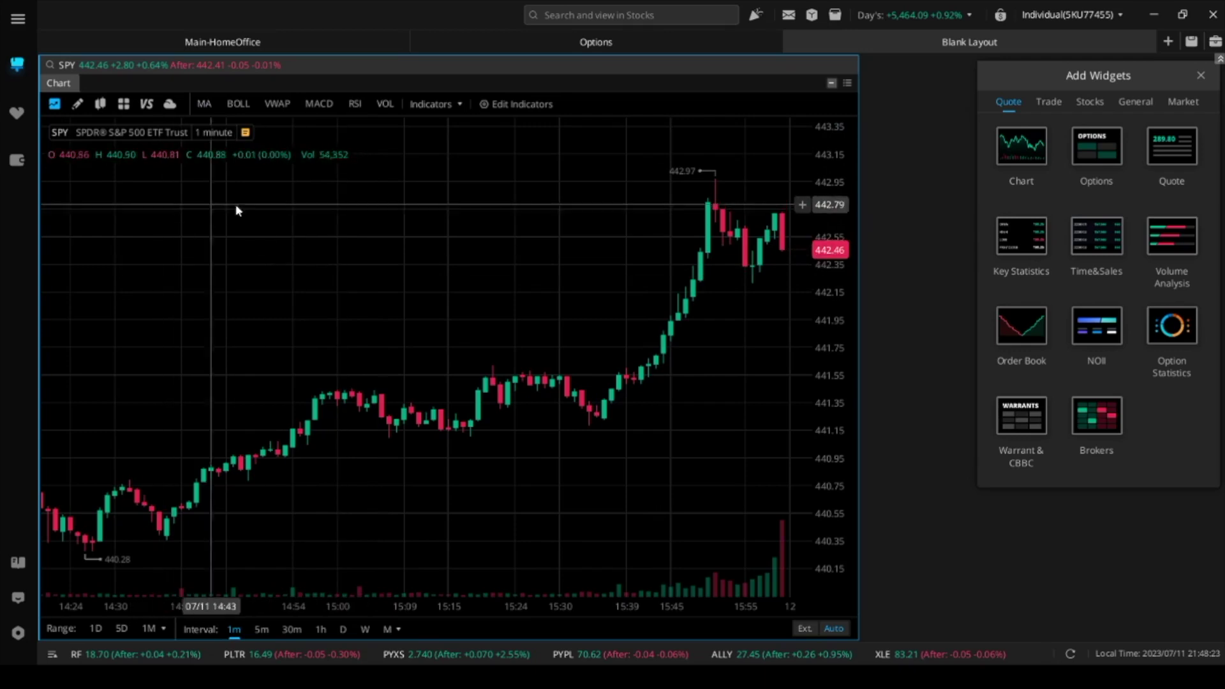
drag(560, 200, 533, 200)
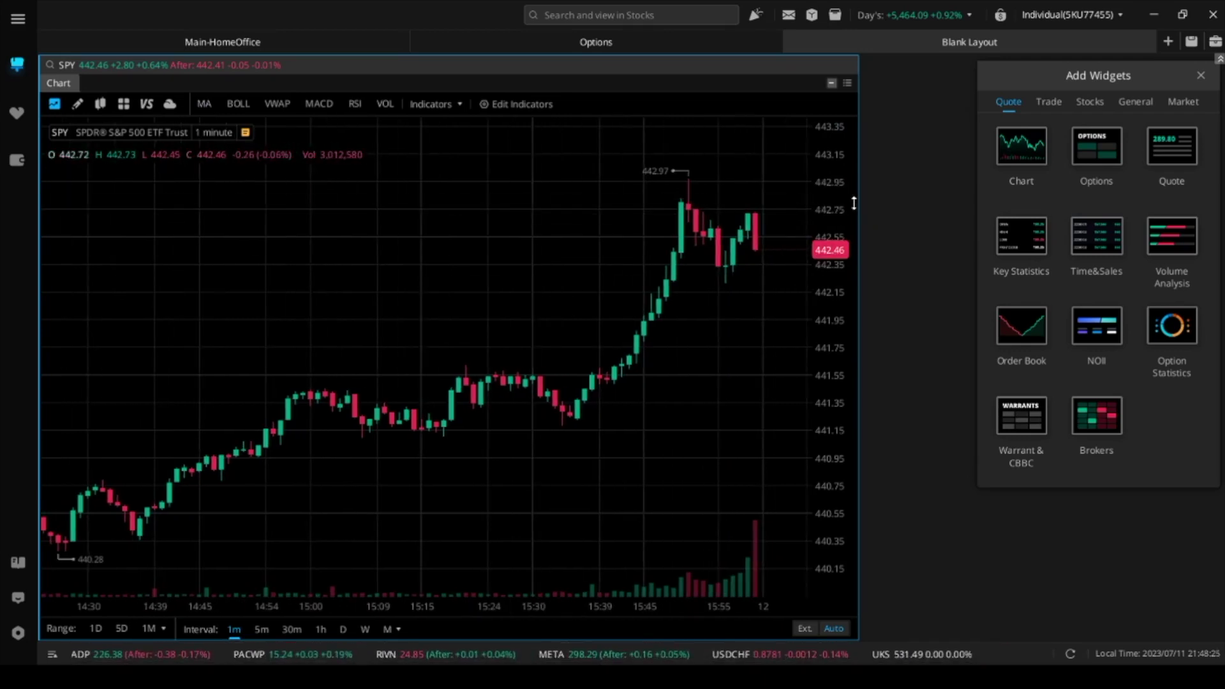
drag(856, 198, 670, 199)
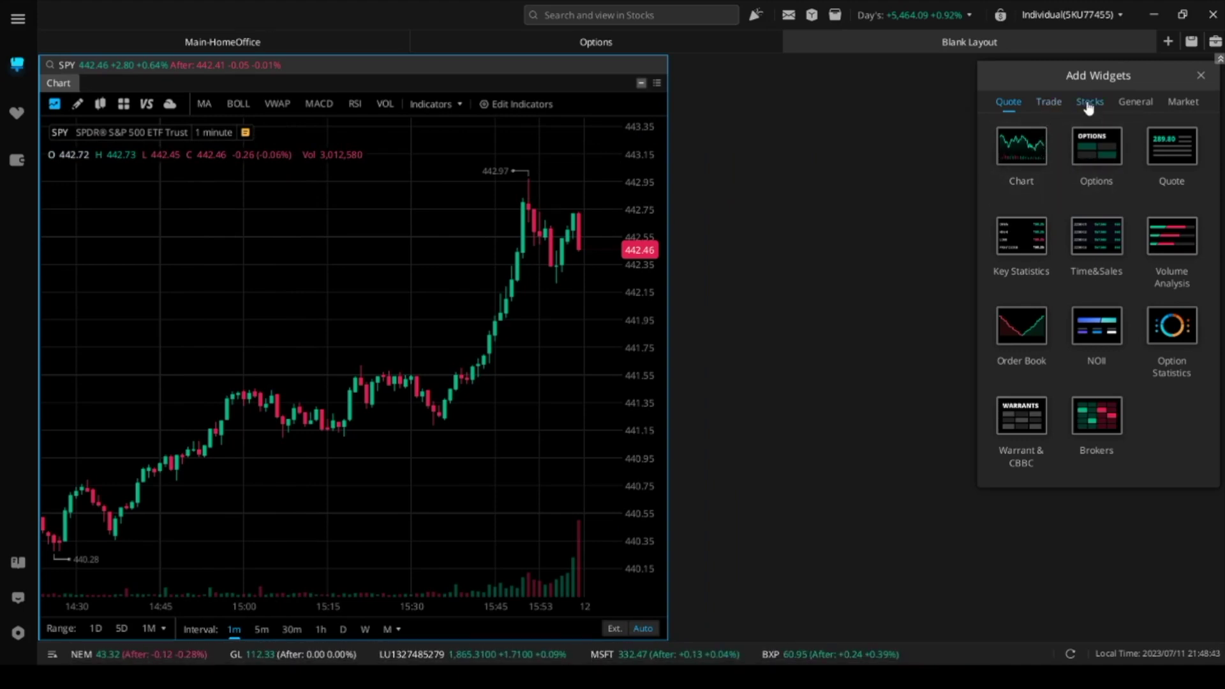
Add a Watchlists widget from the general-purpose widgets and close the Add Widgets panel
click(1056, 107)
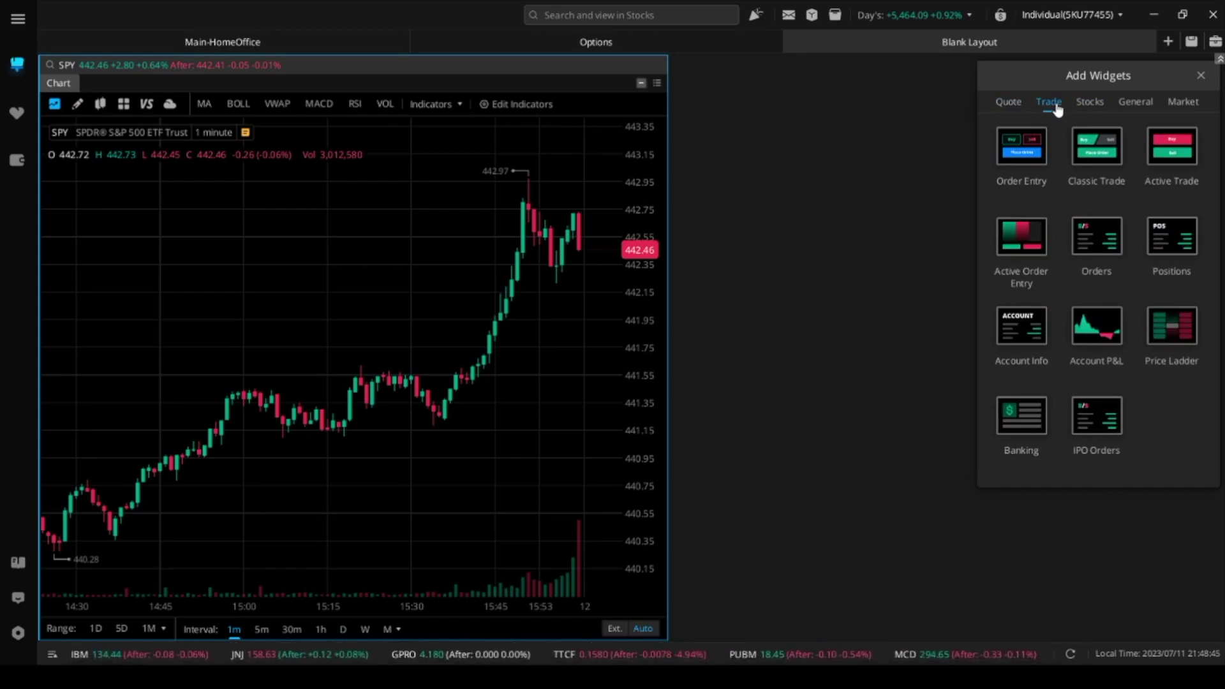
click(1103, 110)
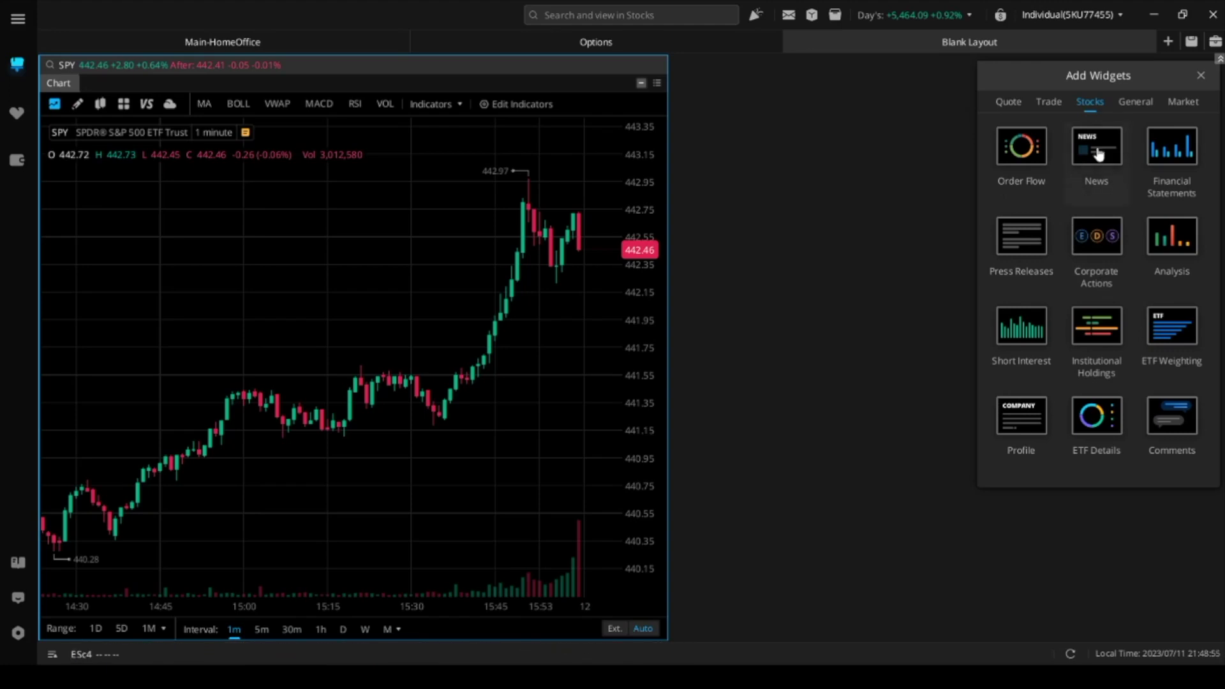
click(1122, 108)
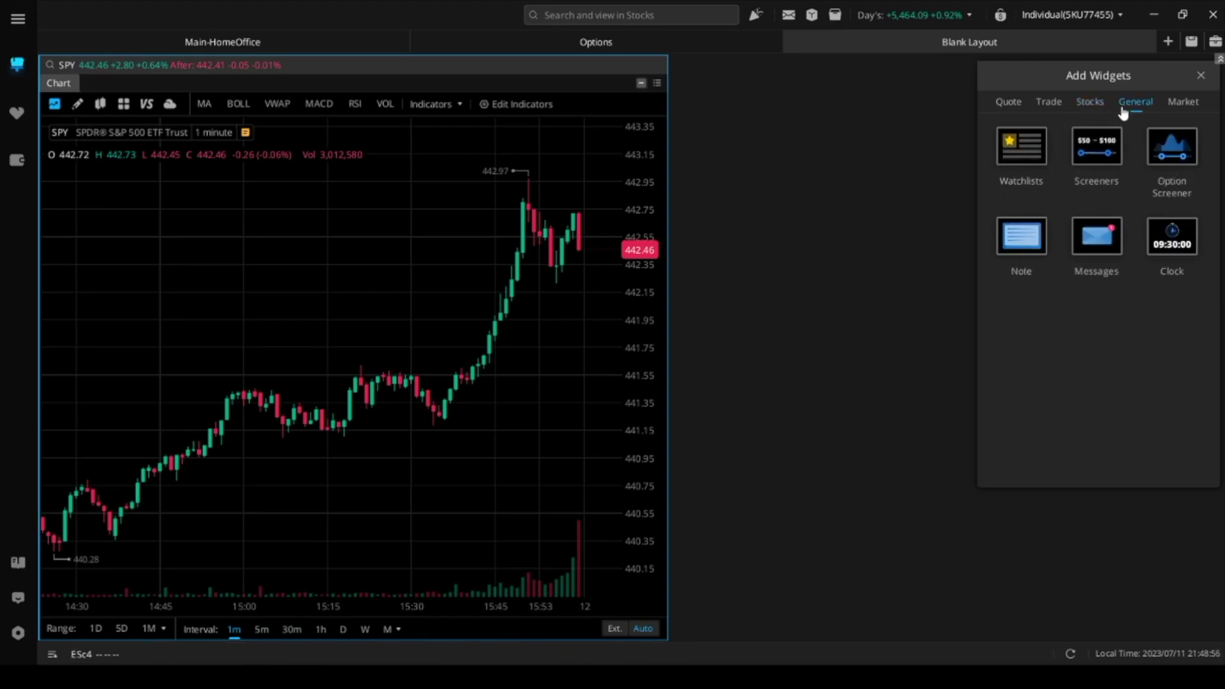
click(1039, 151)
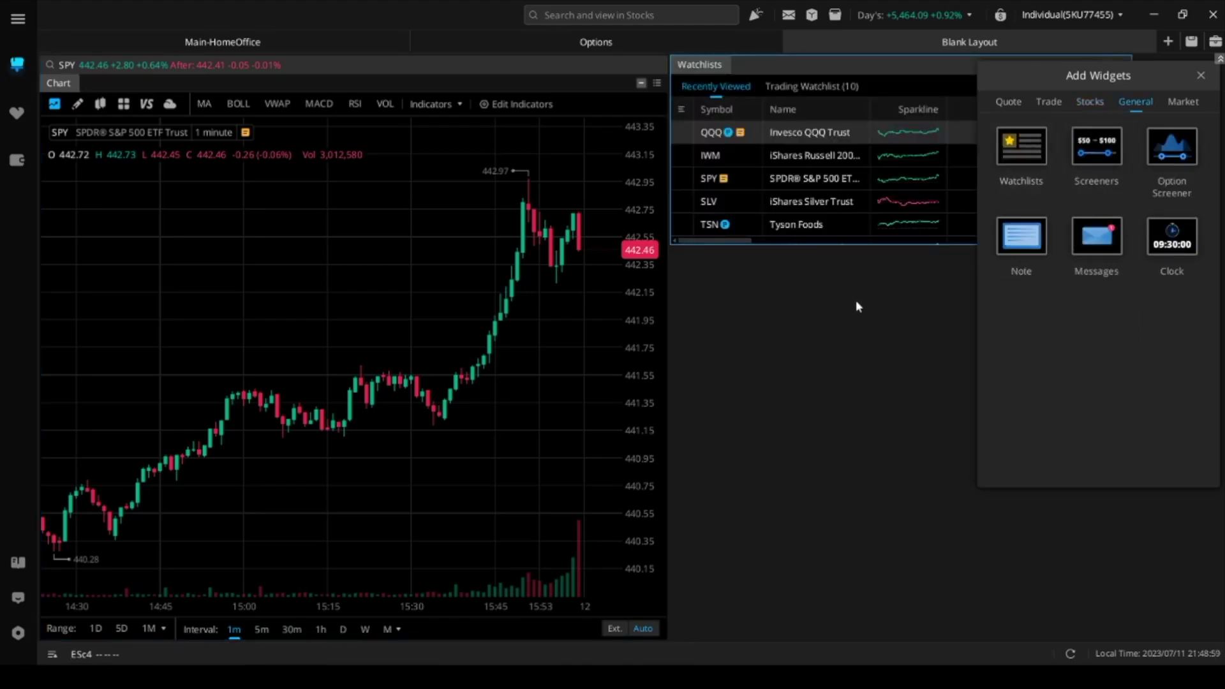
click(1201, 76)
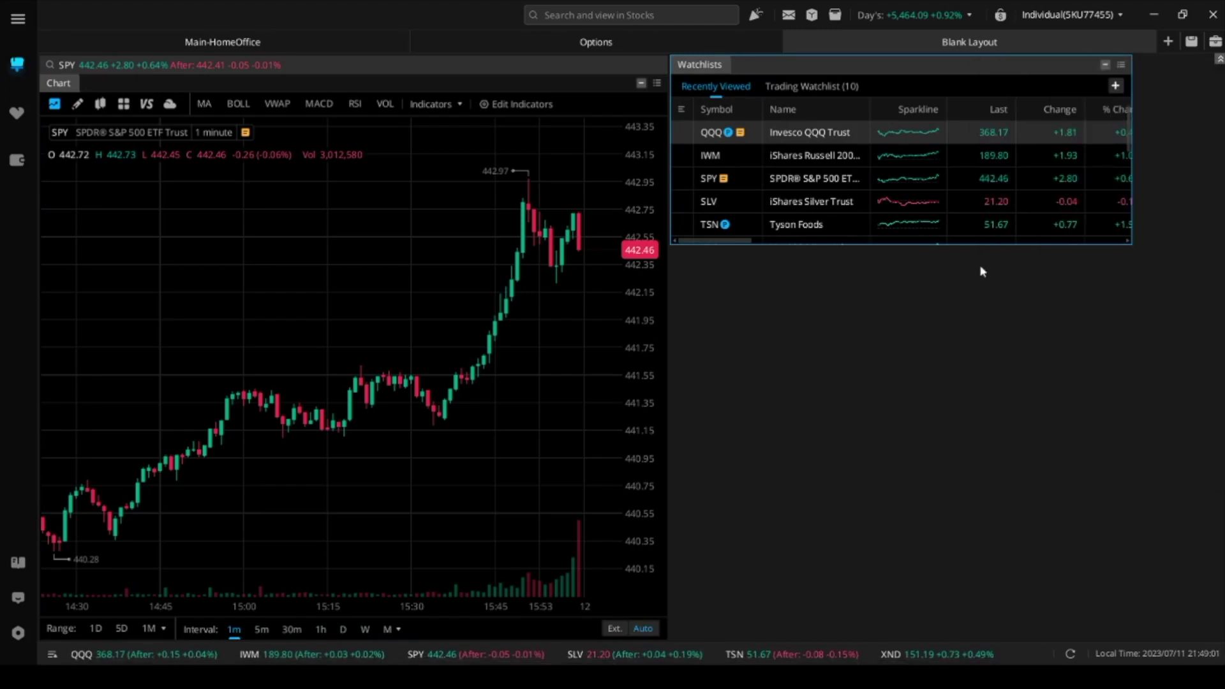
Switch to Trading Watchlist (10) and position the widget, widened, right of the SPY chart
click(803, 89)
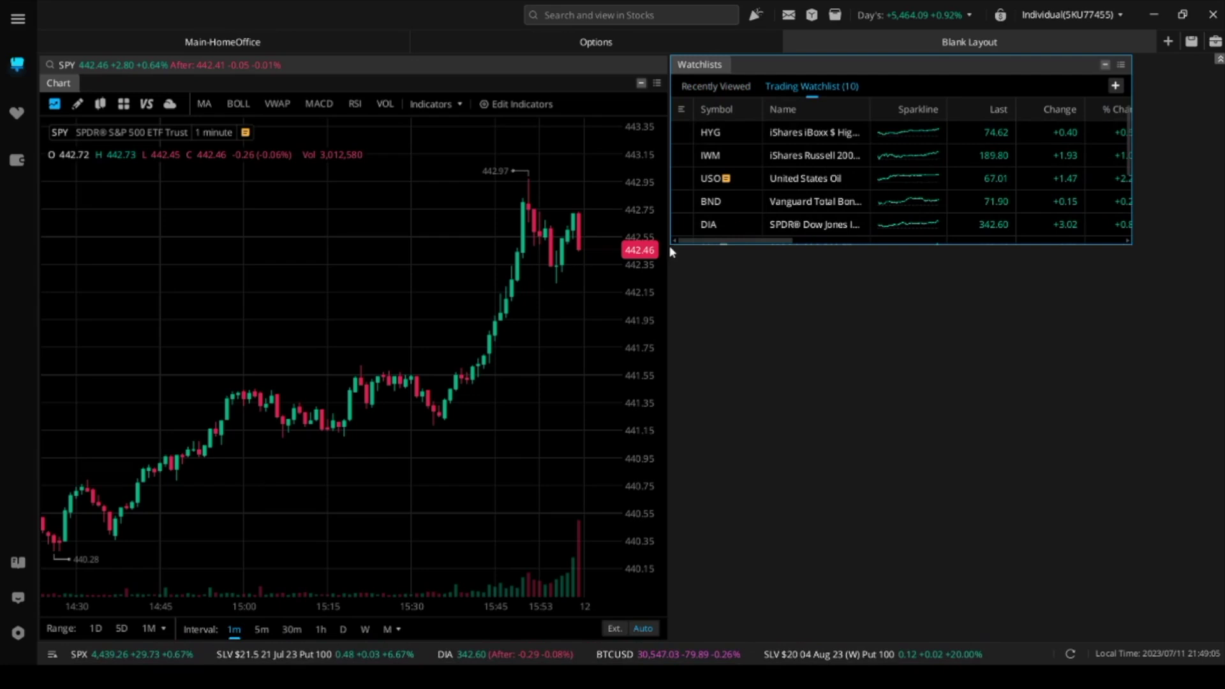
drag(673, 246, 923, 331)
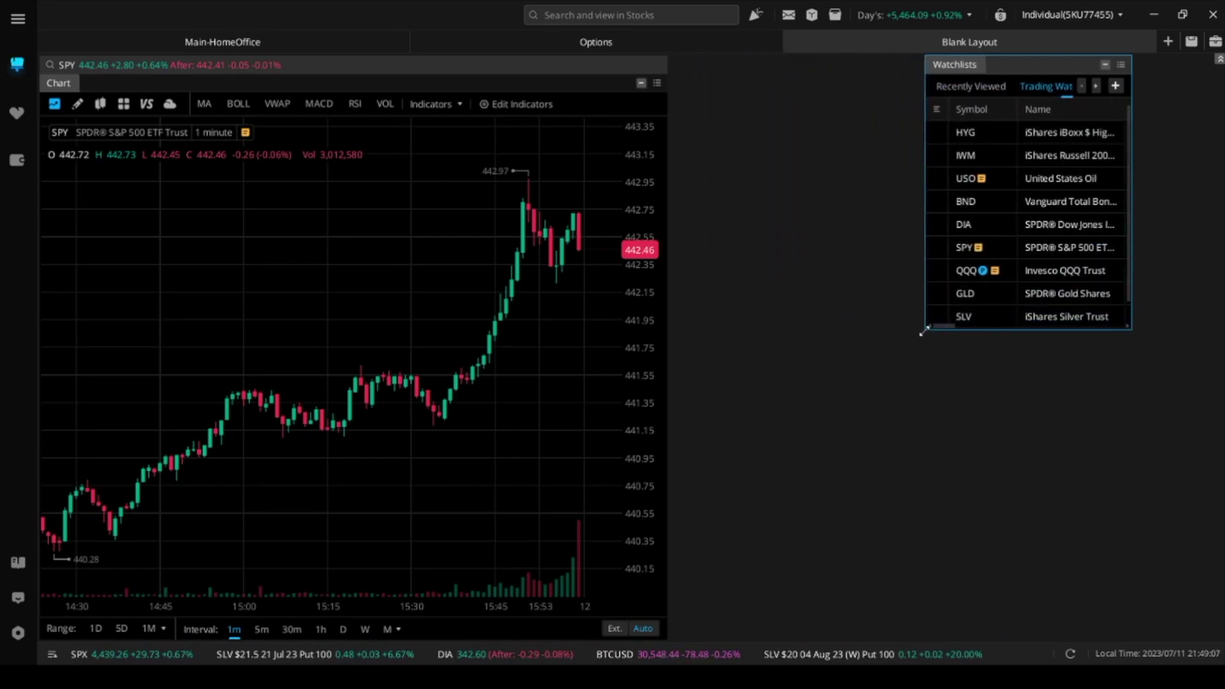
drag(1066, 74, 1149, 75)
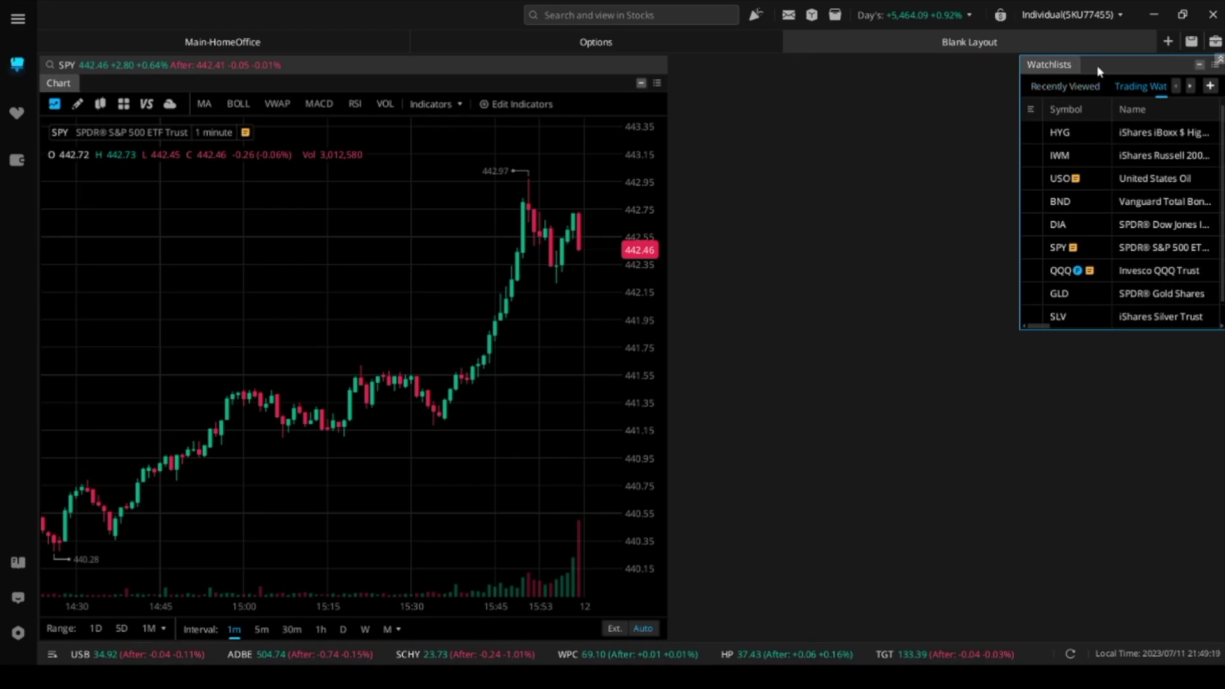
drag(1098, 66, 1103, 178)
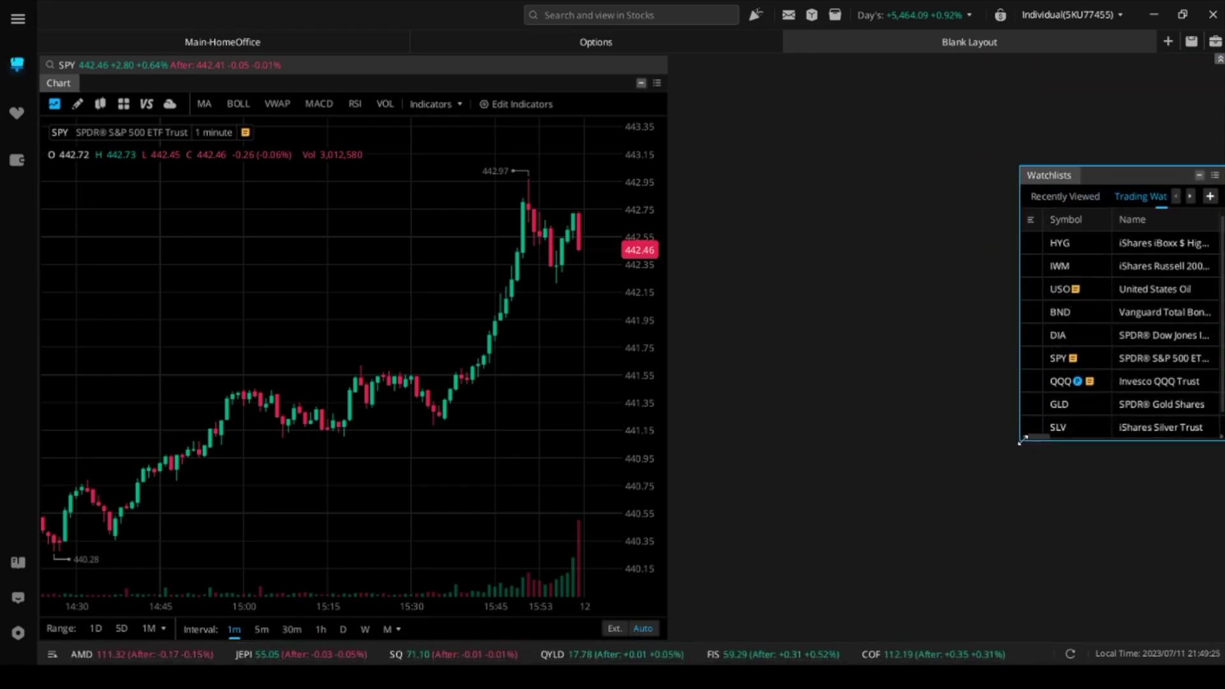
drag(1021, 441, 721, 459)
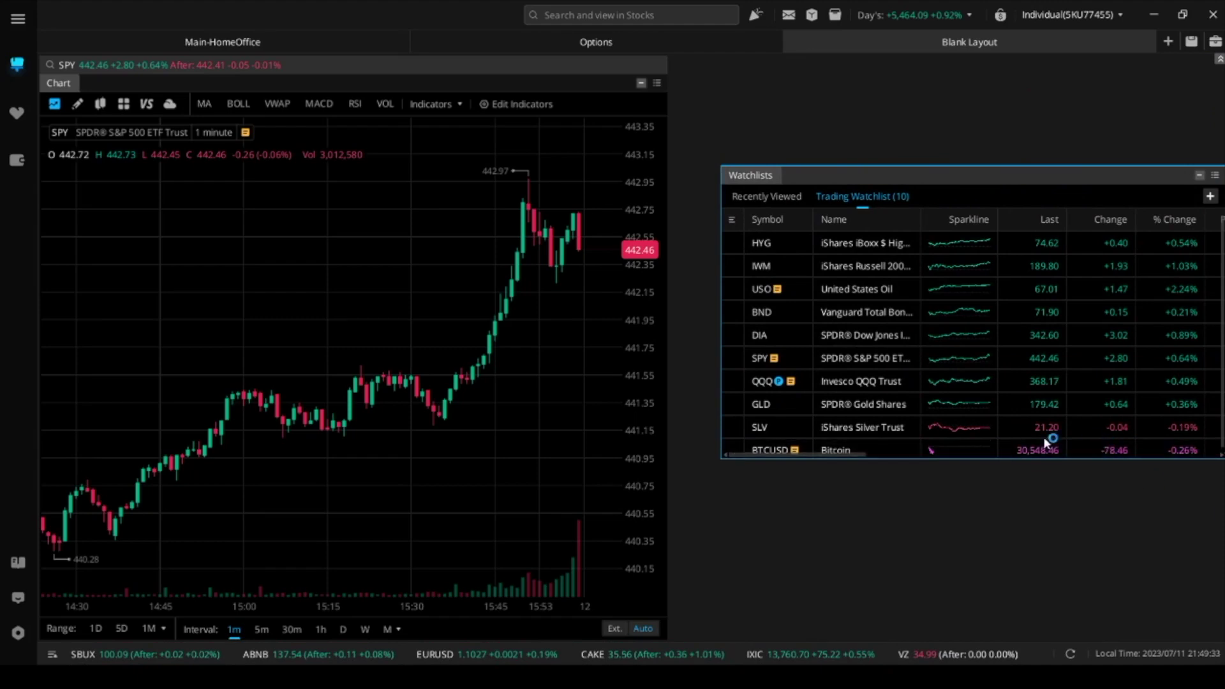
mouse_move(612, 133)
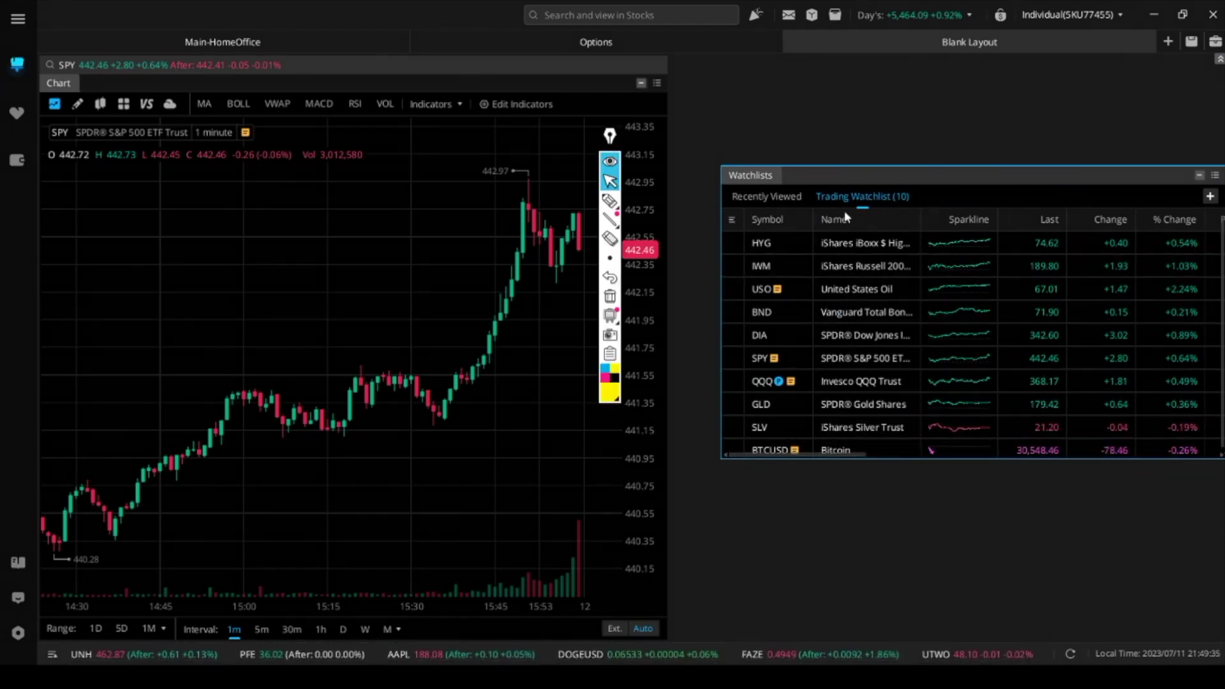
mouse_move(610, 135)
mouse_down()
mouse_move(864, 114)
mouse_move(1106, 115)
mouse_up()
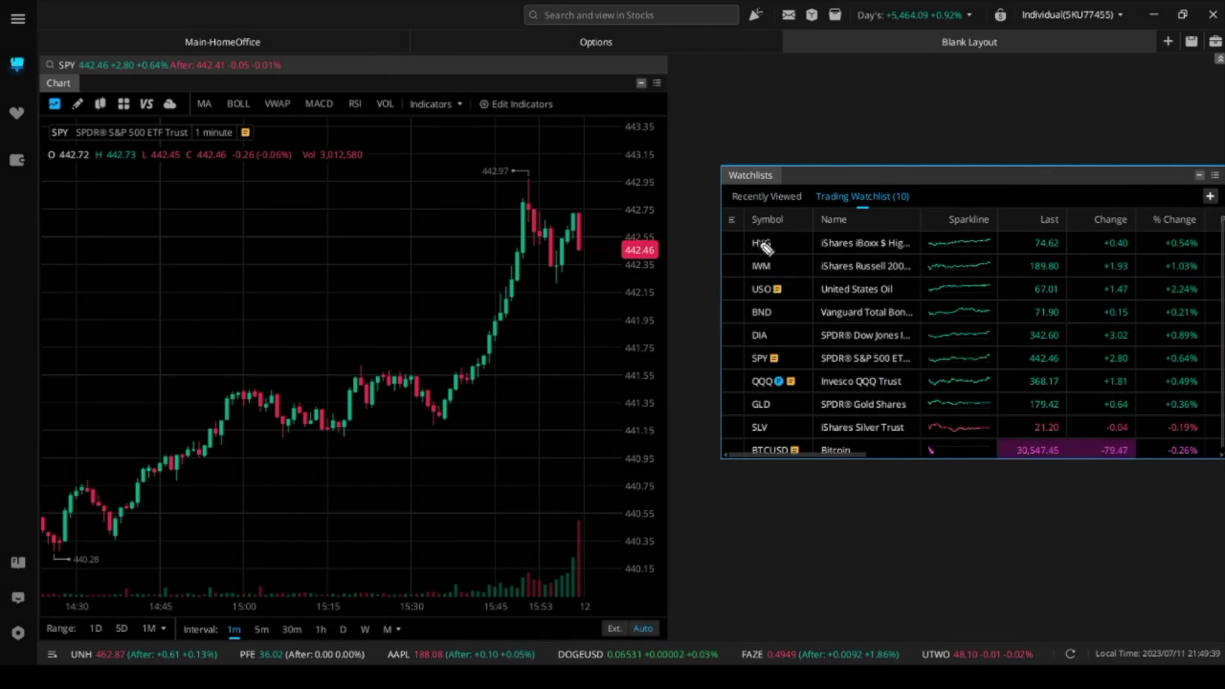
mouse_move(780, 245)
mouse_down()
mouse_move(803, 233)
mouse_move(804, 263)
mouse_move(814, 256)
mouse_up()
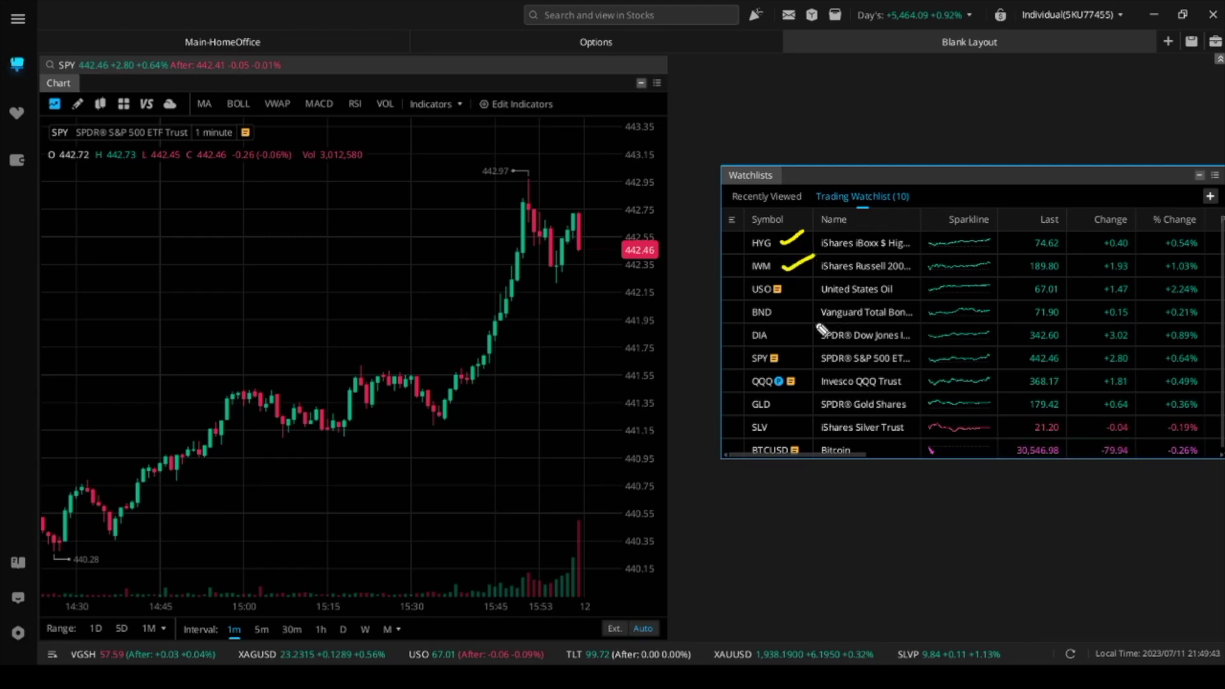
mouse_move(801, 297)
mouse_down()
mouse_move(814, 275)
mouse_move(800, 317)
mouse_move(823, 301)
mouse_up()
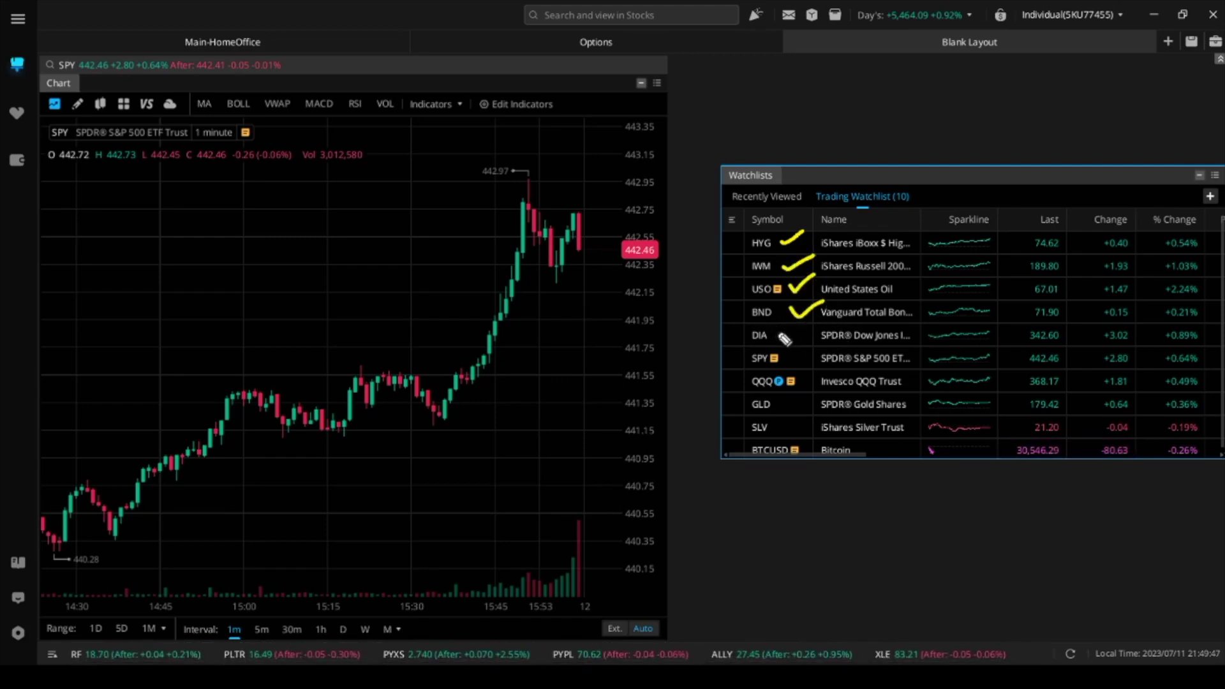
mouse_move(809, 368)
mouse_down()
mouse_move(768, 370)
mouse_move(762, 395)
mouse_move(746, 370)
mouse_up()
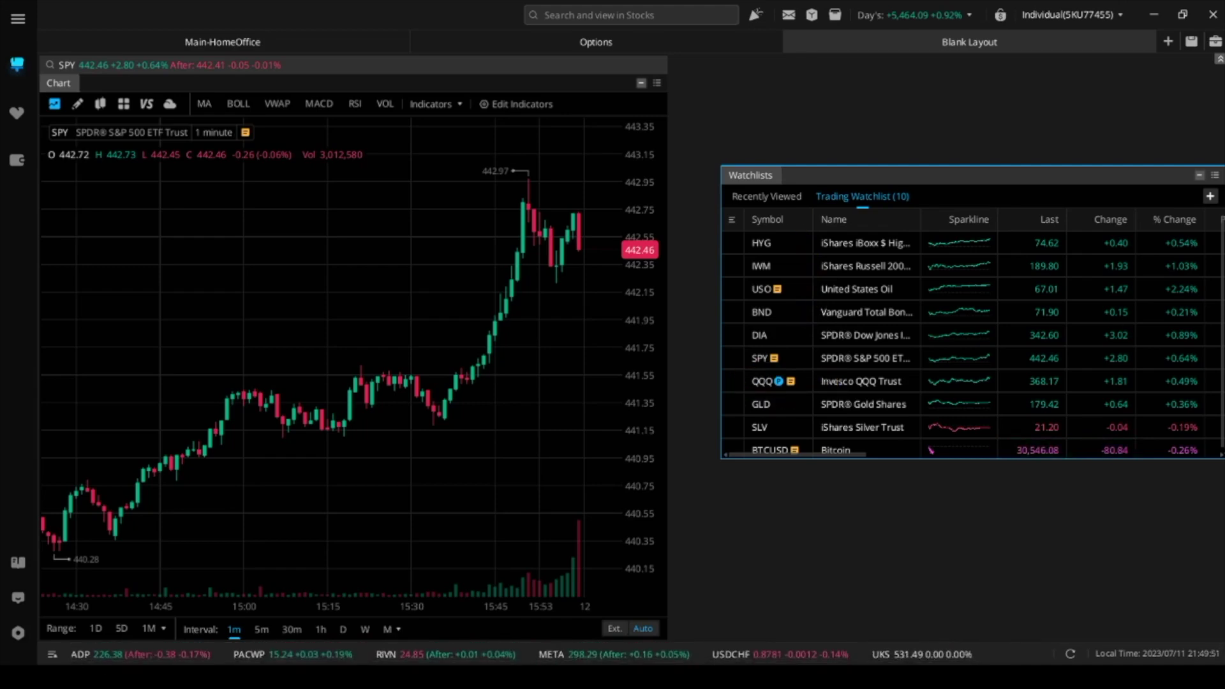
mouse_move(754, 385)
mouse_down()
mouse_move(793, 384)
mouse_move(748, 369)
mouse_move(794, 351)
mouse_up()
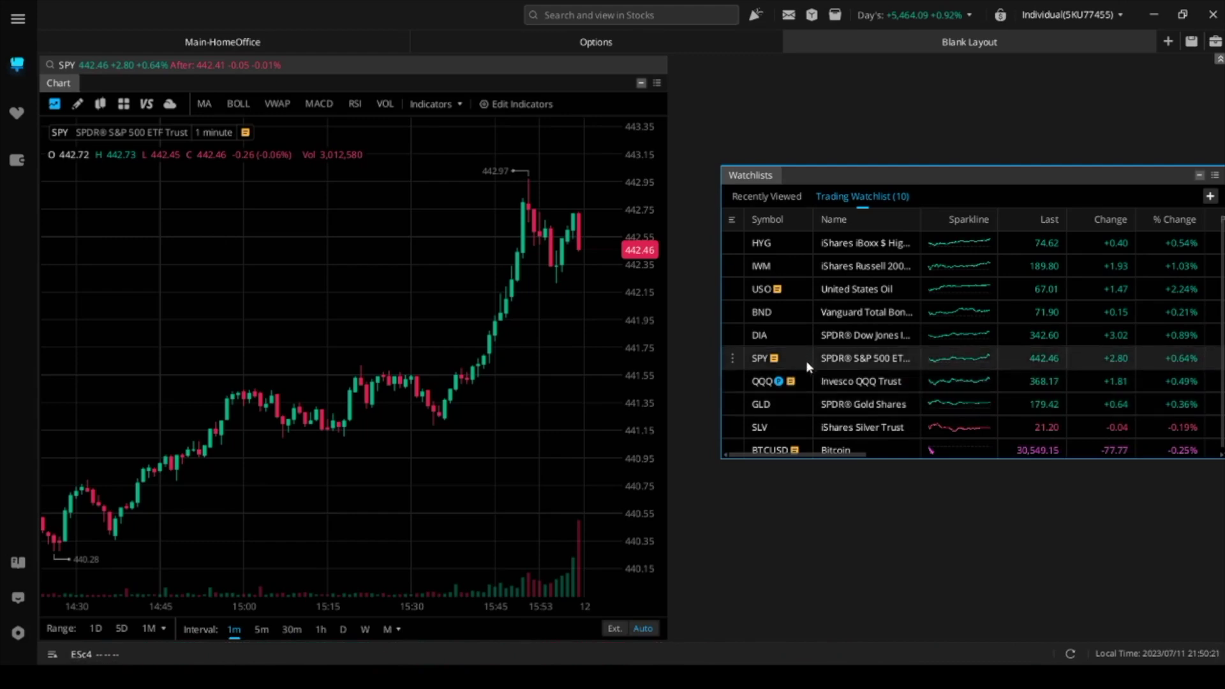
scroll(838, 399, down, 1)
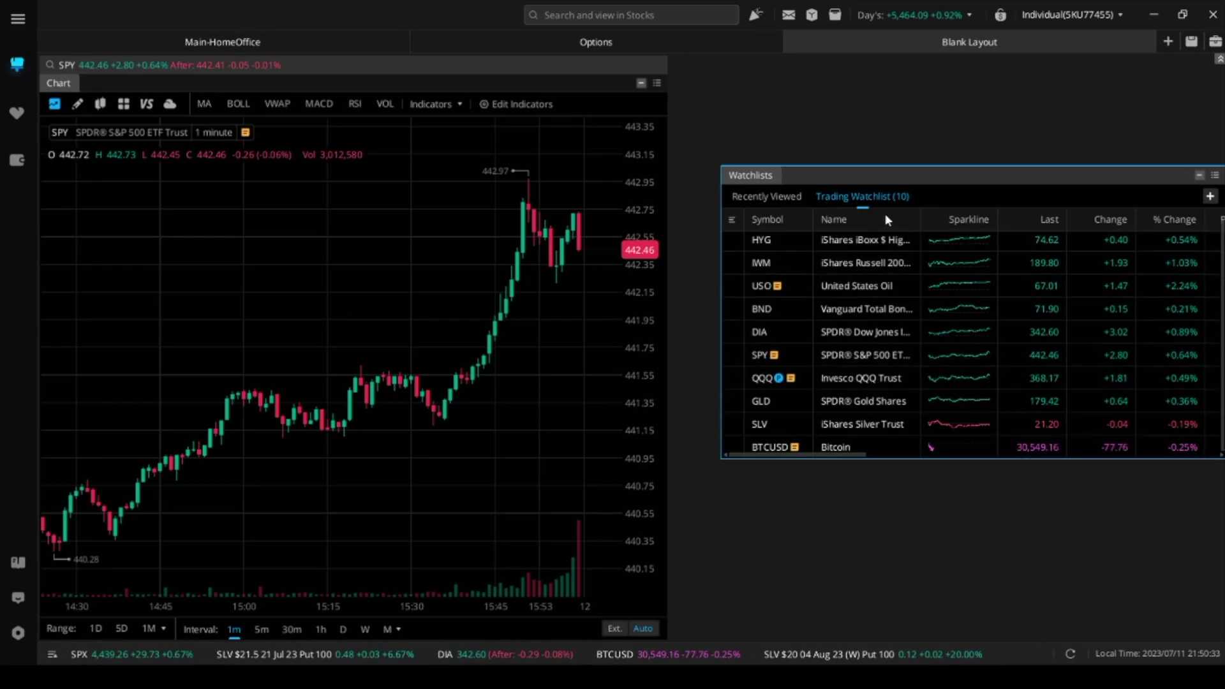
Hide the Sparkline, Last, Change and % Change columns via each header's Hide This Column
right_click(965, 225)
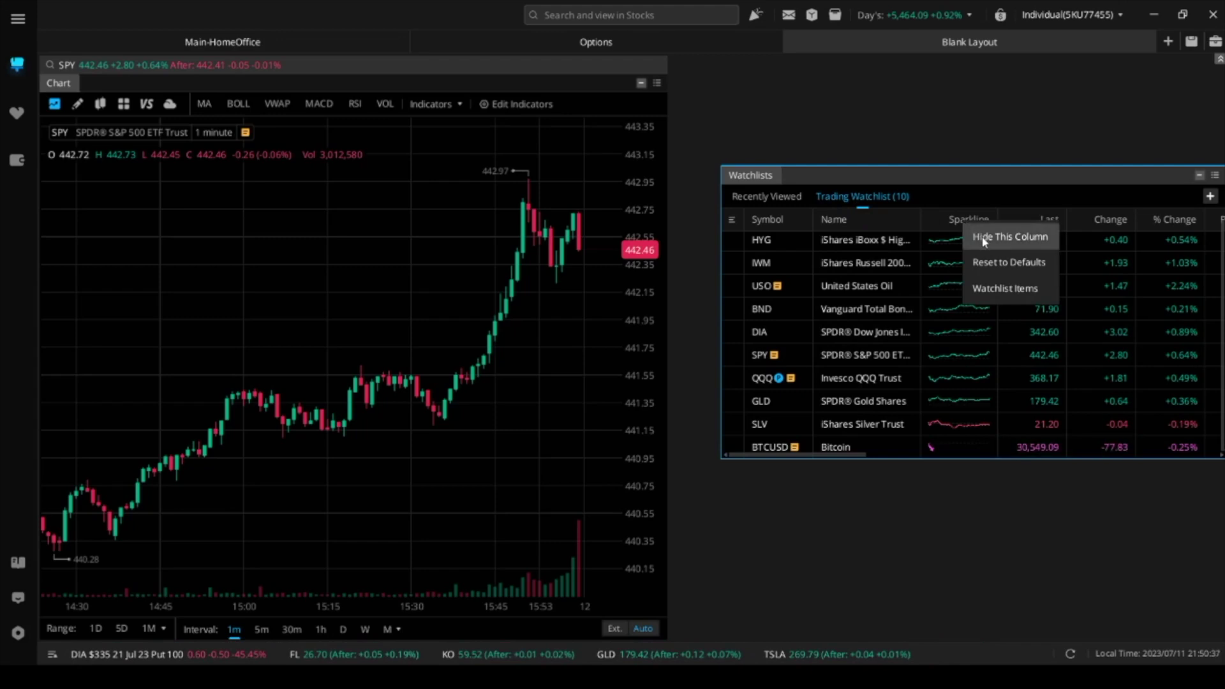
click(976, 237)
right_click(957, 220)
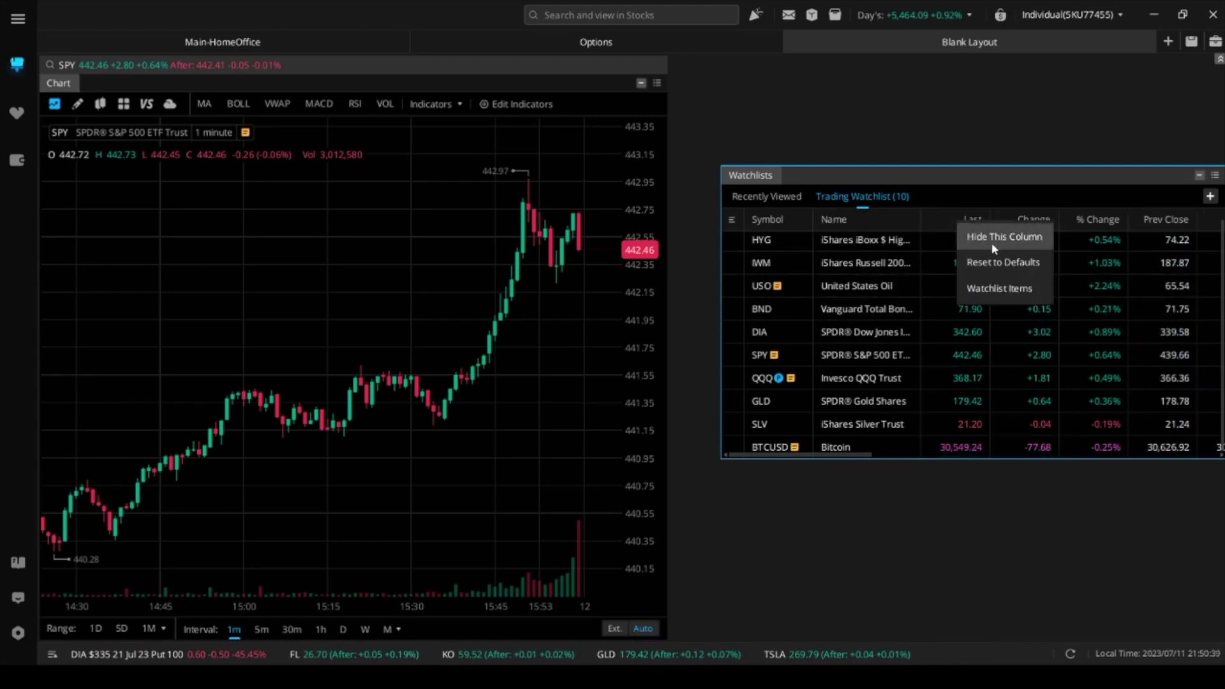
click(992, 238)
right_click(970, 219)
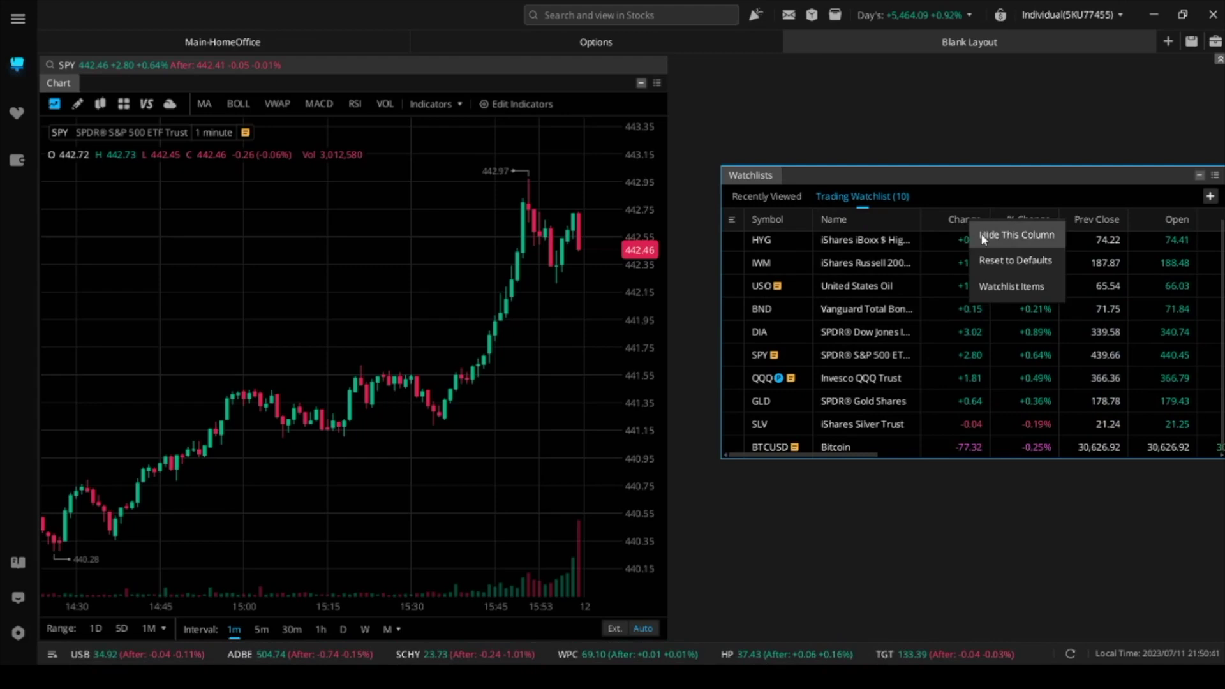
click(979, 236)
right_click(962, 222)
click(972, 236)
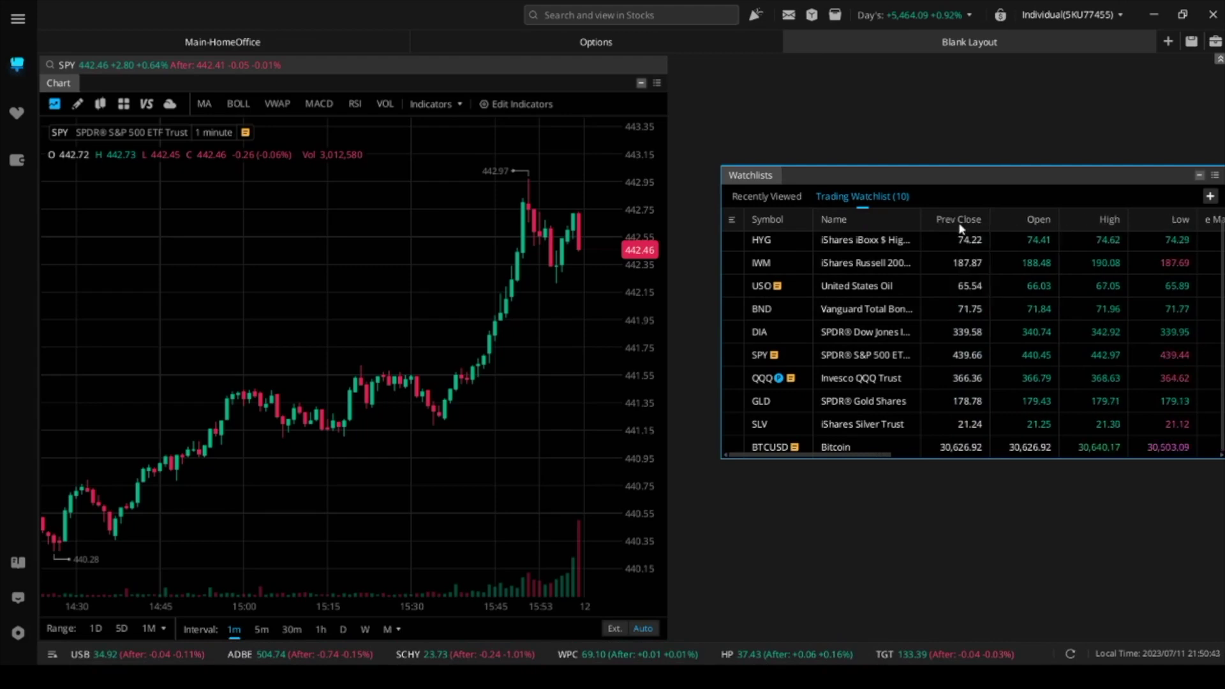
right_click(960, 224)
In Watchlist Items, keep the Name column and symbol indicators, dropping Alerts and Corporate Actions
click(982, 292)
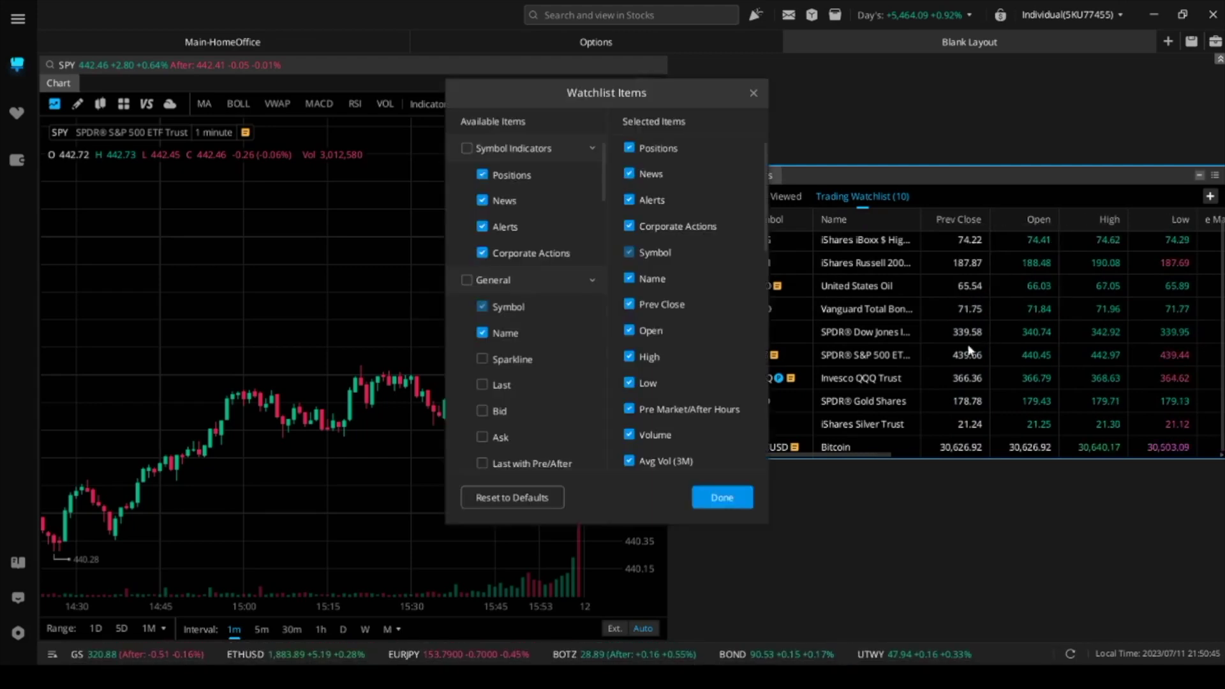
drag(687, 94, 915, 83)
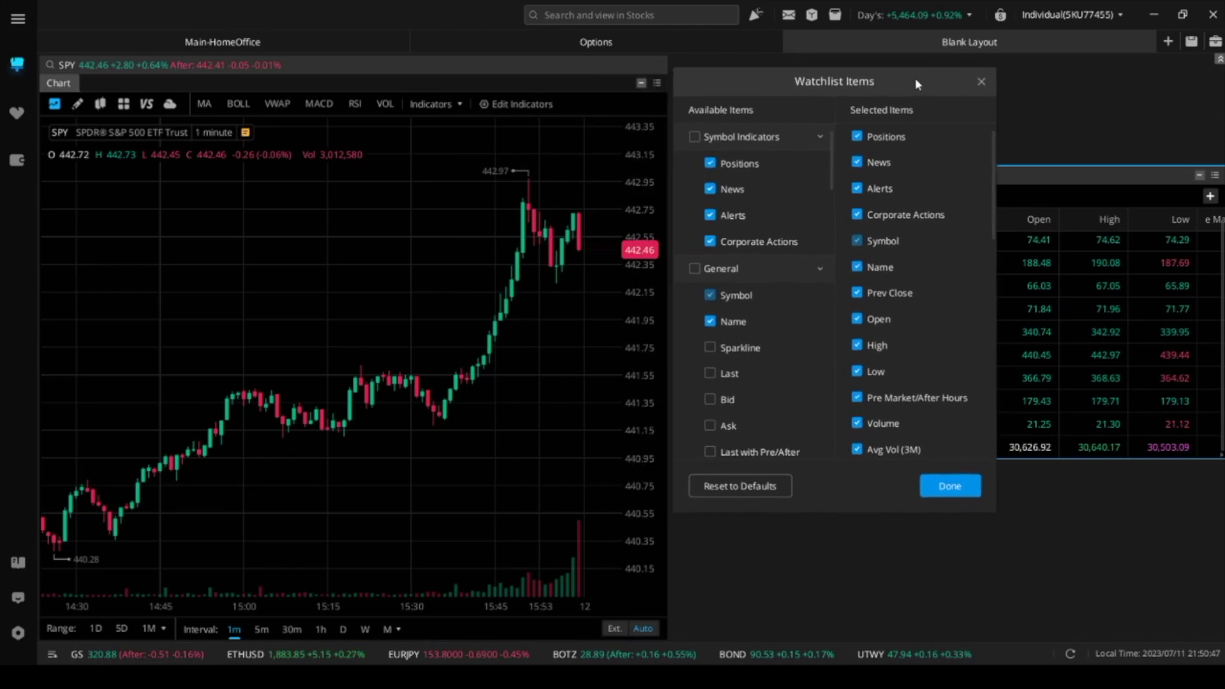
scroll(754, 267, down, 4)
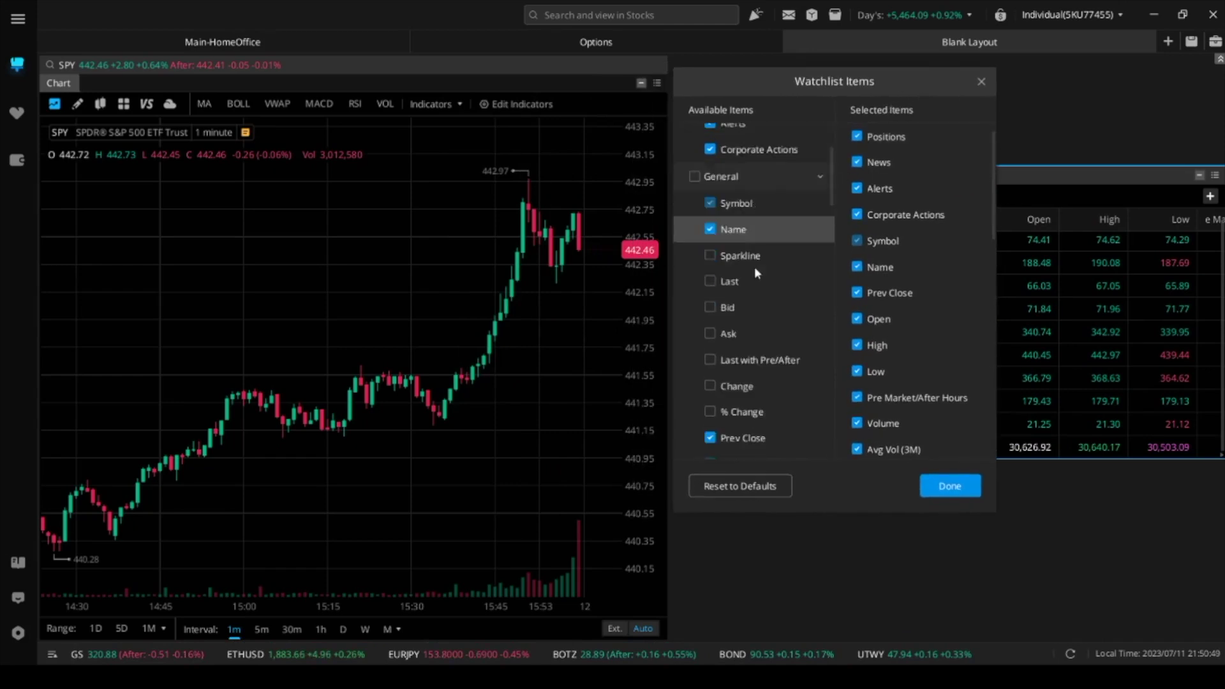
scroll(750, 274, up, 2)
scroll(748, 271, up, 3)
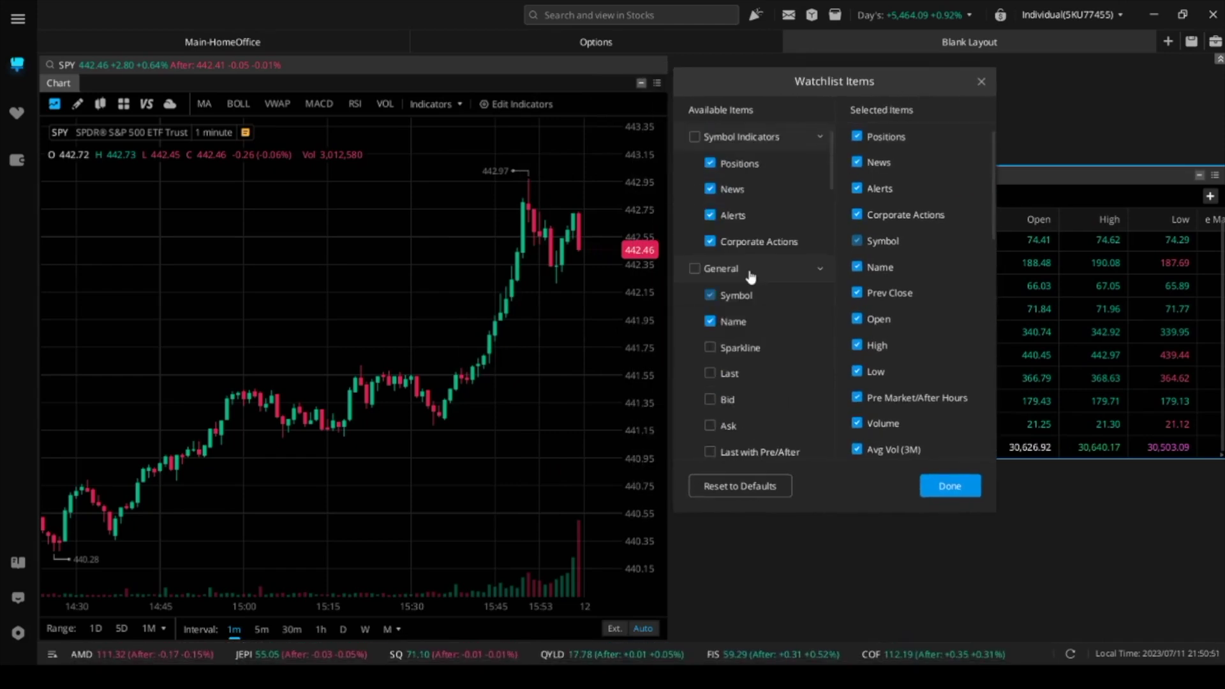
click(702, 269)
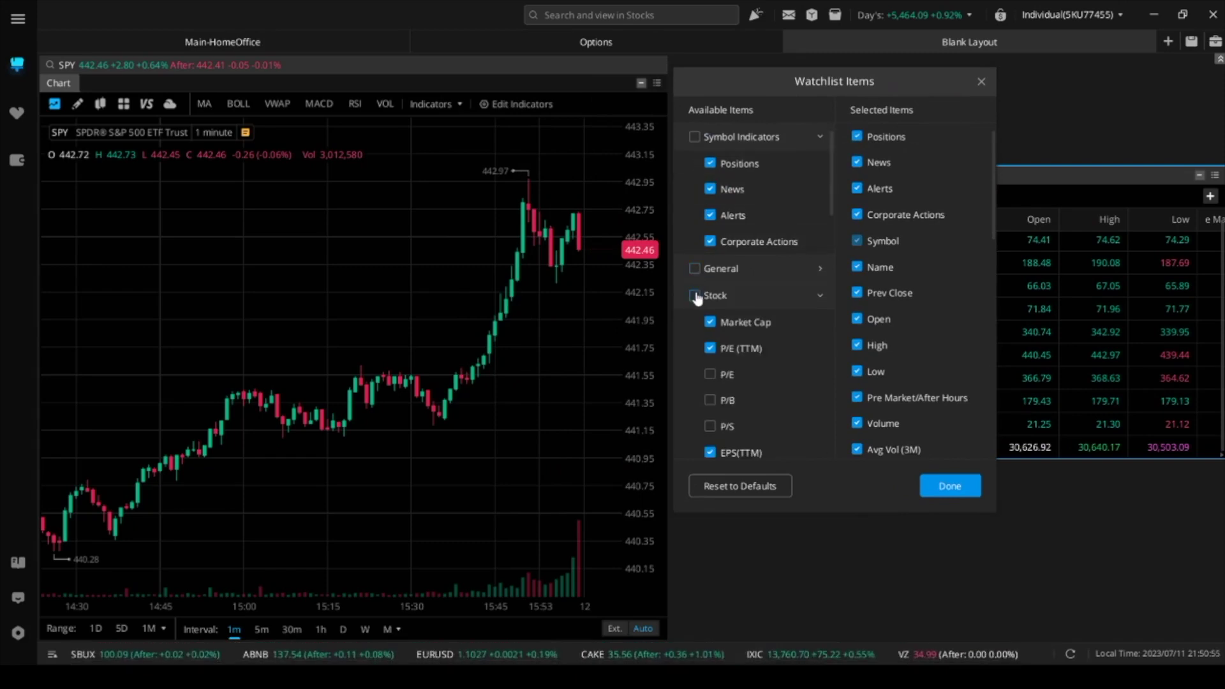
click(695, 295)
click(695, 296)
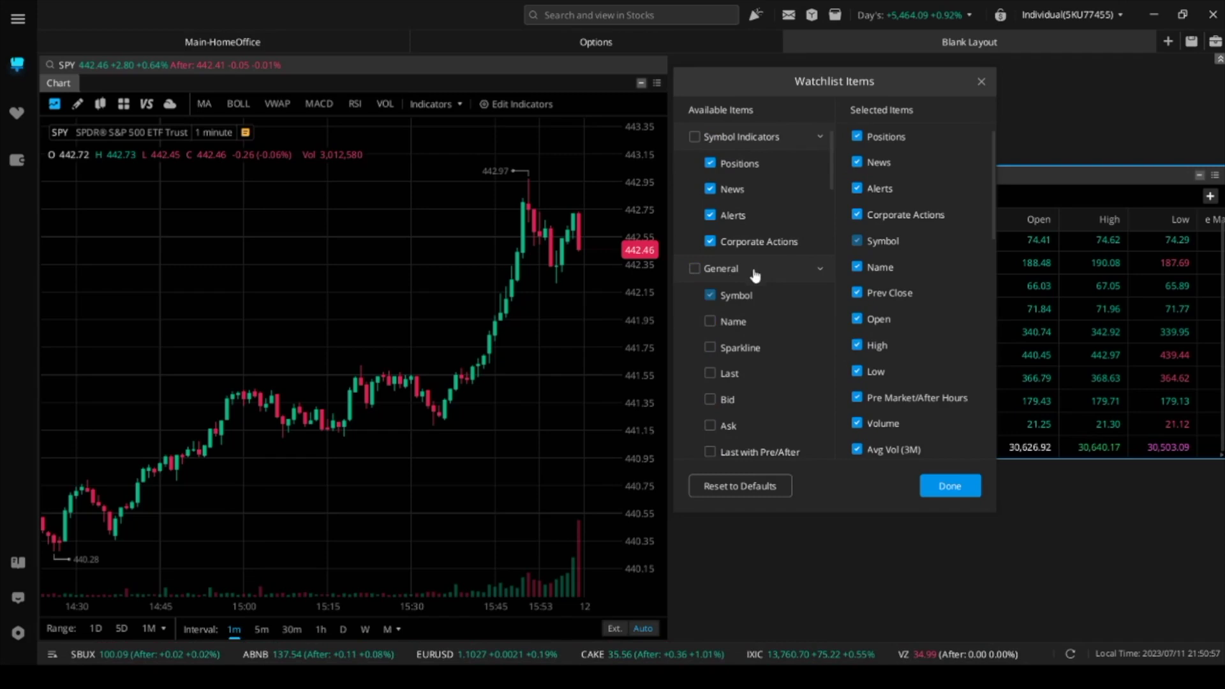
click(710, 321)
click(697, 139)
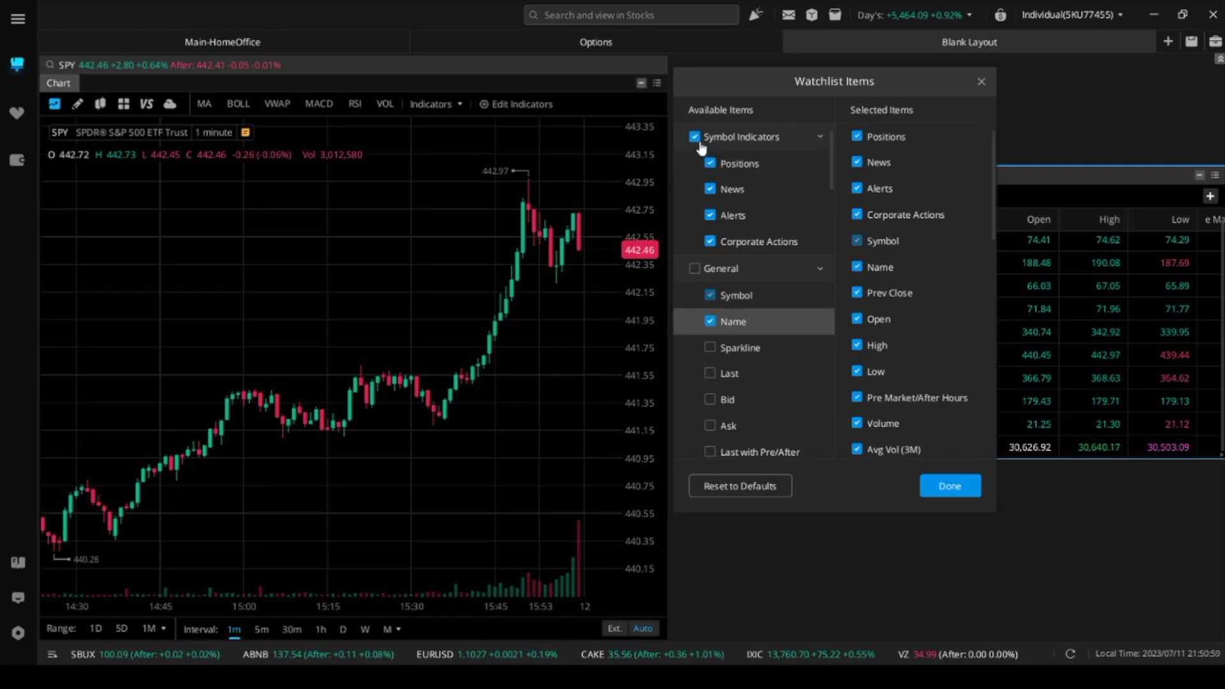
click(711, 215)
click(712, 243)
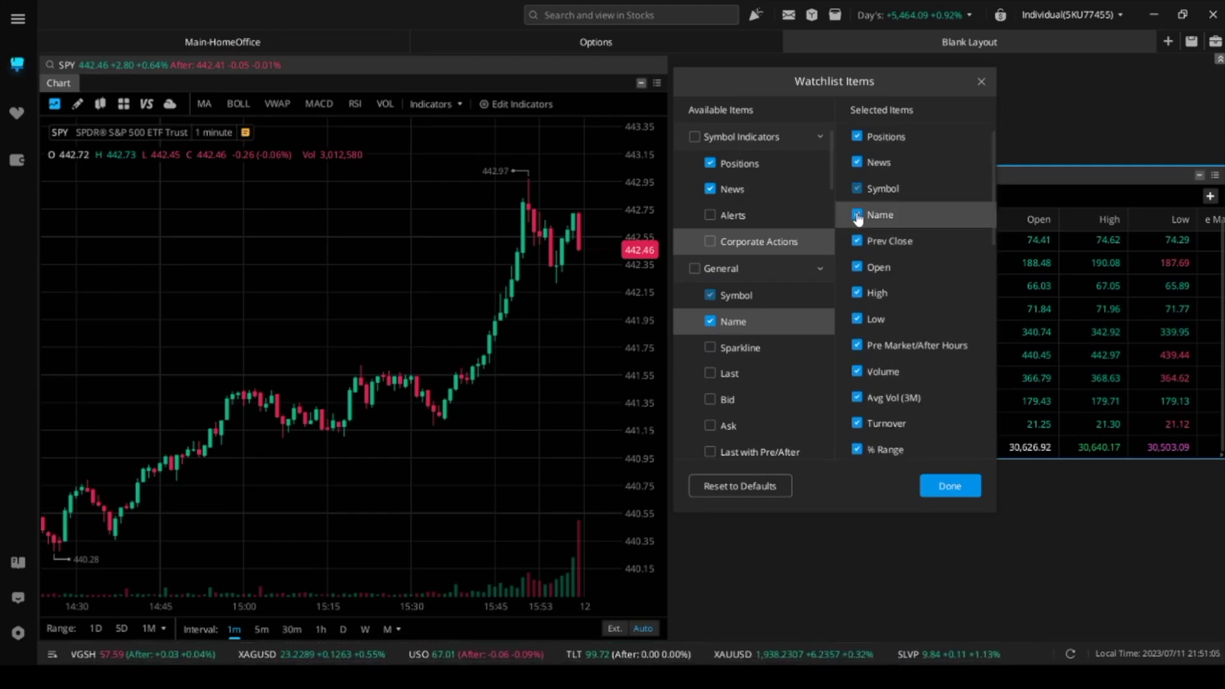
Remove Prev Close, Open, High, Low, Pre Market/After Hours, Volume and remaining data columns, then click Done
click(857, 241)
click(857, 241)
click(857, 242)
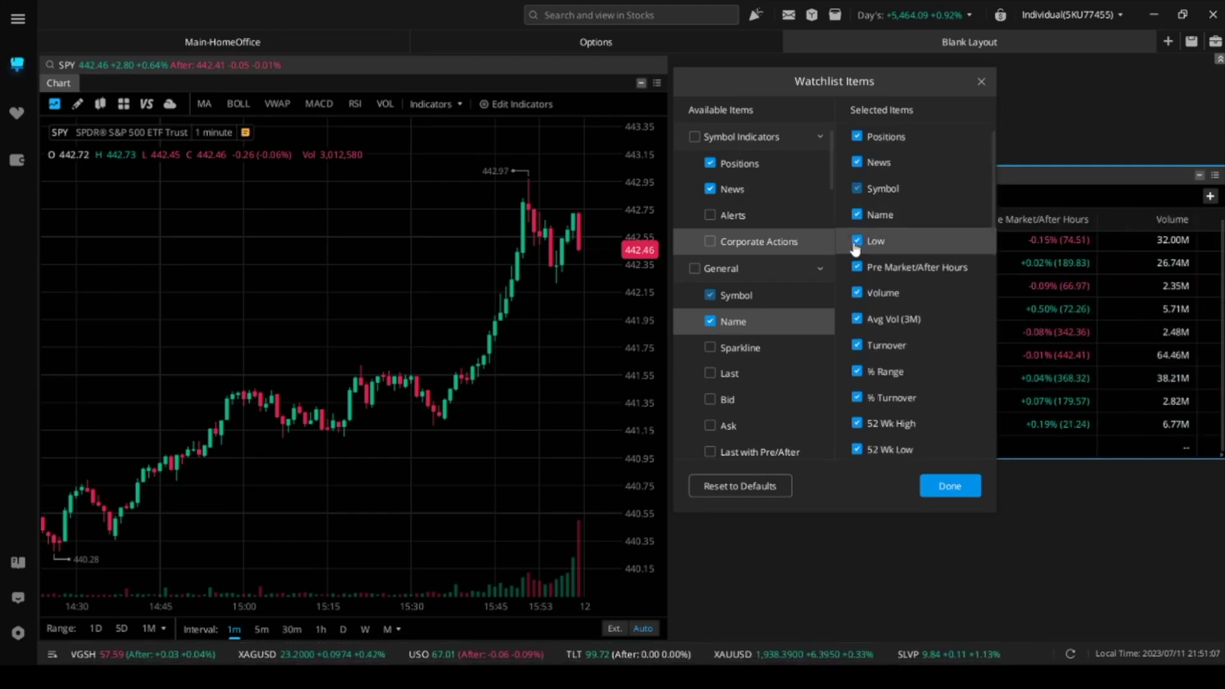
click(856, 241)
click(857, 241)
click(857, 241)
click(857, 242)
click(856, 241)
click(857, 242)
click(857, 241)
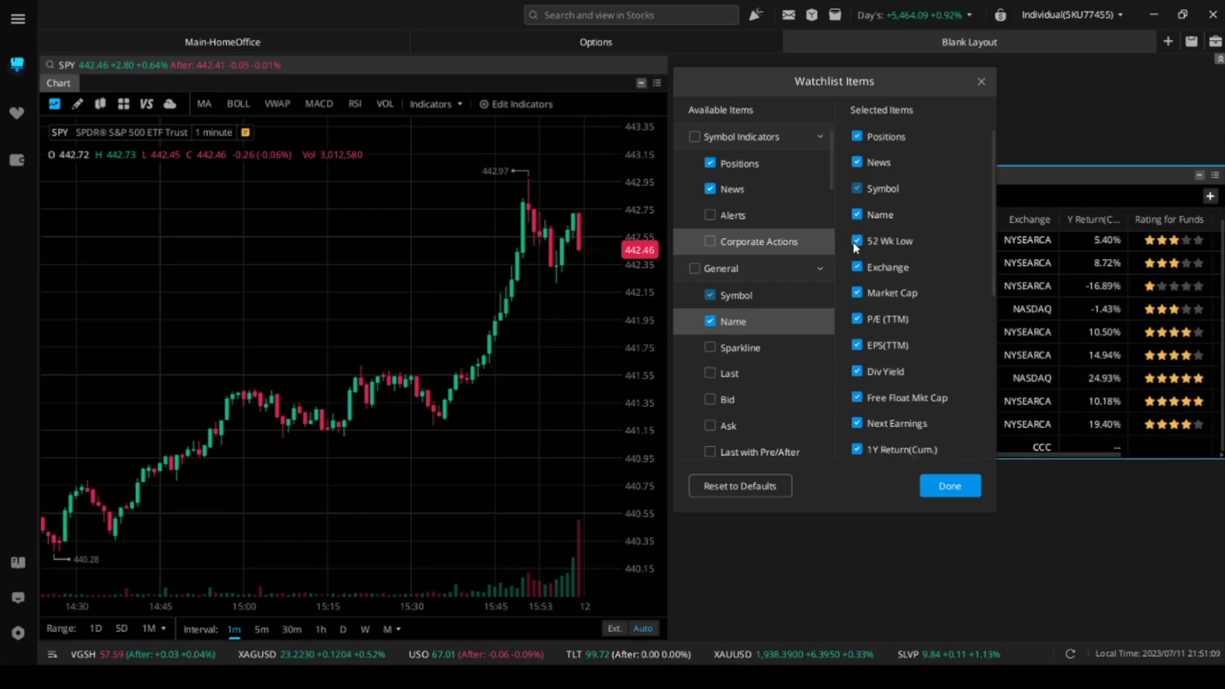
click(856, 241)
click(857, 241)
click(857, 241)
click(857, 241)
click(857, 241)
click(857, 241)
click(856, 241)
click(857, 241)
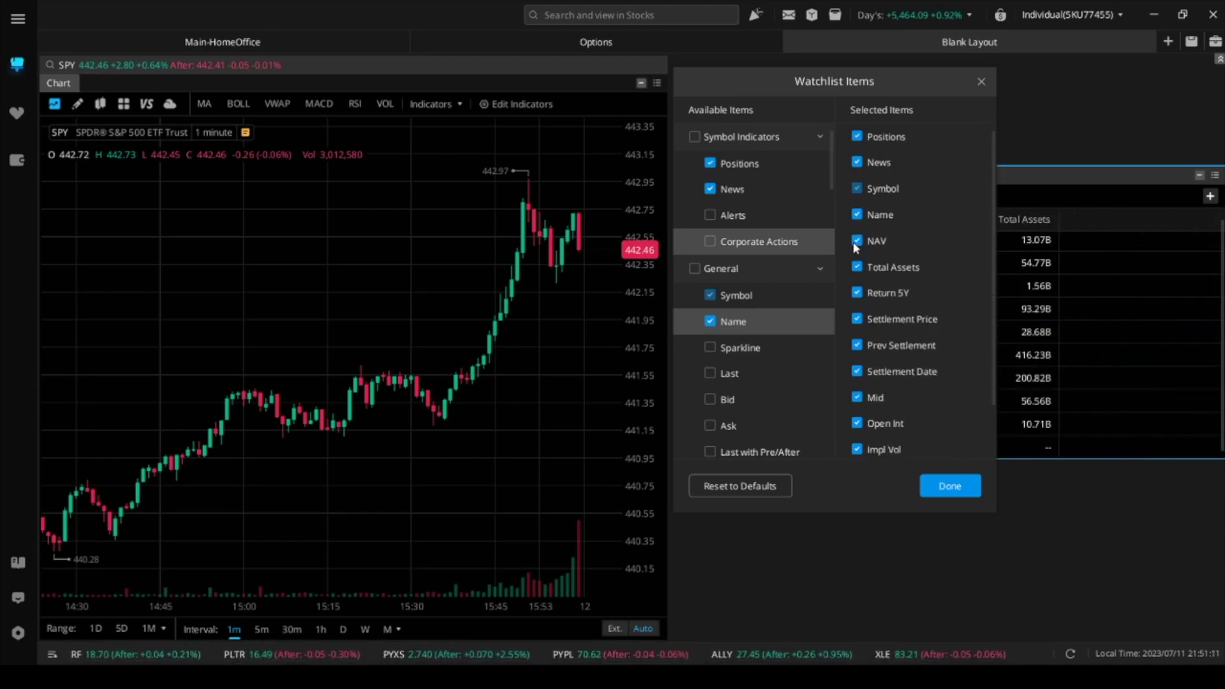
click(857, 241)
click(857, 241)
click(857, 241)
click(857, 242)
click(857, 241)
click(856, 242)
click(857, 241)
click(857, 241)
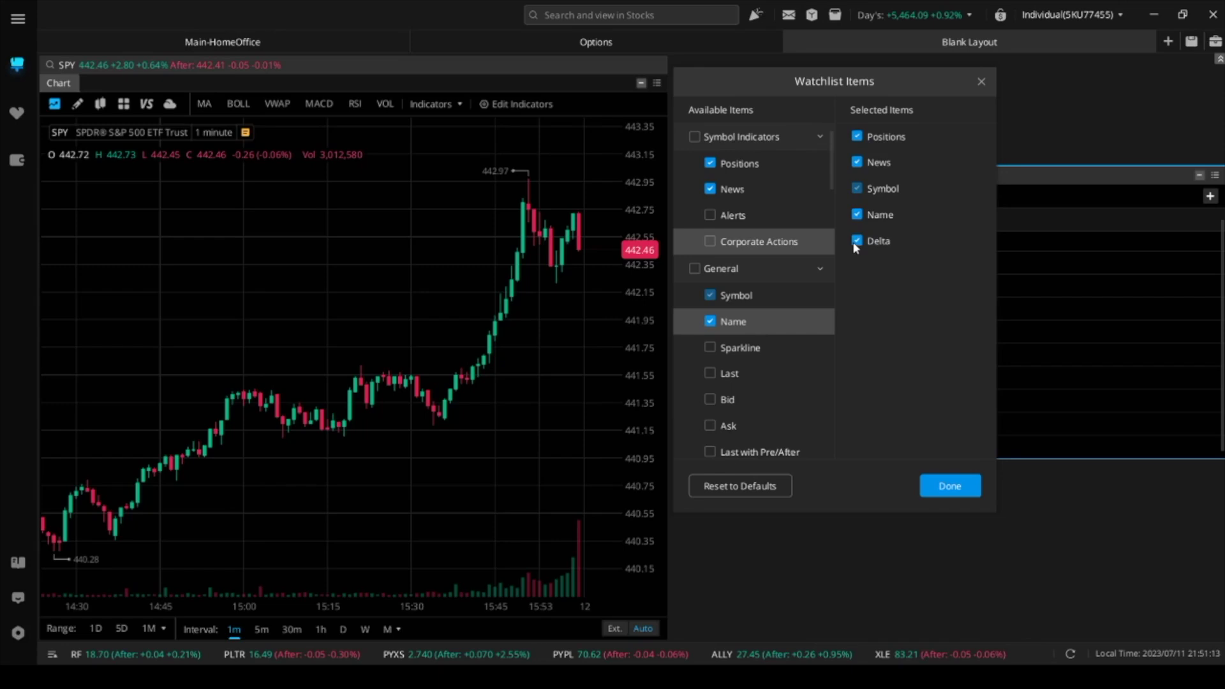
click(857, 241)
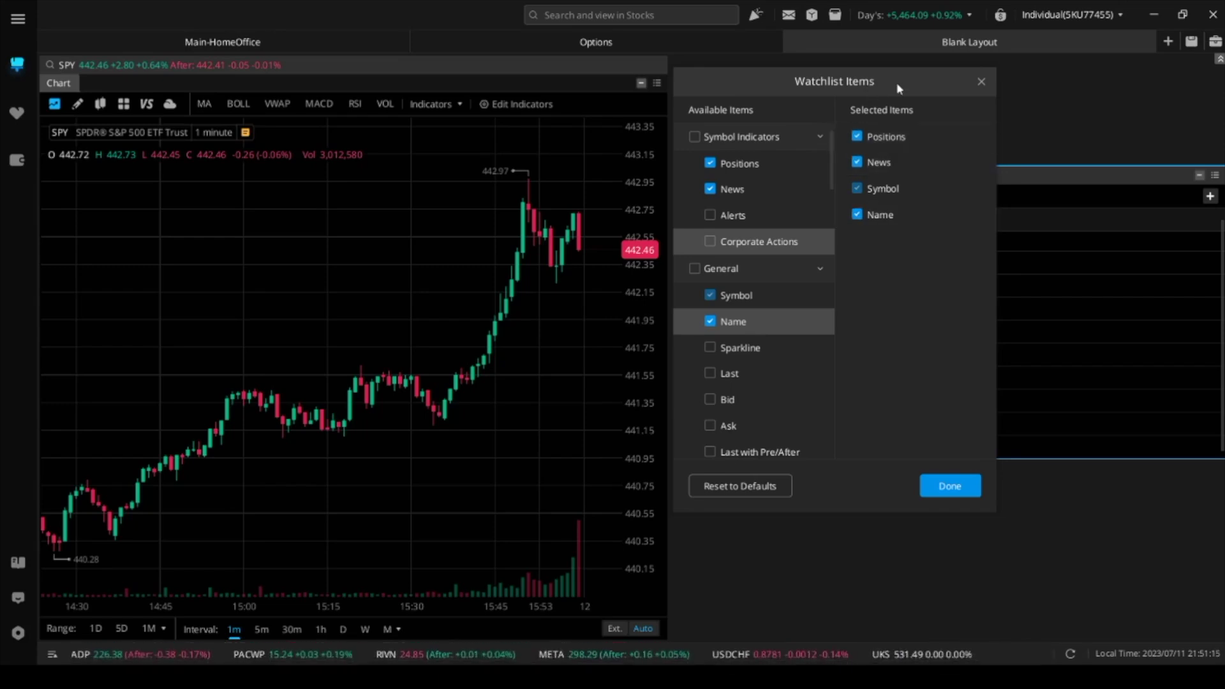
drag(897, 82, 590, 103)
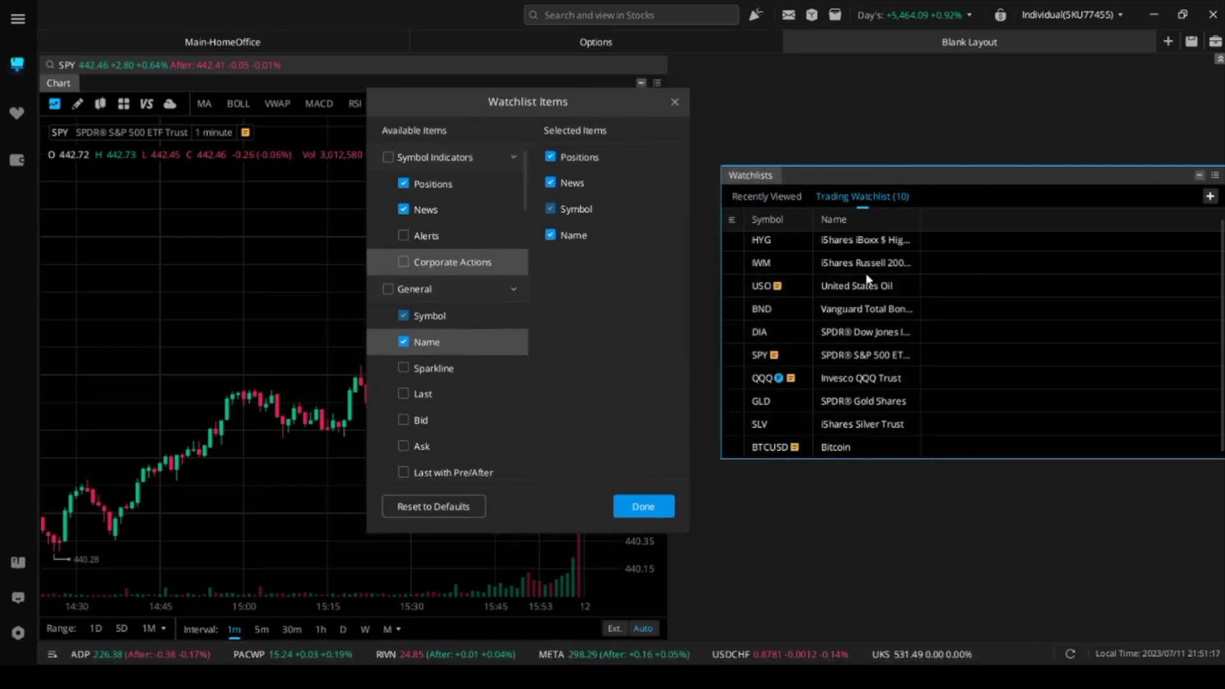
click(644, 514)
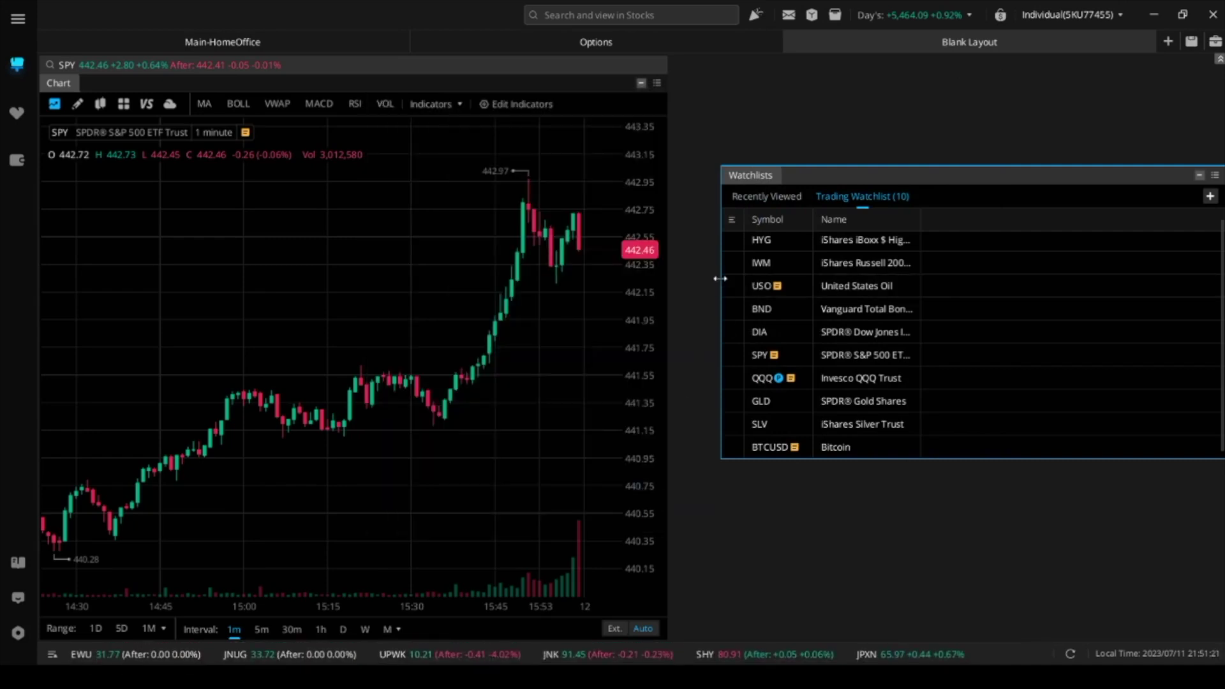
Drag the Watchlists panel's left edge right so it hugs the right edge beside the chart
drag(720, 278, 1013, 289)
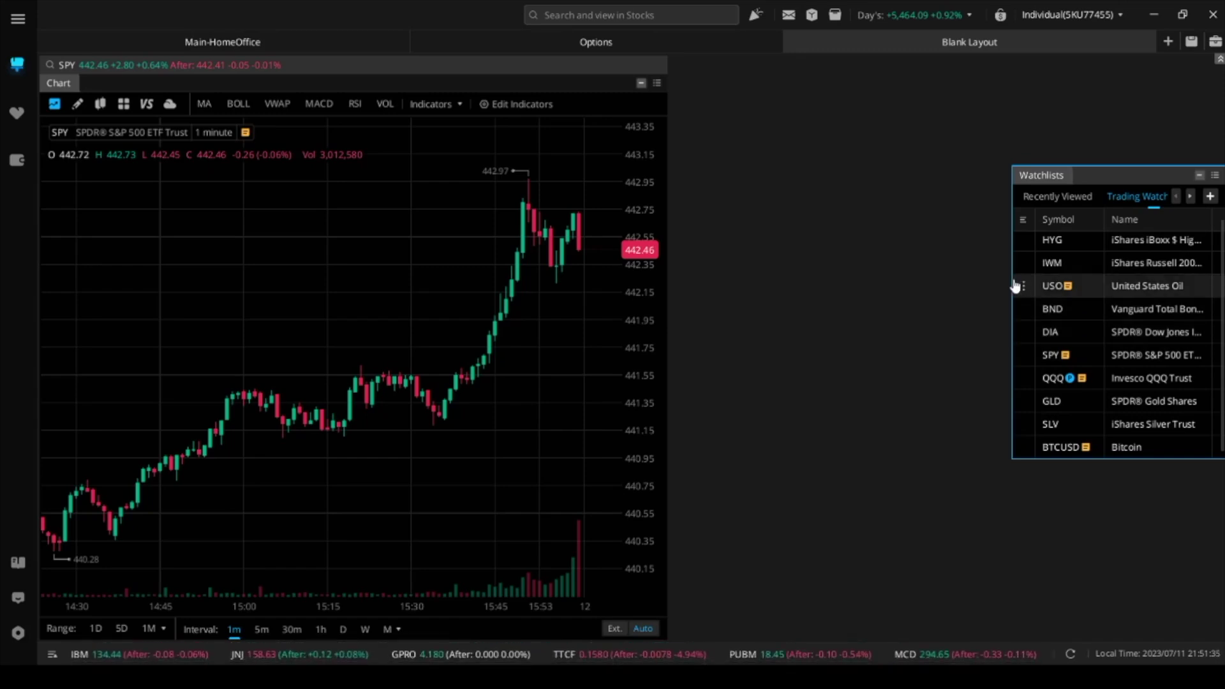
mouse_move(1012, 279)
mouse_down()
mouse_move(936, 279)
mouse_move(1041, 288)
mouse_move(1028, 287)
mouse_up()
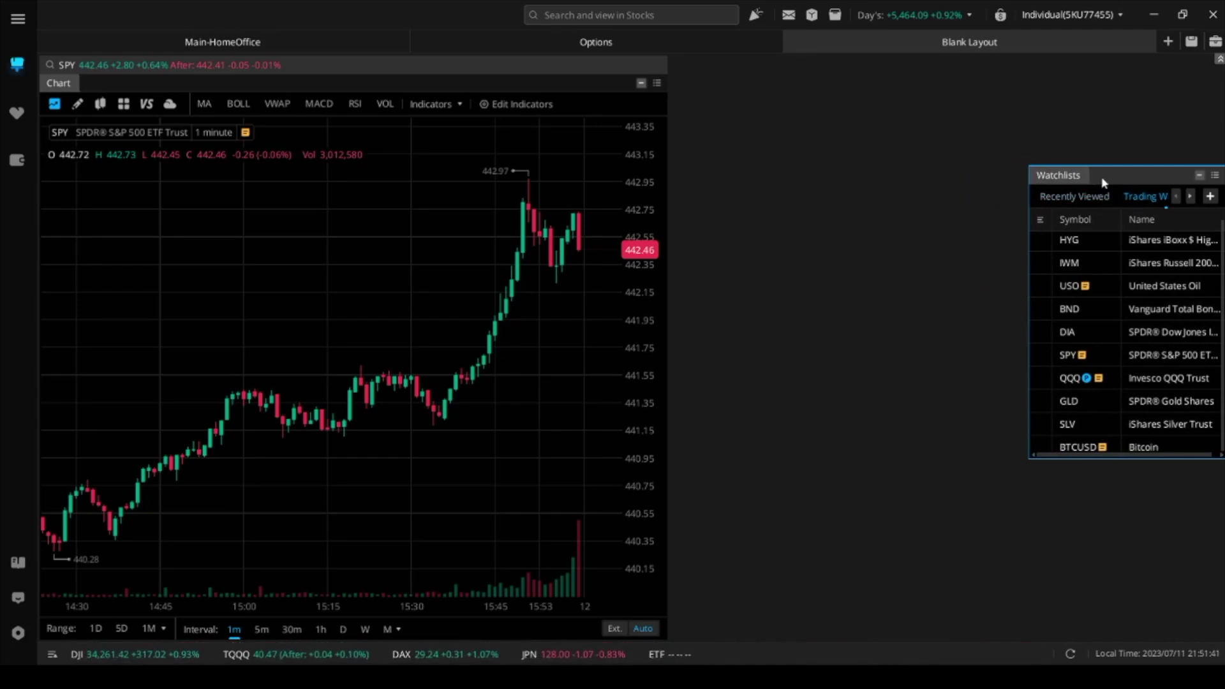
Open a layout gallery tab, then return to Blank Layout and close the unused tab
click(1167, 41)
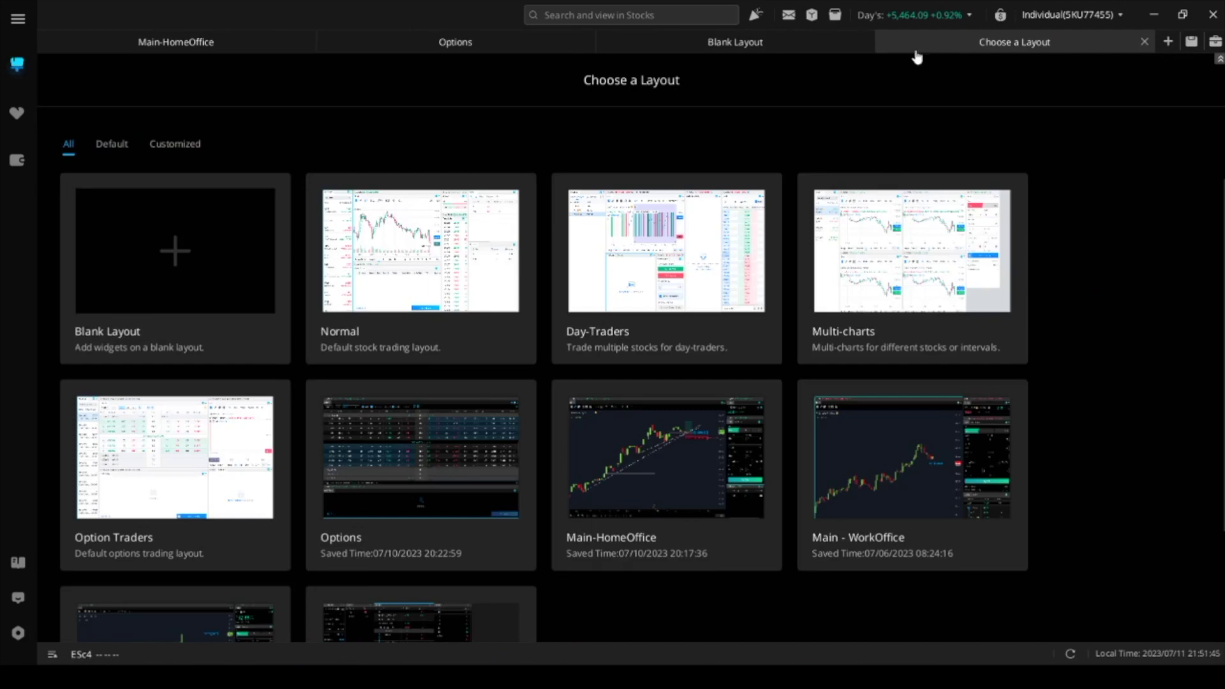
click(774, 48)
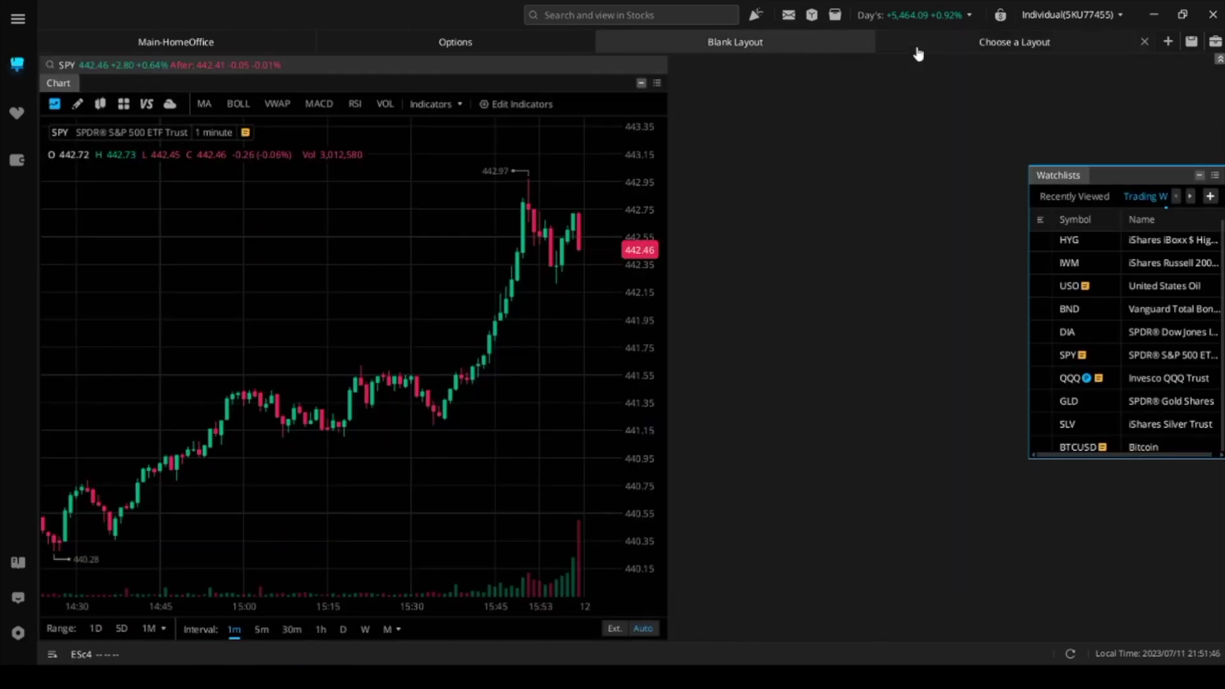
click(1144, 41)
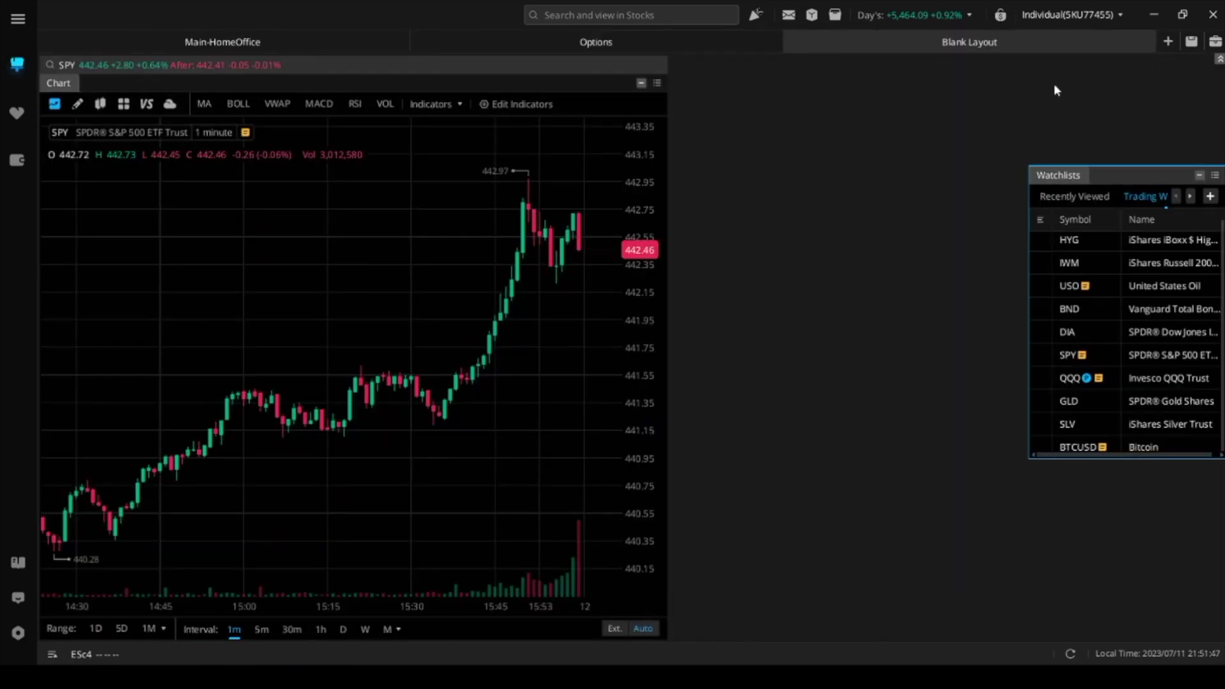
Add a Classic Trade widget for SPY from the Trade widgets and close the panel
click(1216, 41)
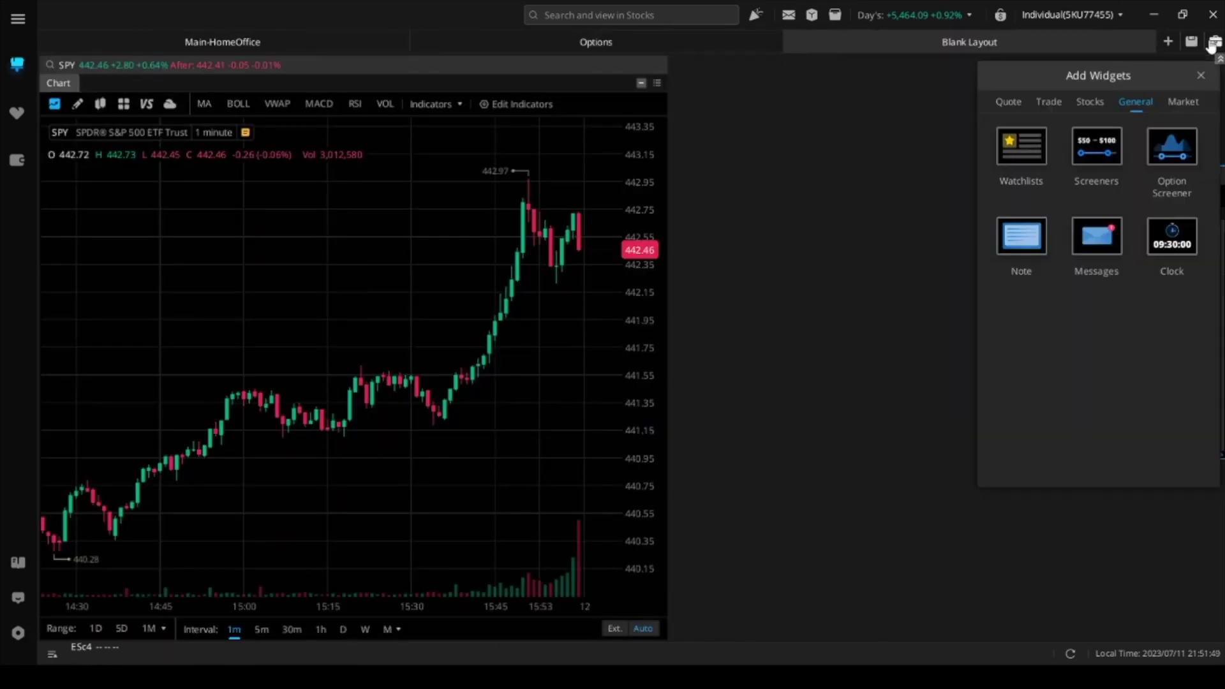
click(1049, 105)
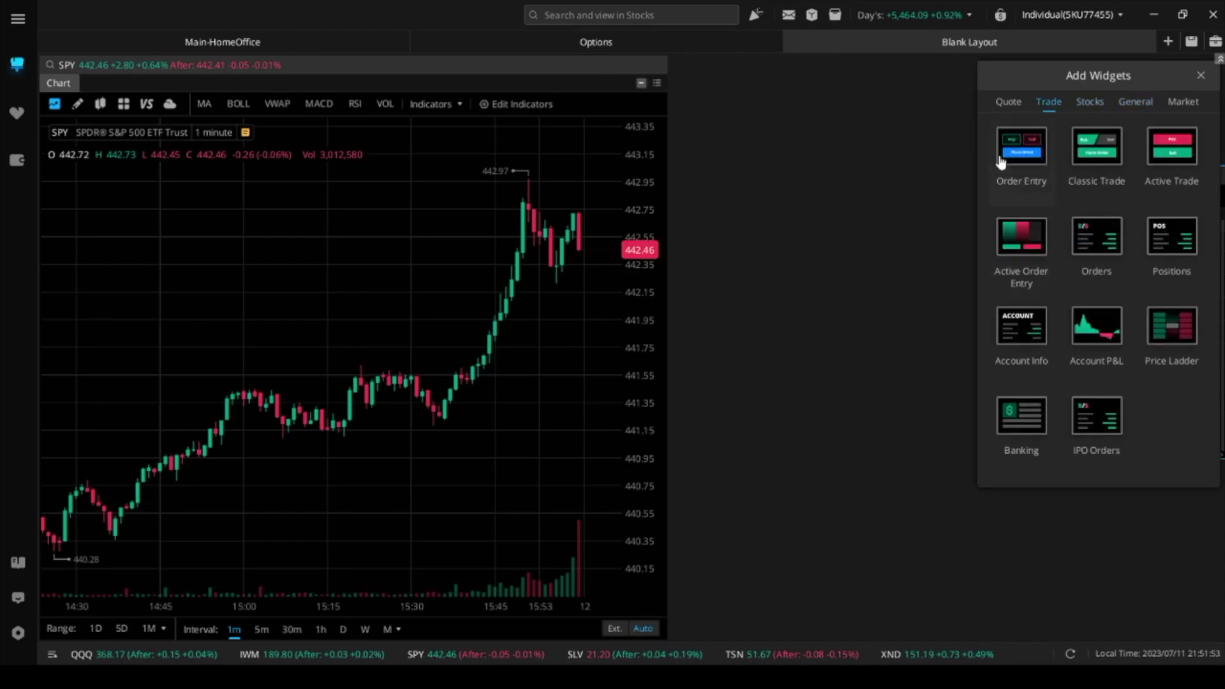
click(1098, 158)
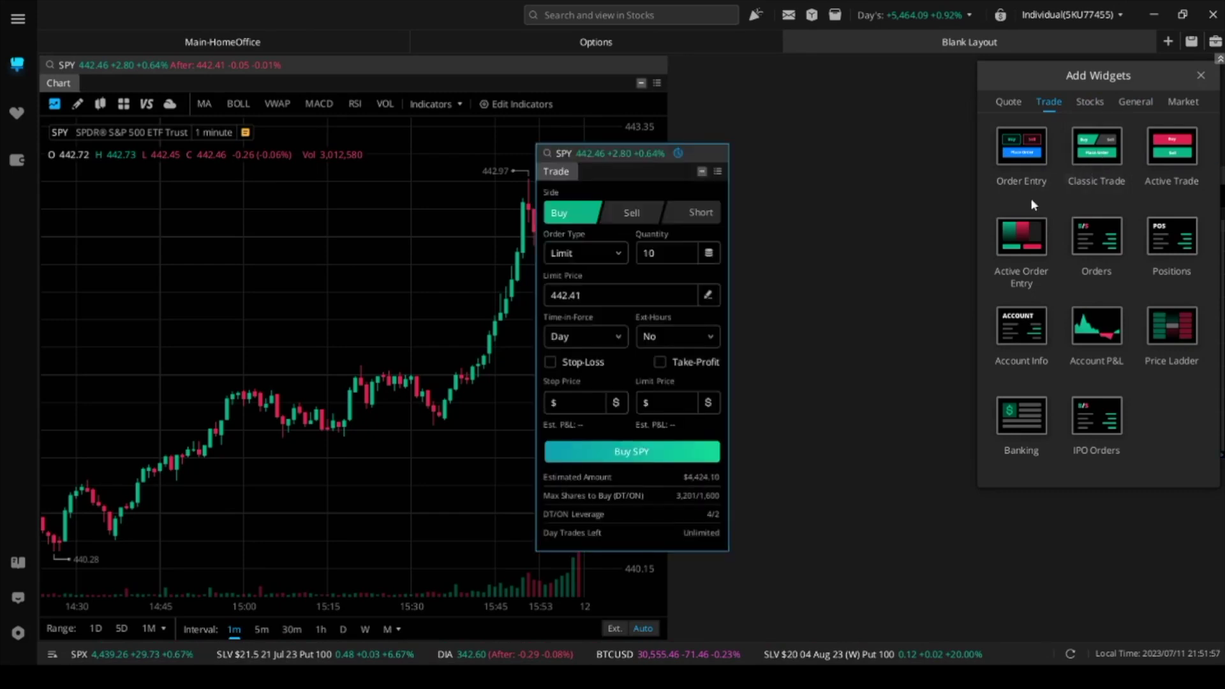
click(1201, 76)
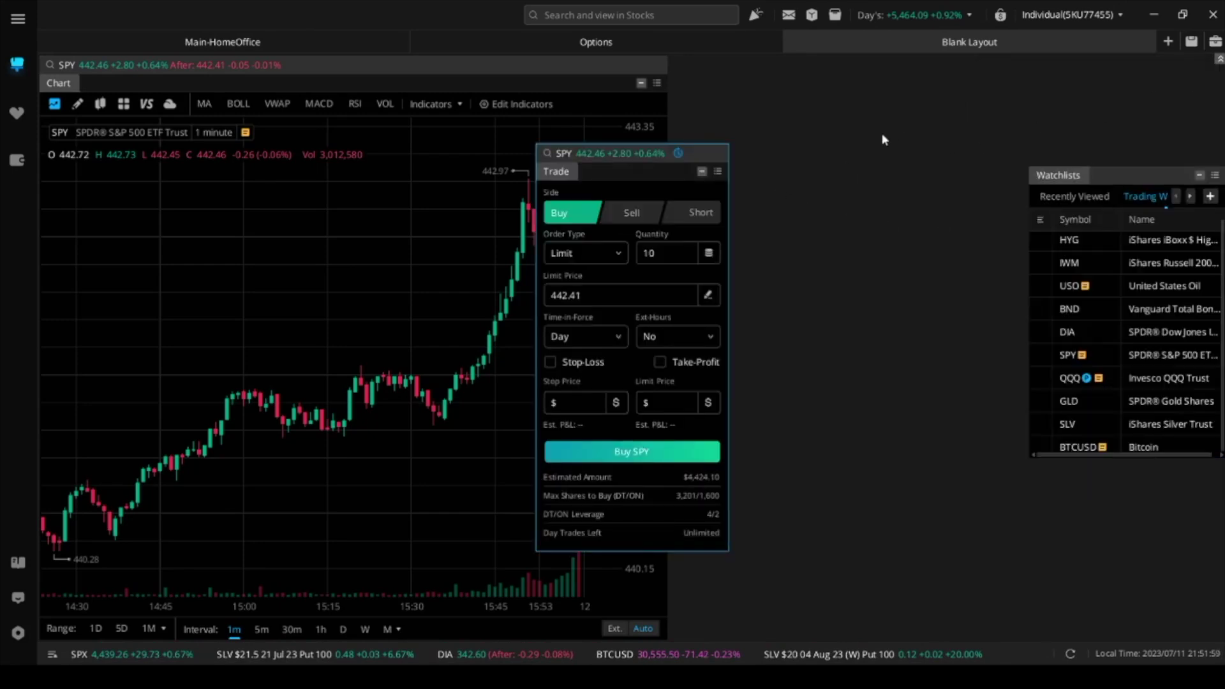
Move the SPY Trade widget right of the chart, leave Stop-Loss off, and lower the Watchlists panel
drag(696, 152, 897, 104)
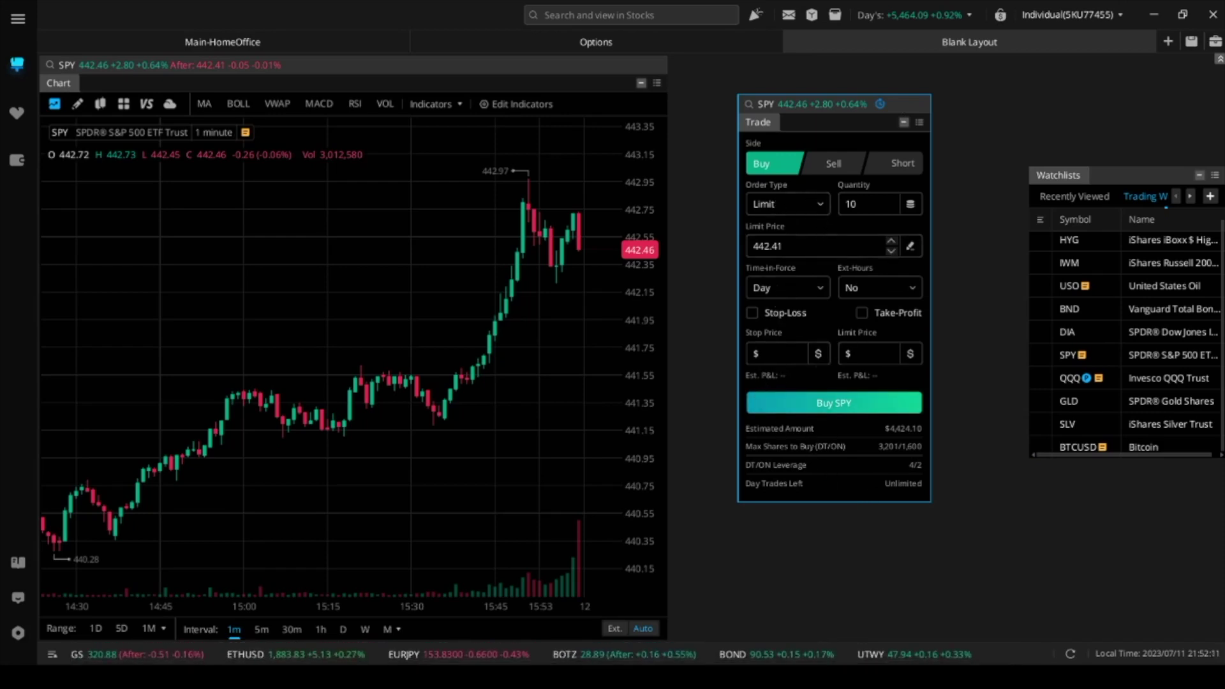
click(752, 313)
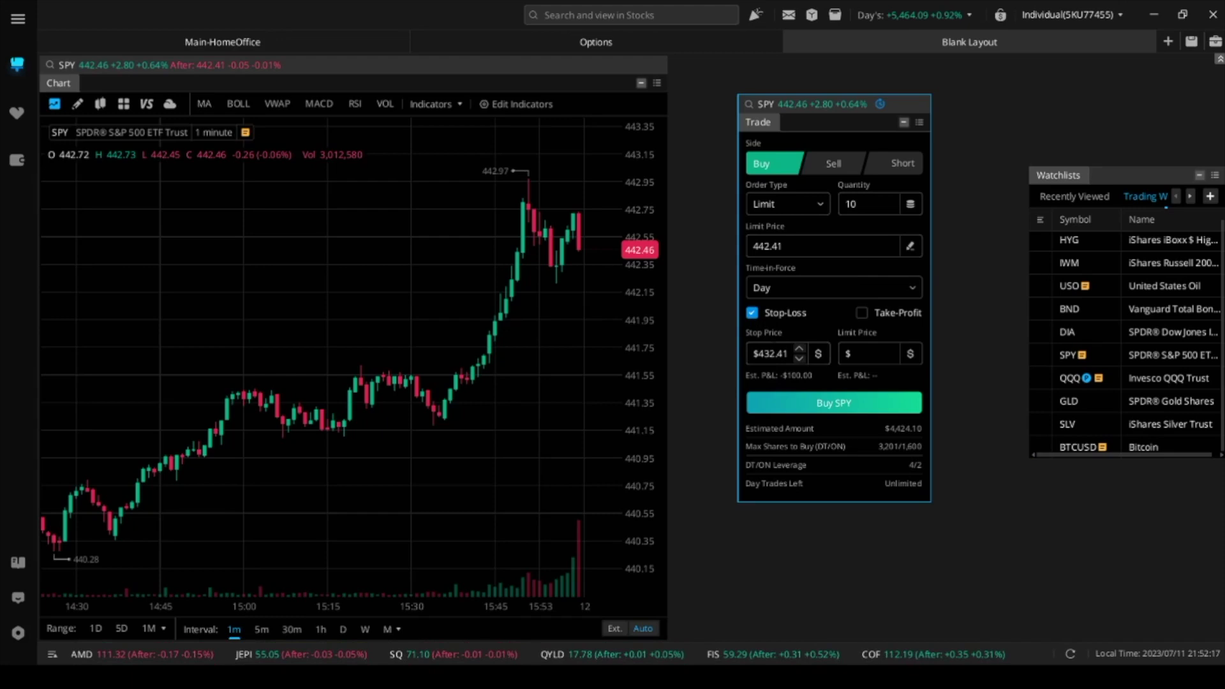
click(754, 315)
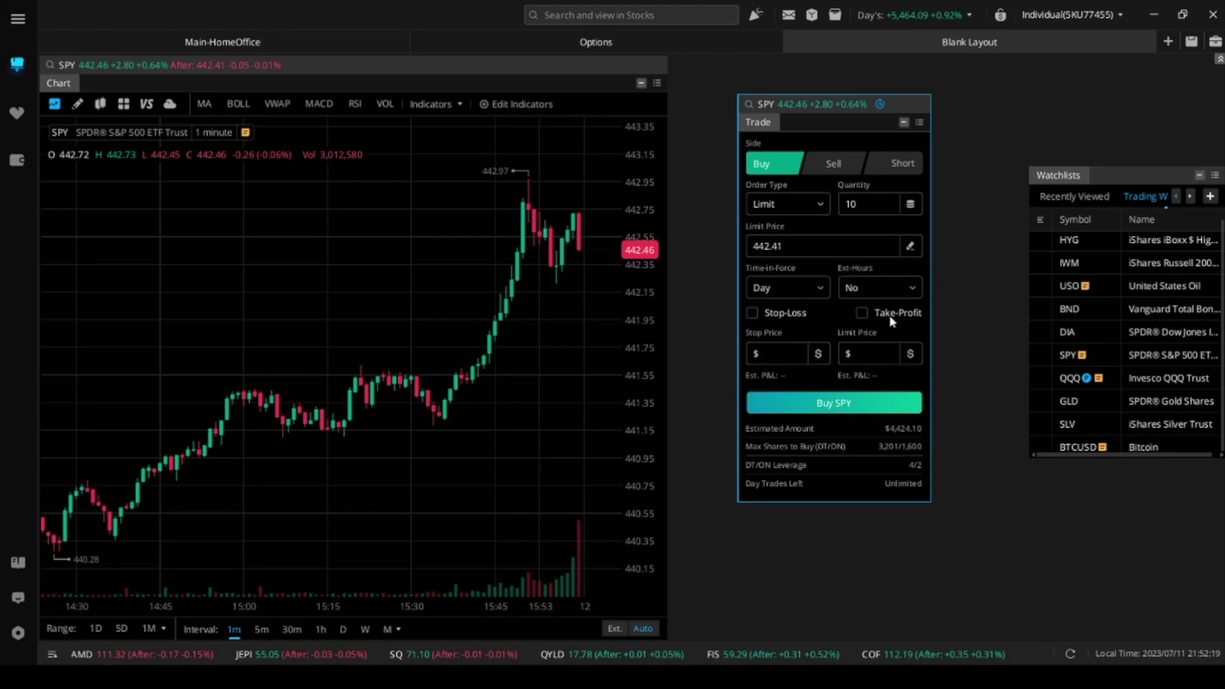
drag(898, 113, 955, 143)
drag(1126, 175, 1085, 296)
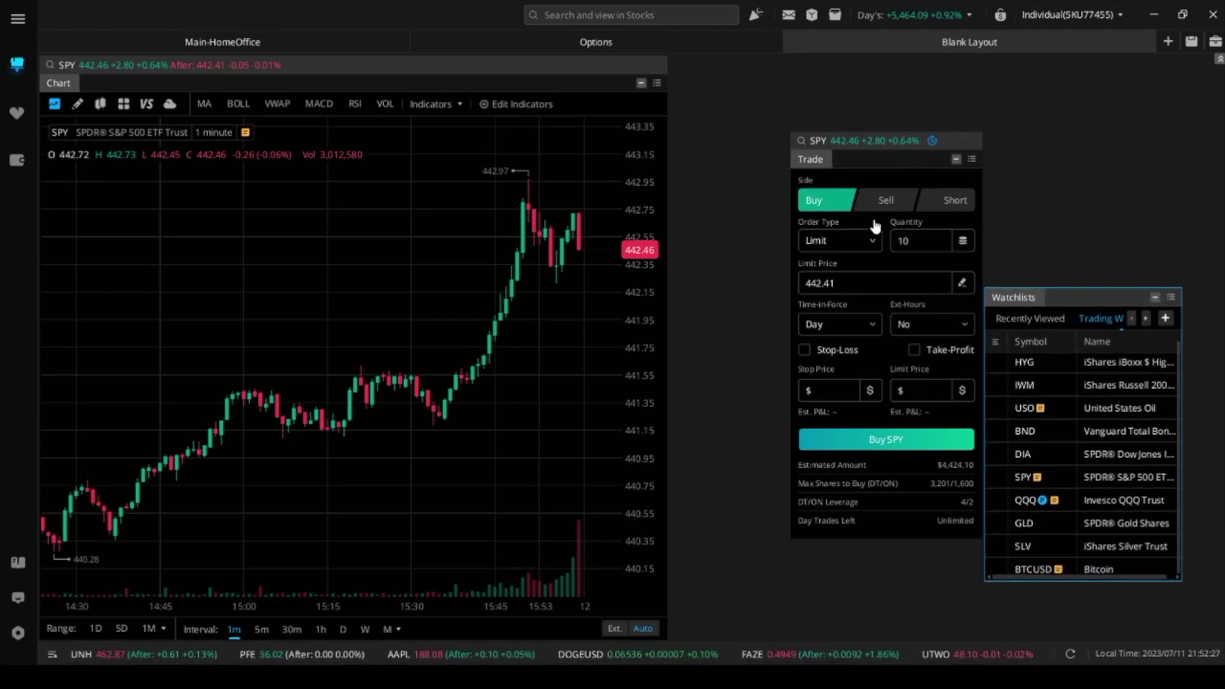
Dock the Trade widget as a tab on Watchlists, Trade first, and make the panel taller
click(933, 222)
drag(938, 144, 1008, 315)
drag(1150, 296, 1155, 101)
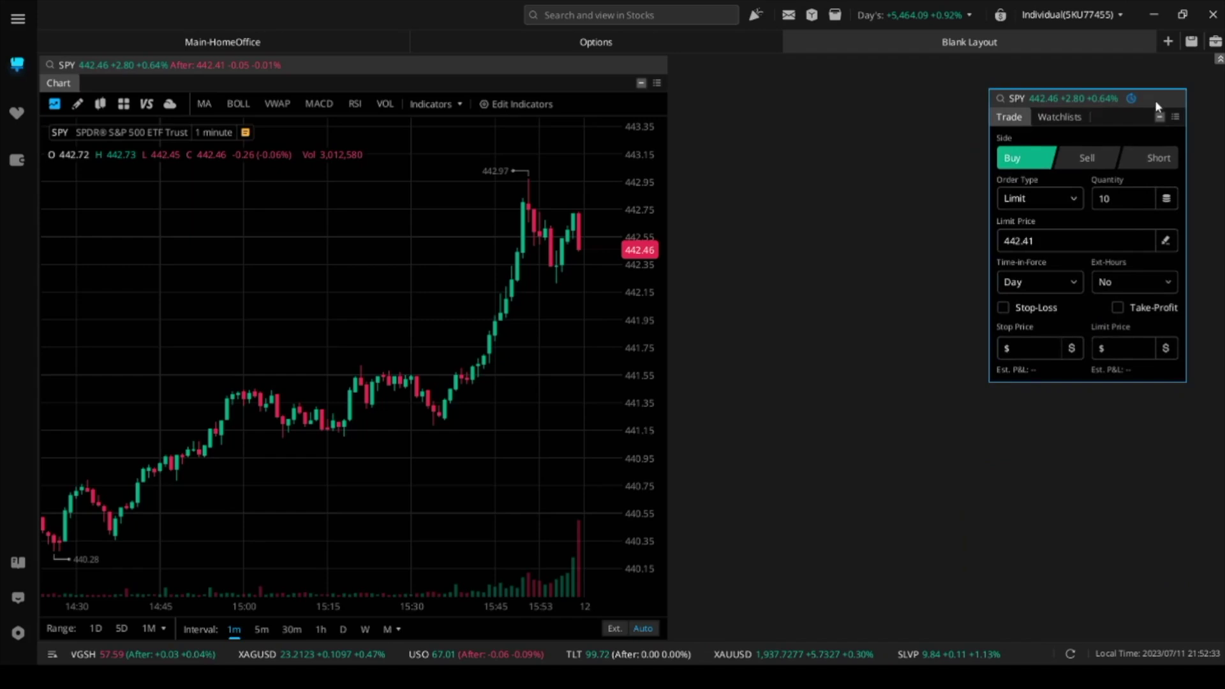
drag(990, 383, 993, 416)
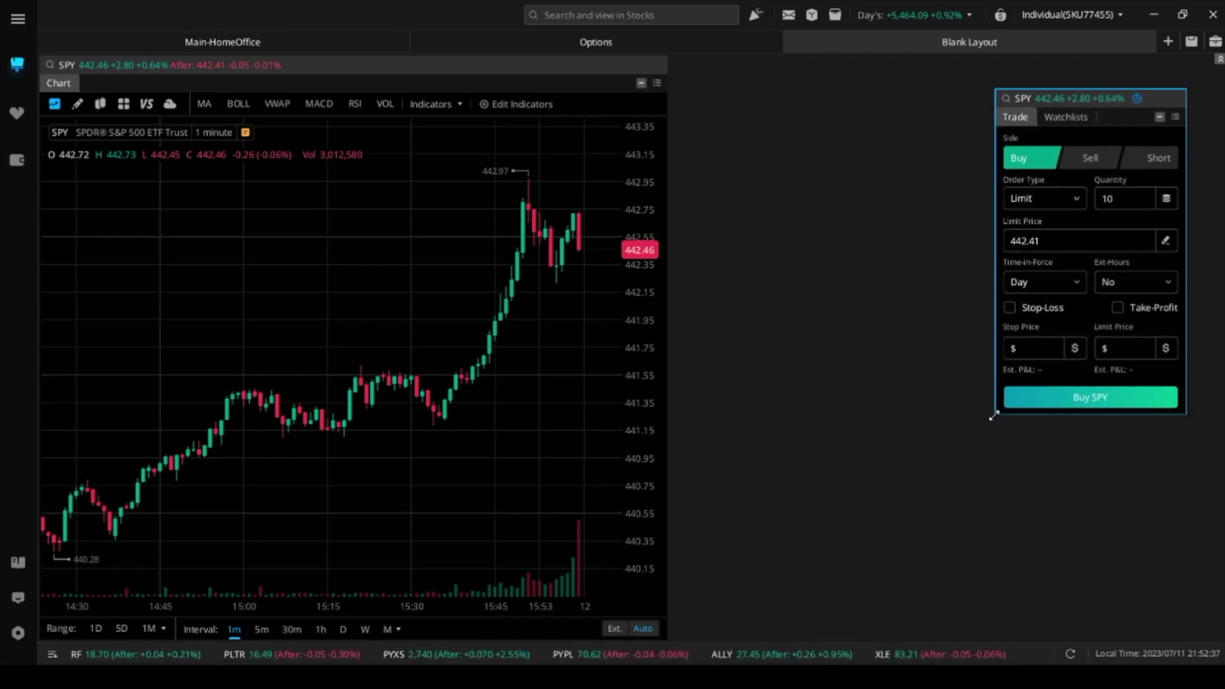
Switch between the Watchlists and Trade tabs, ending on the SPY order, and nudge the panel right
click(1066, 123)
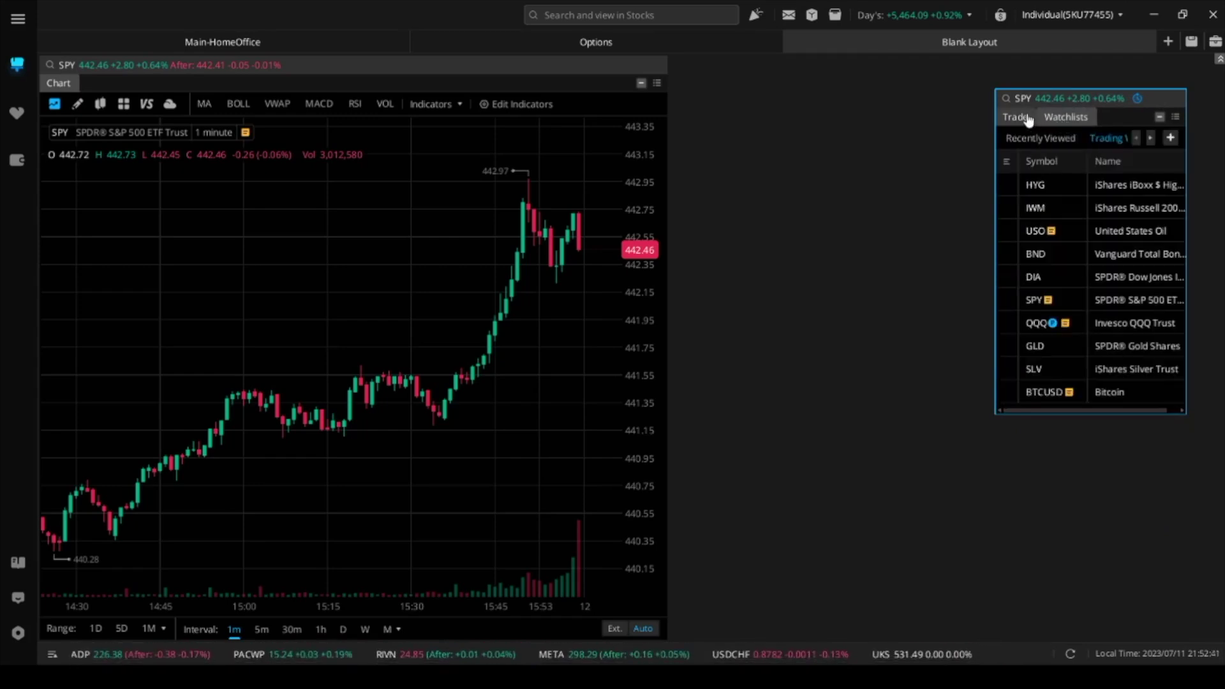
click(1021, 118)
click(1056, 120)
click(1019, 119)
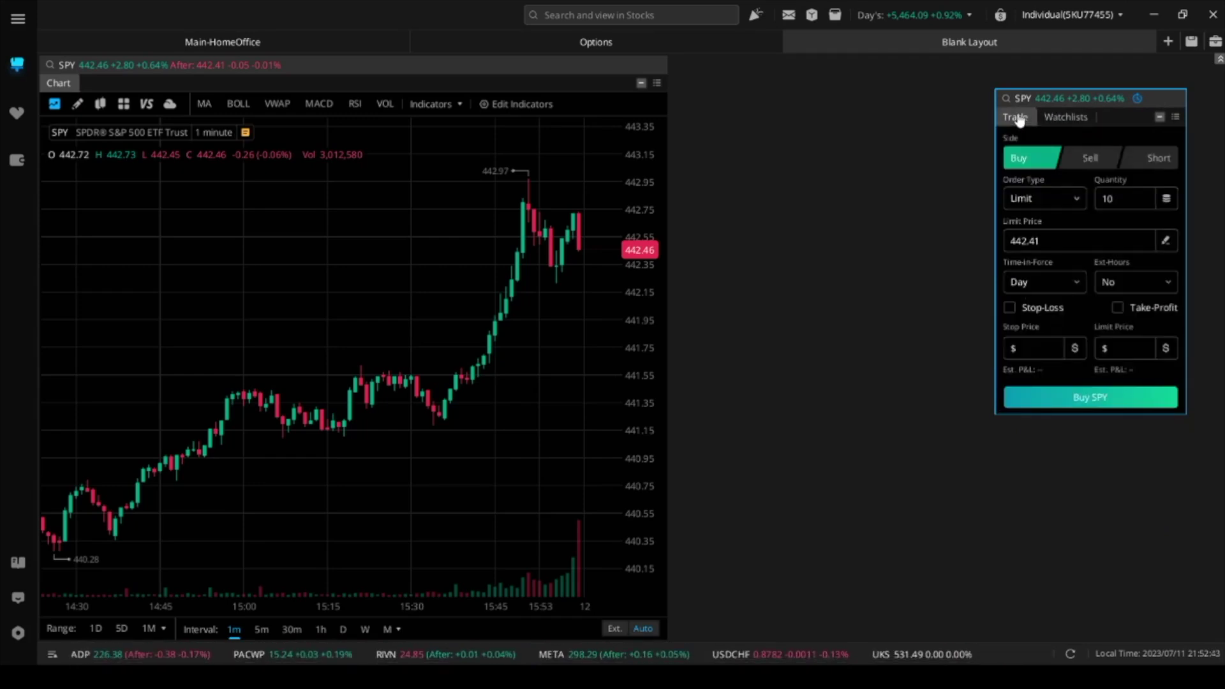
click(1064, 125)
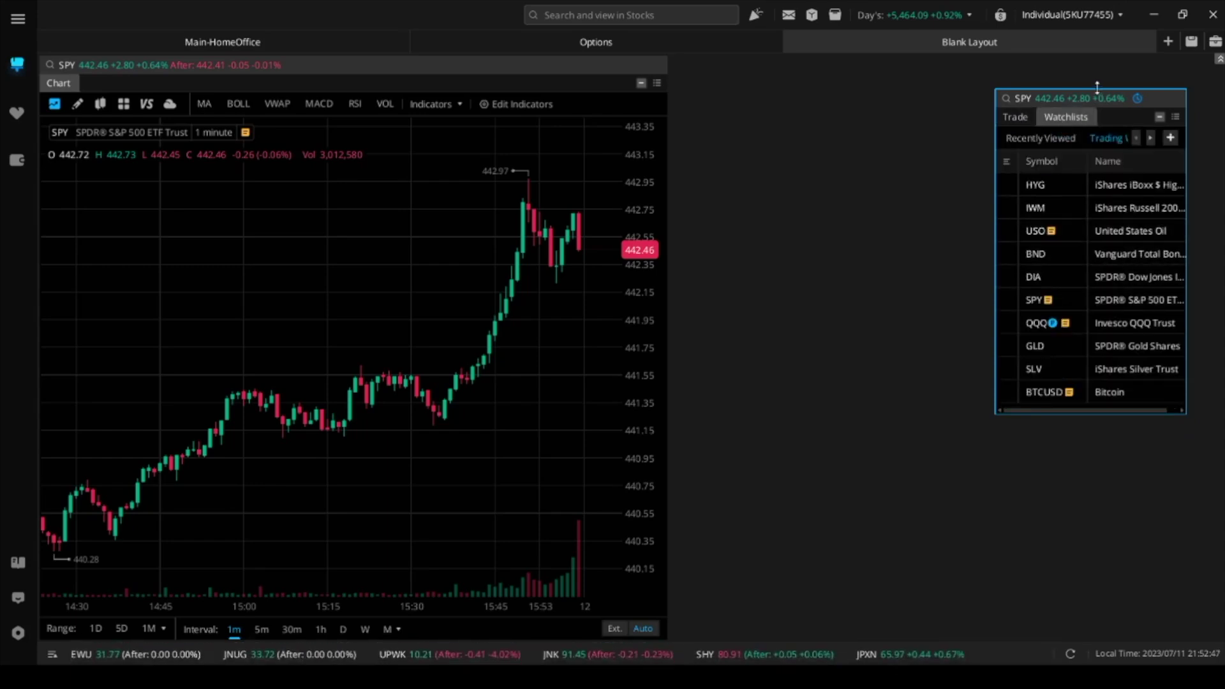
click(1027, 121)
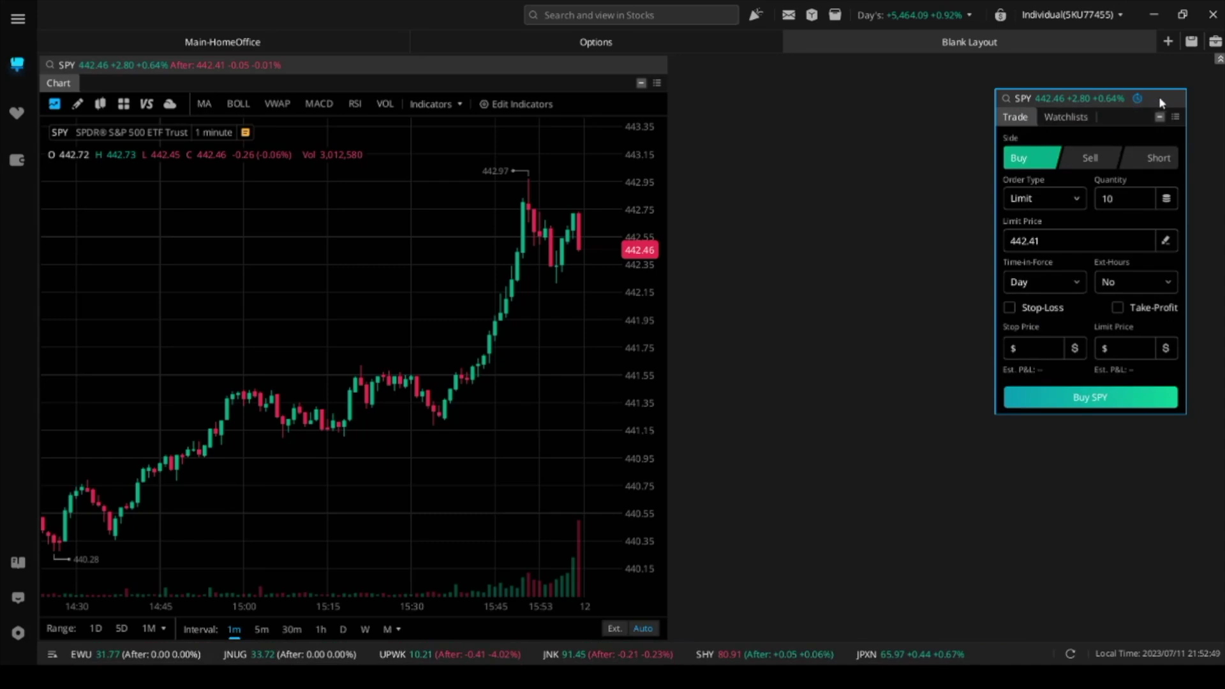
drag(1158, 97, 1189, 115)
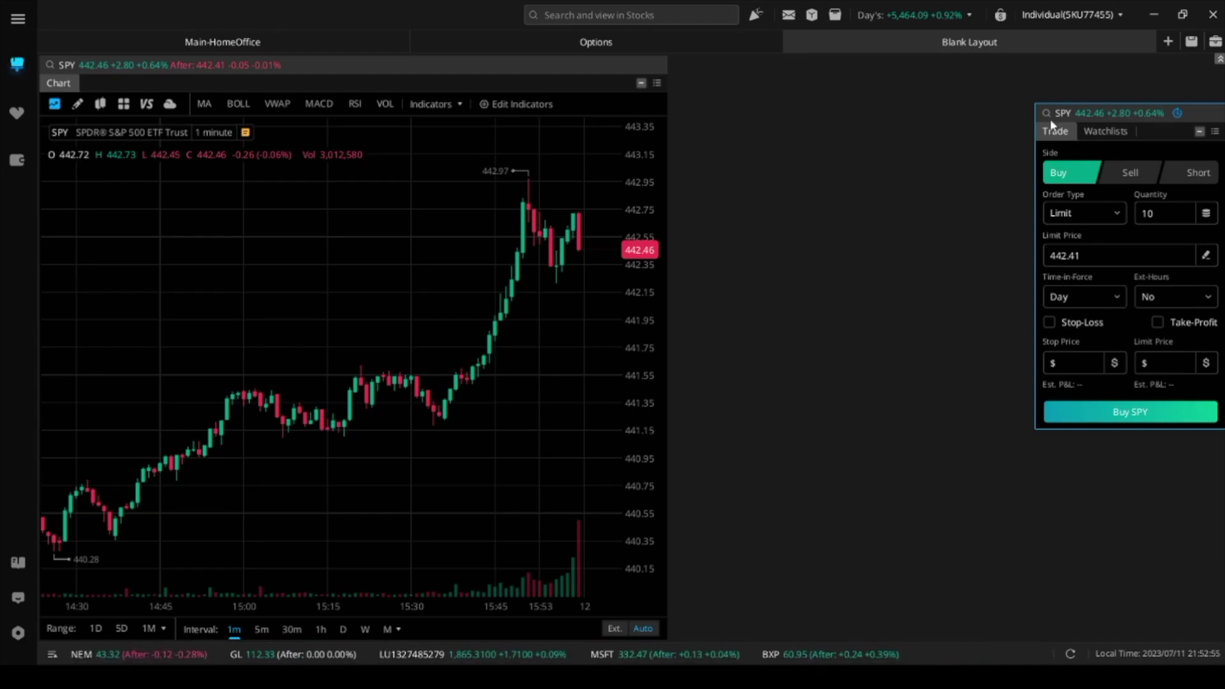
Add a Positions widget from the widget list and place it lower right over the chart
click(1215, 42)
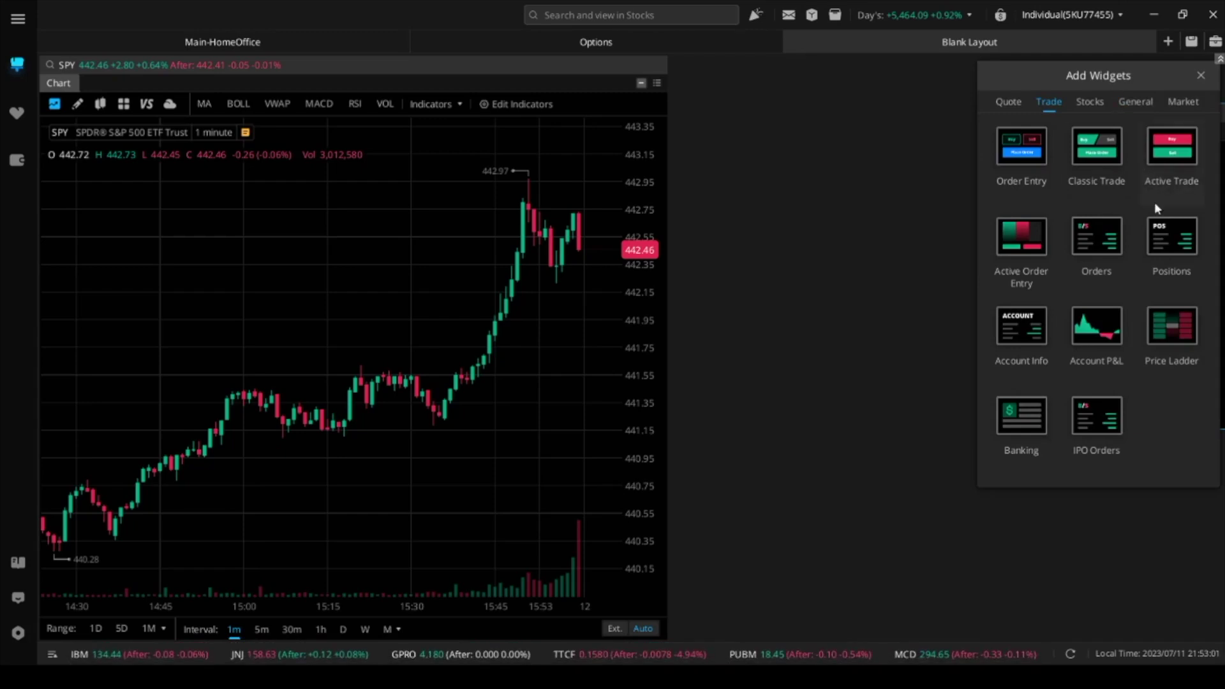
click(1166, 254)
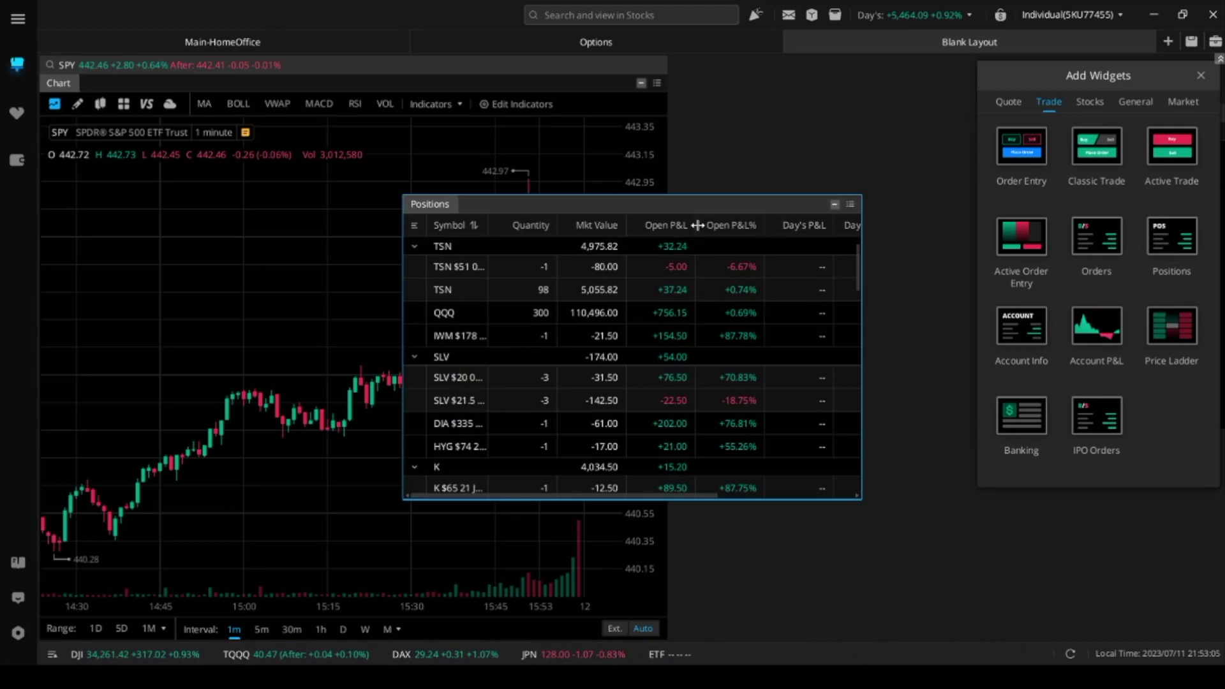
drag(662, 205, 728, 245)
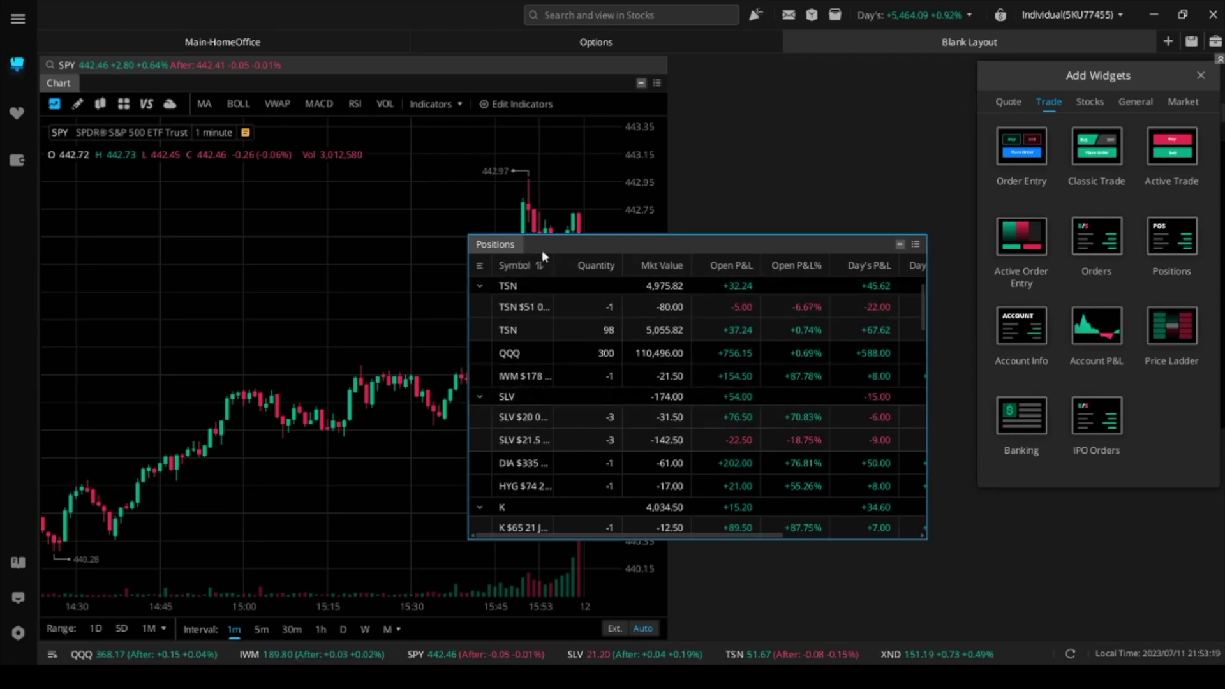
In Position Settings, set Show All or Selected Security to Selected Security and confirm with Done
right_click(502, 249)
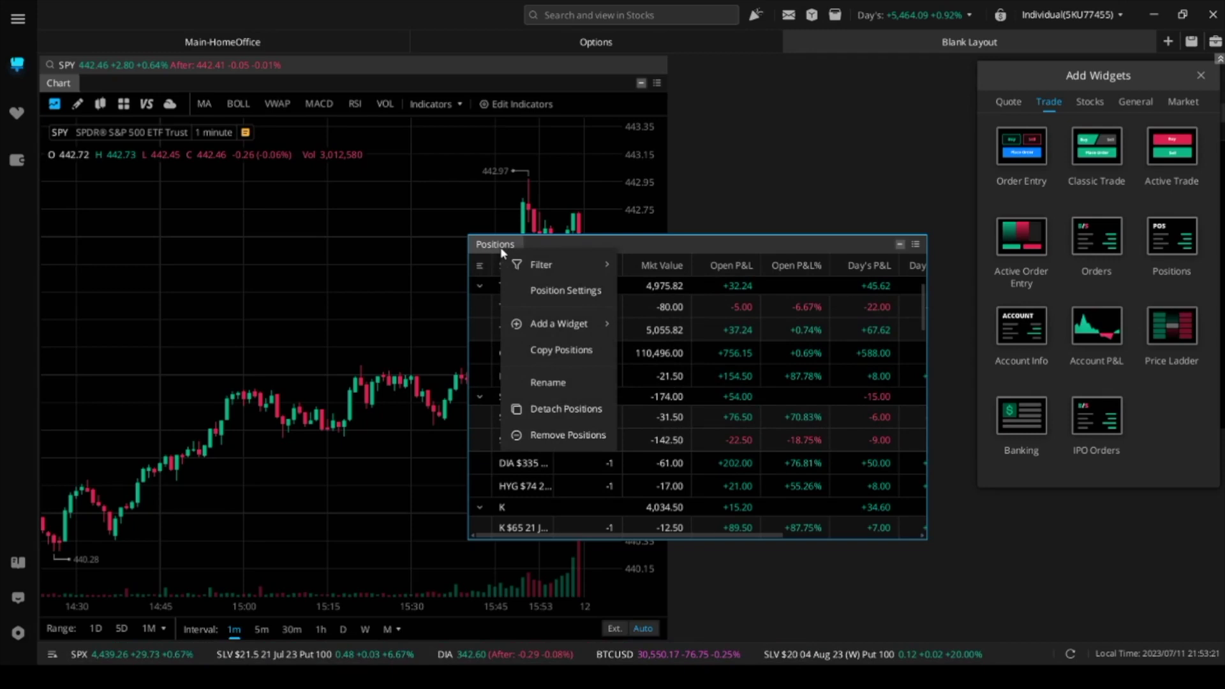
click(562, 290)
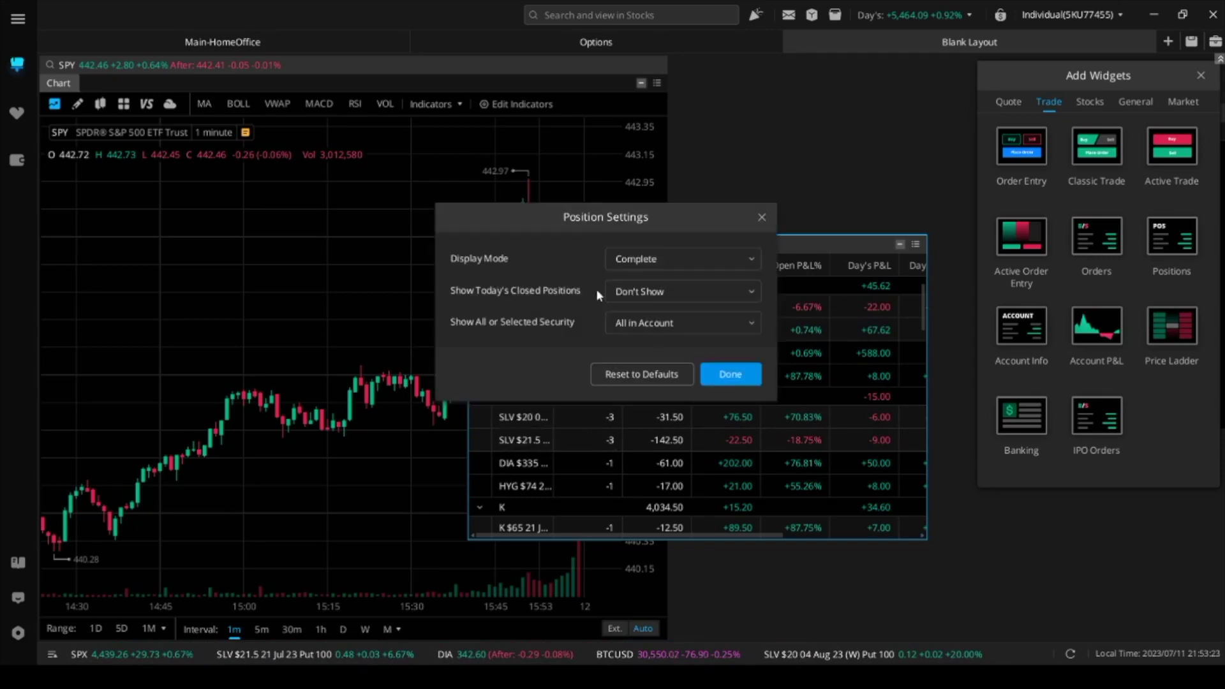
drag(633, 228, 991, 142)
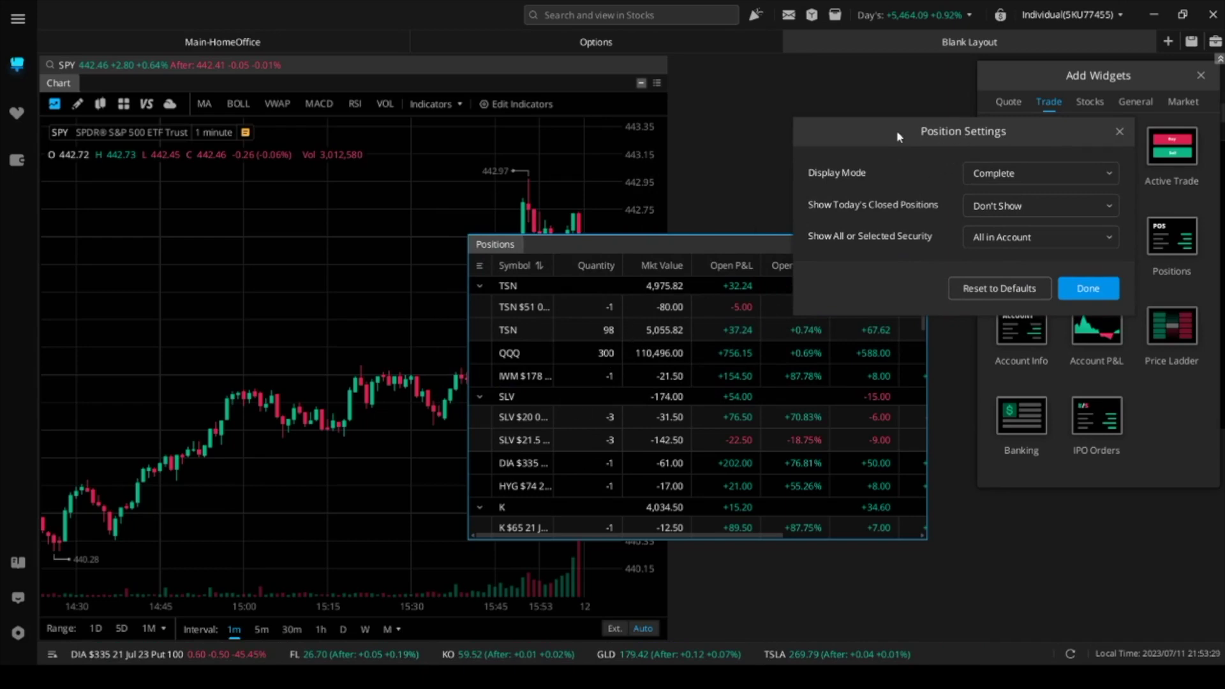
drag(897, 134, 615, 132)
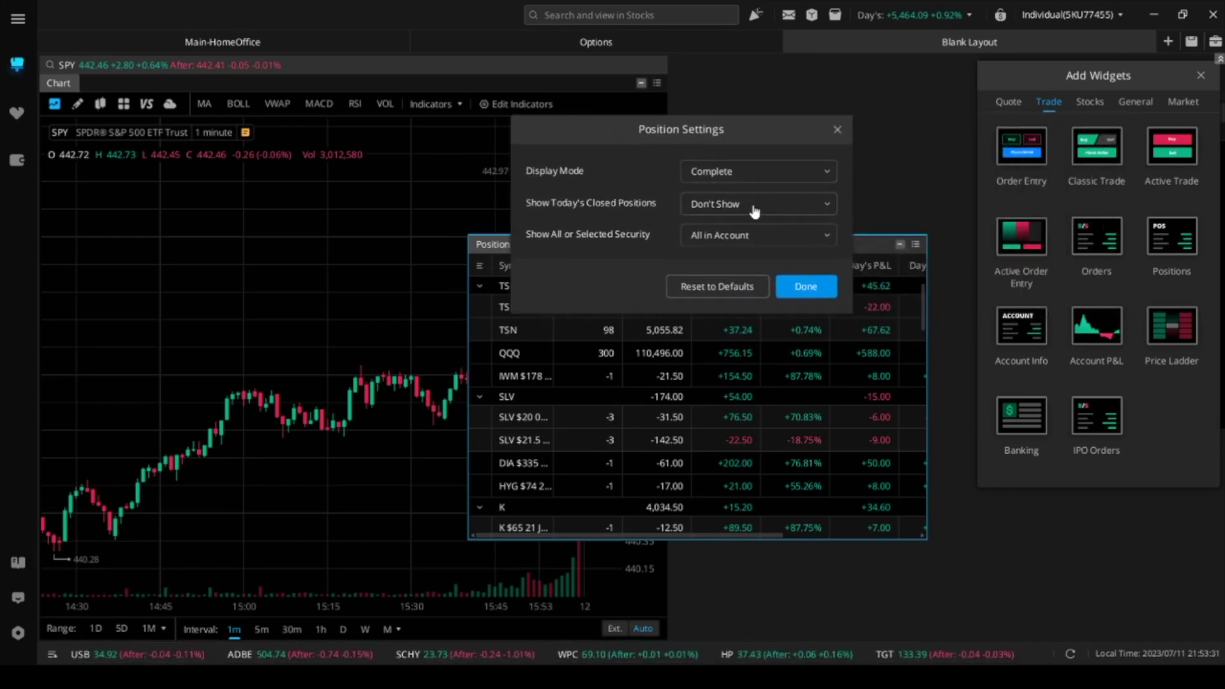
click(732, 249)
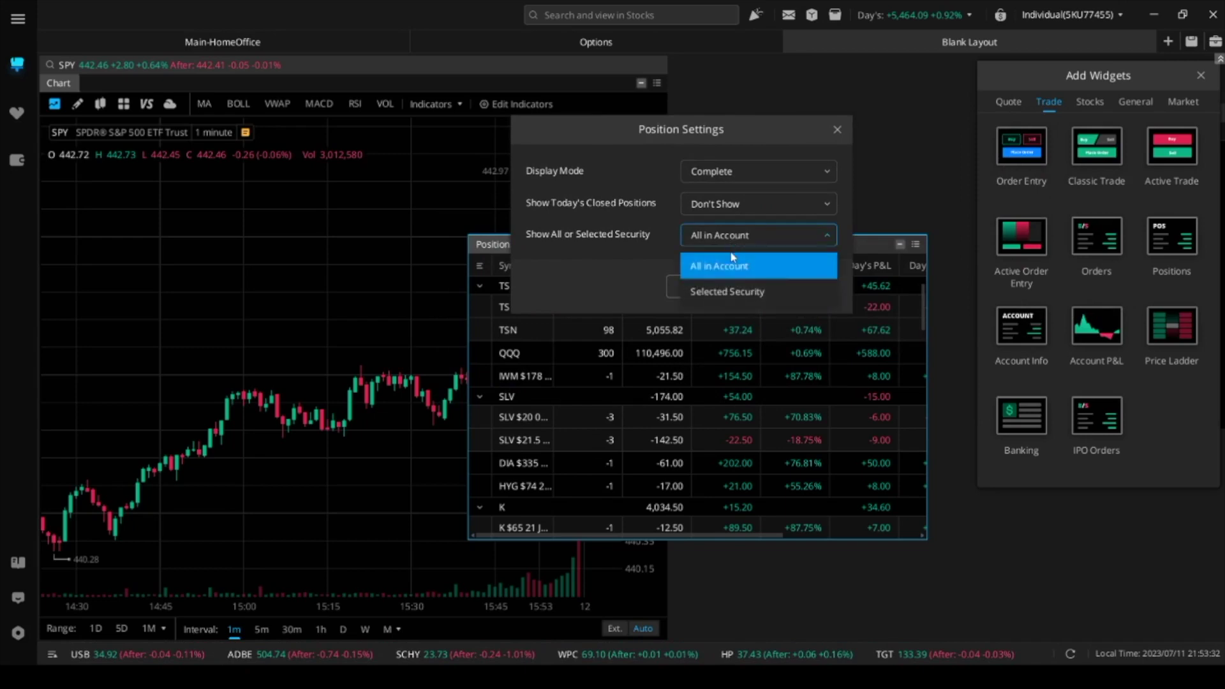
click(723, 292)
click(803, 288)
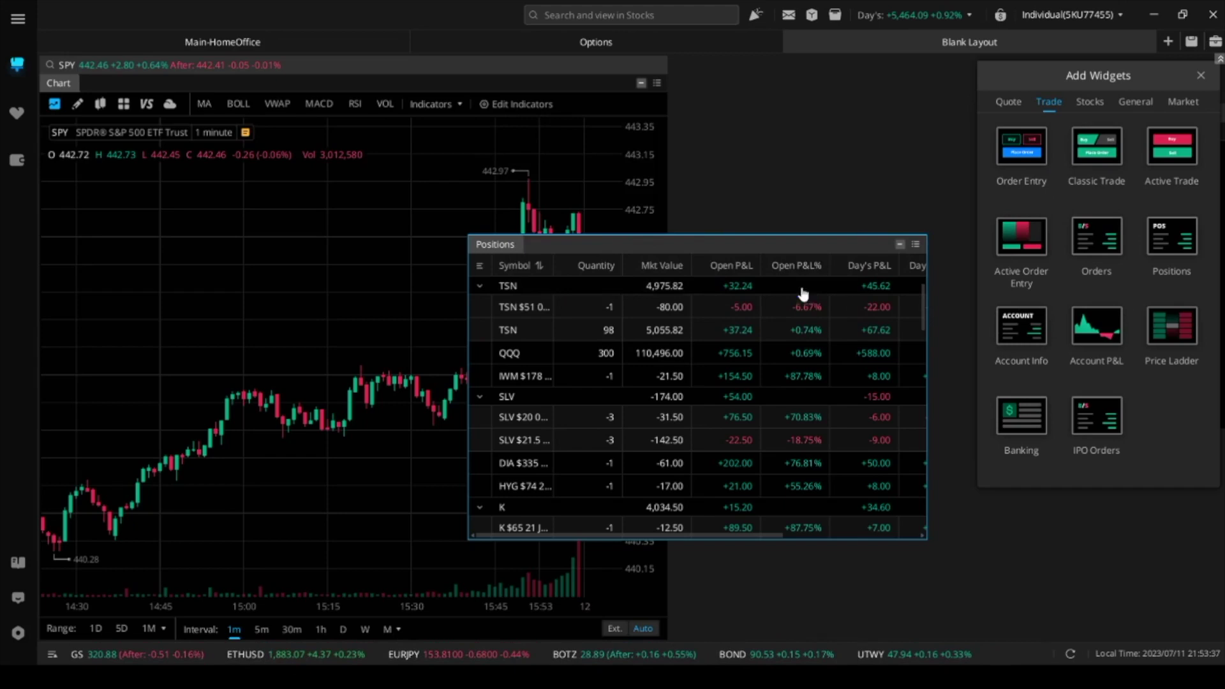
Link the Positions panel to group 1, move it bottom-right, and close the widget catalogue
drag(882, 243, 906, 263)
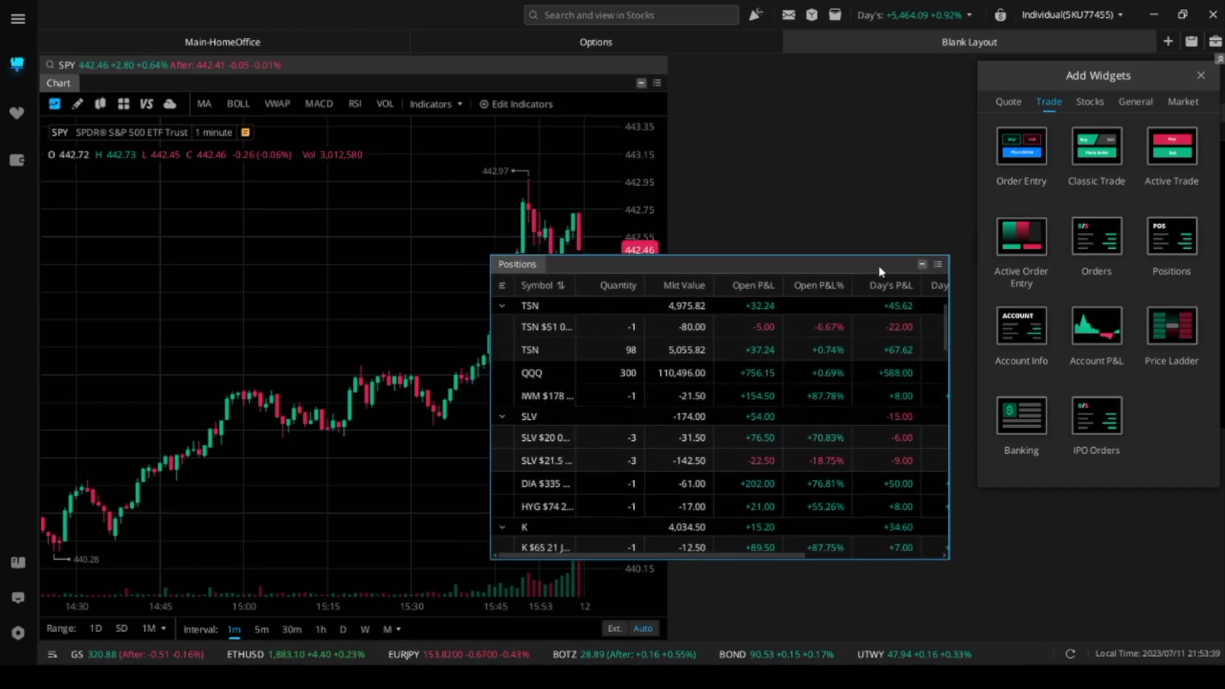
click(924, 269)
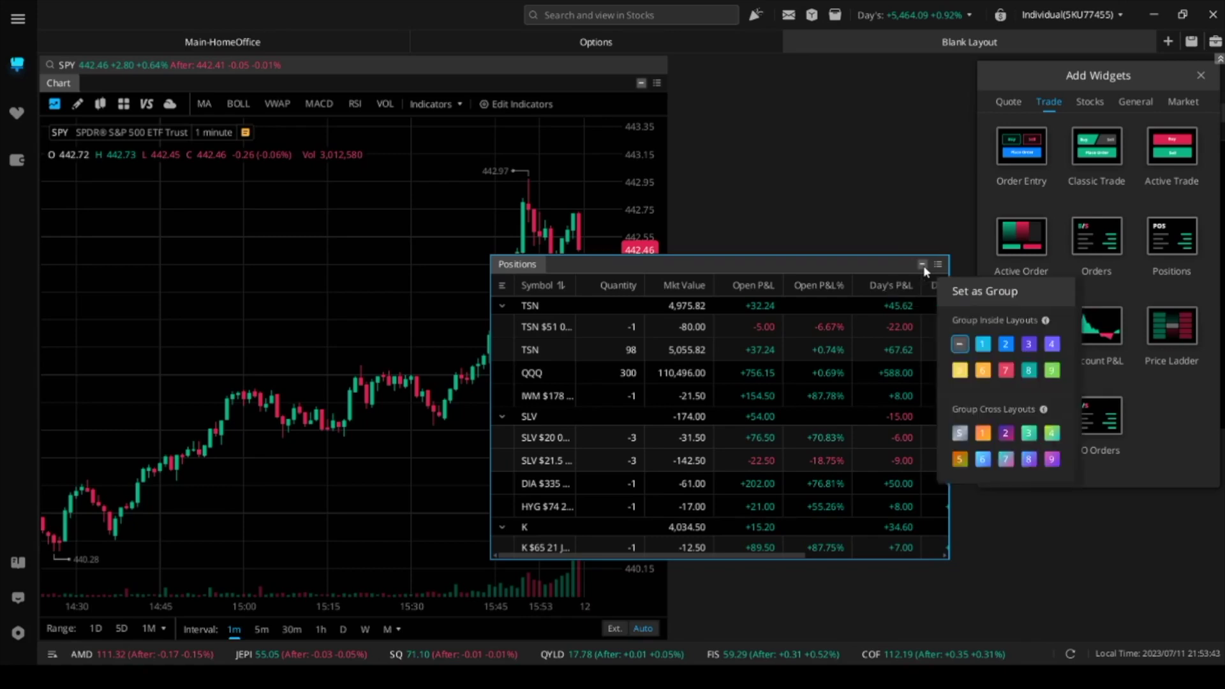
click(982, 344)
drag(815, 267, 994, 347)
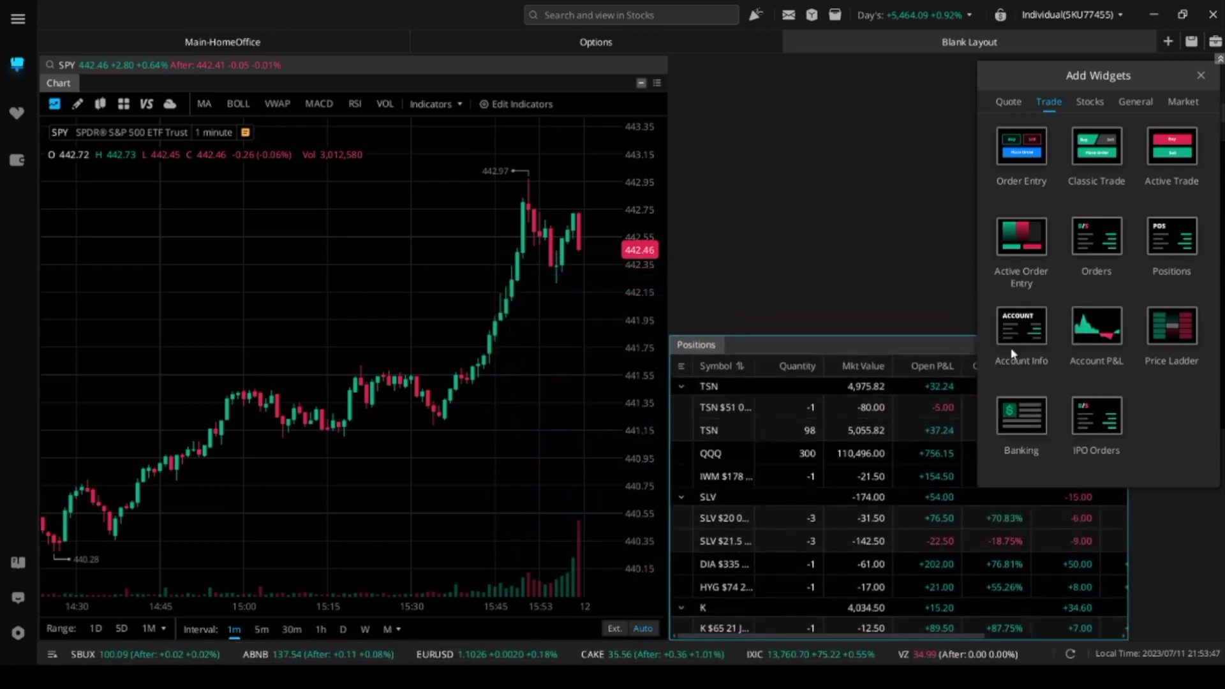
click(1201, 76)
Link the chart to group 1 and load QQQ into it
click(568, 73)
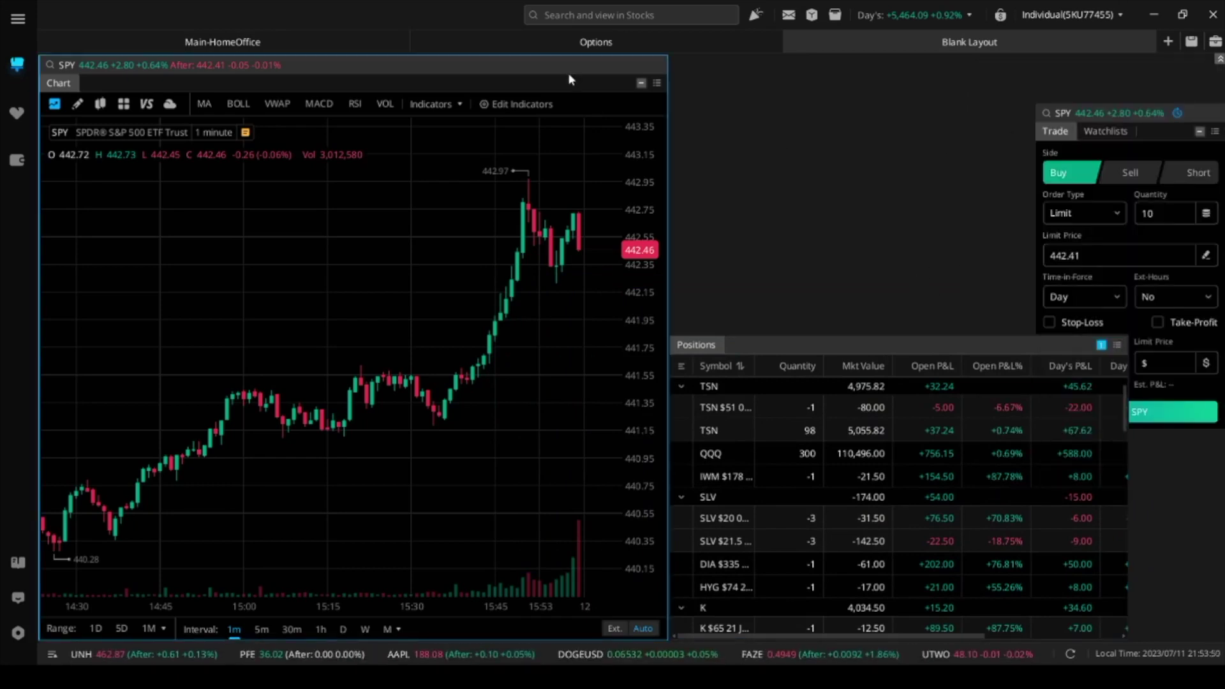
click(641, 83)
click(685, 169)
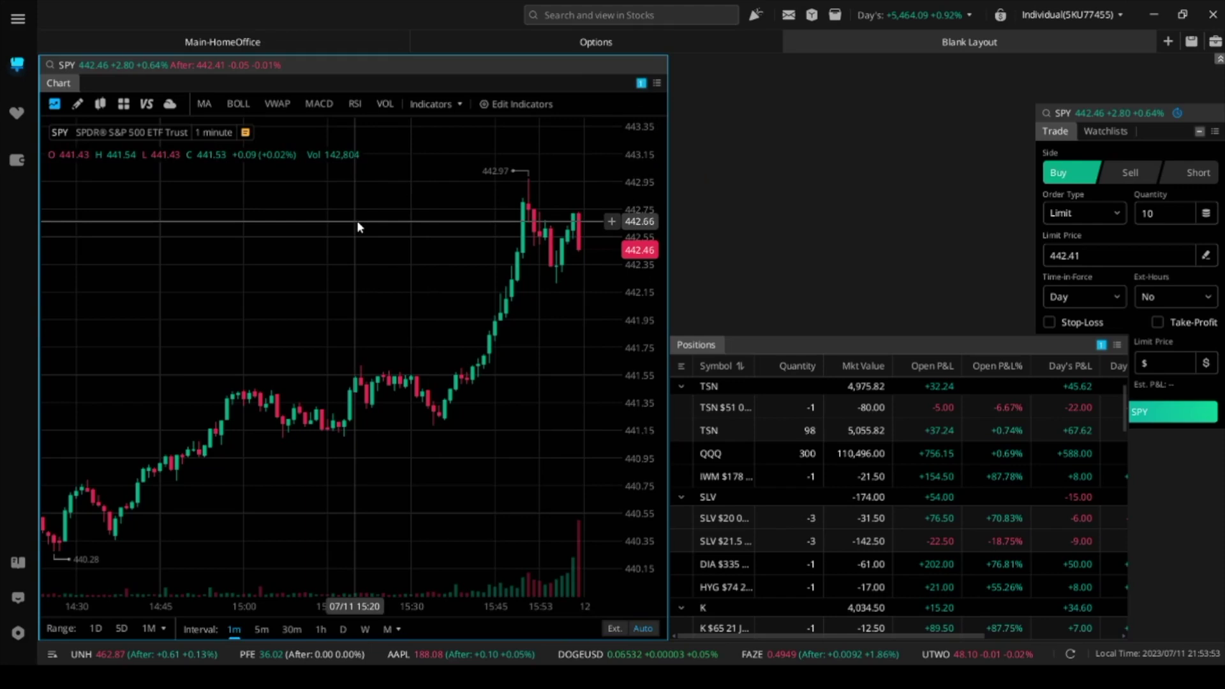
text(qqq)
key(Return)
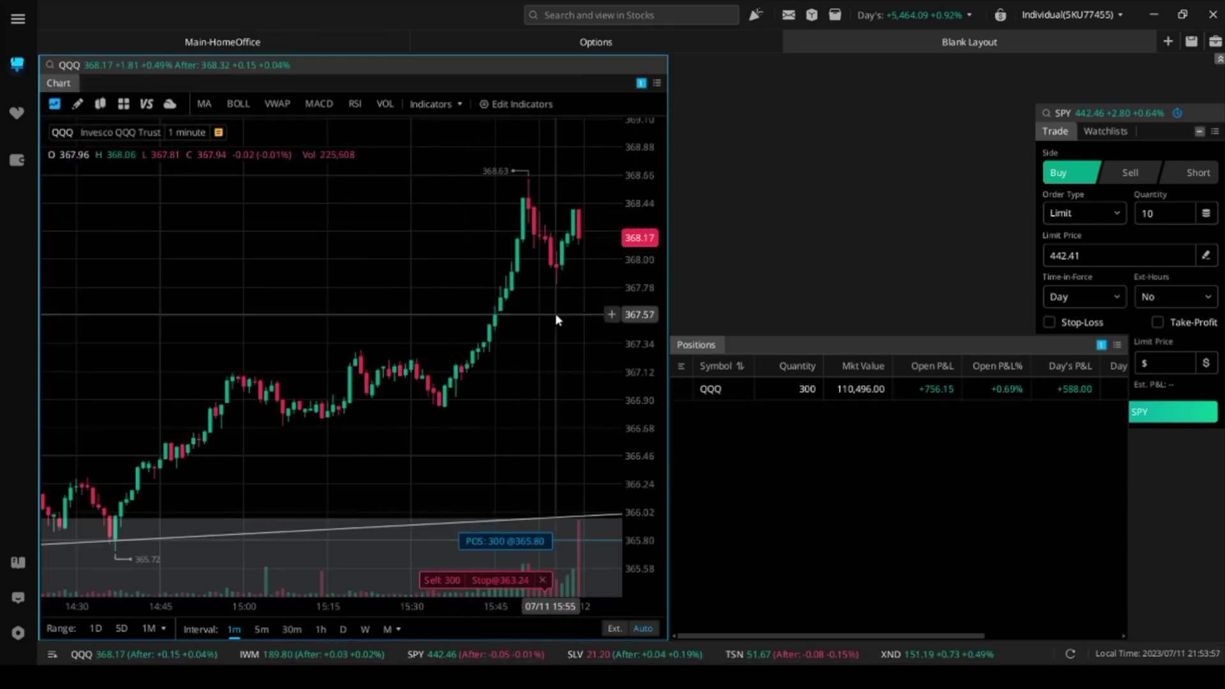
scroll(553, 329, down, 4)
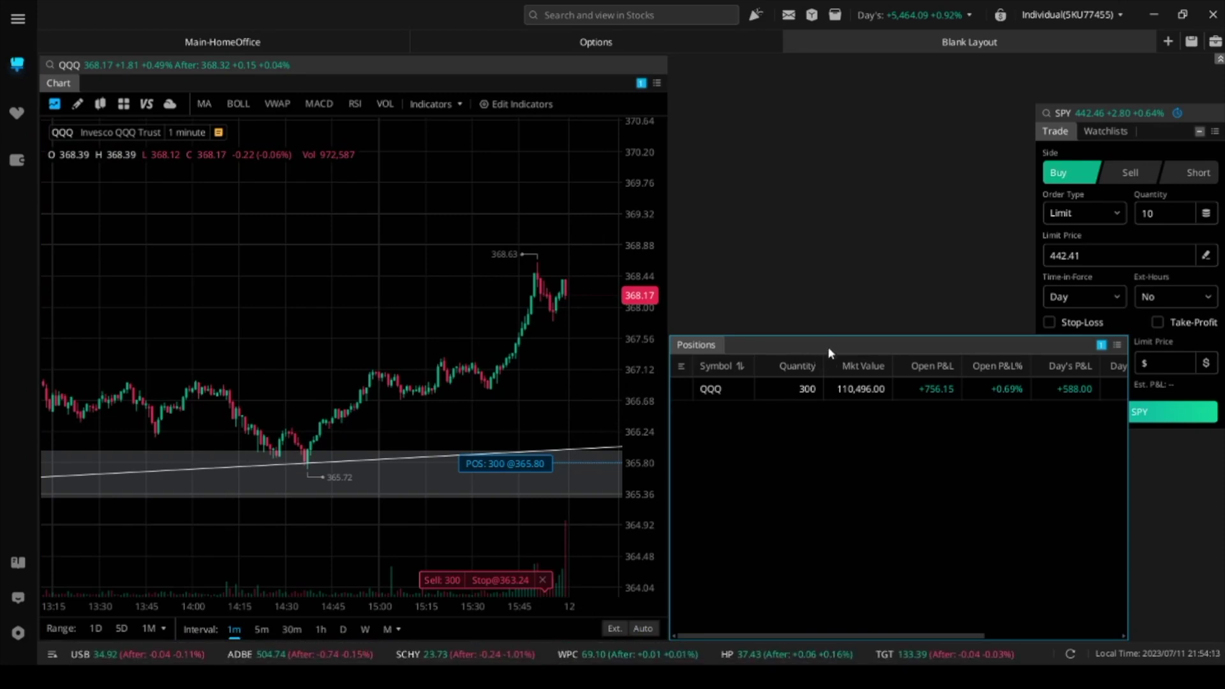
Link the Trade panel to group 1 and dock it at the top right
drag(1201, 131, 1103, 106)
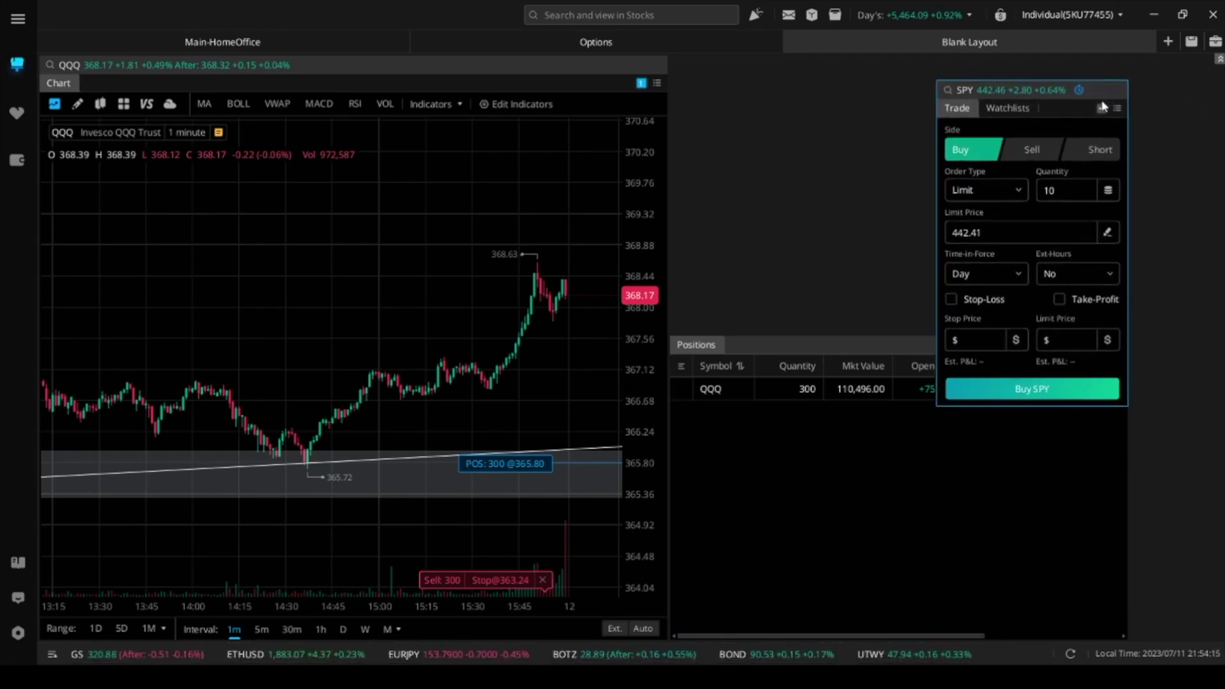
click(1102, 108)
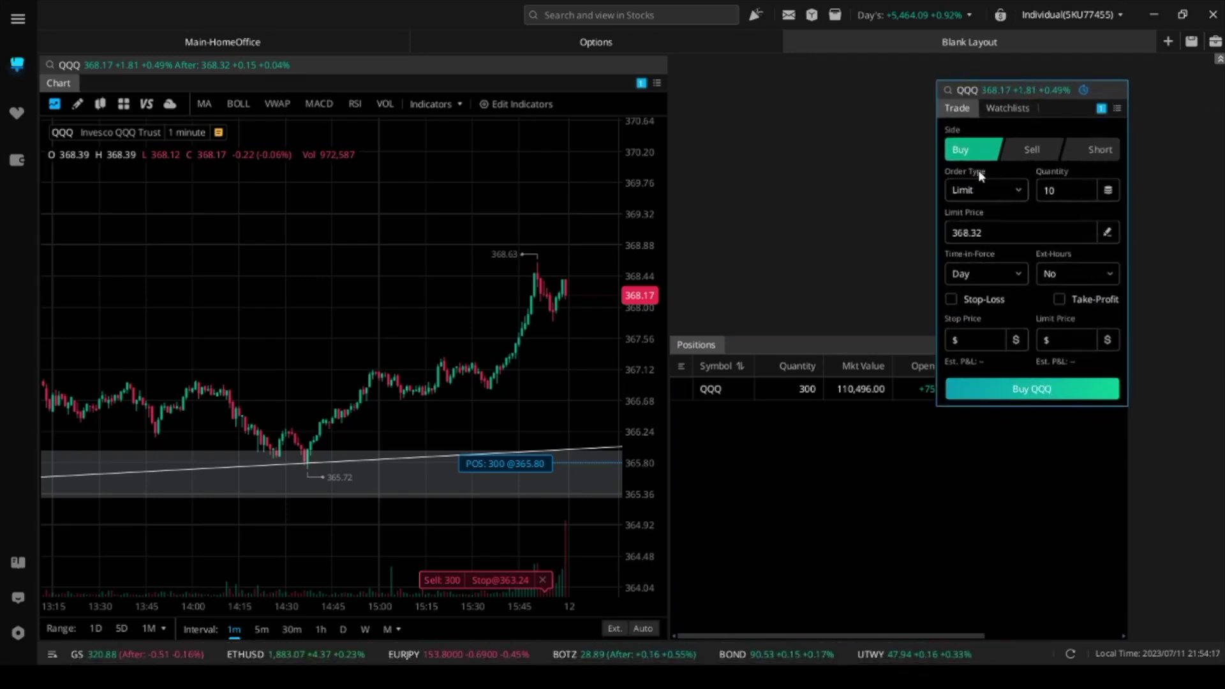
drag(1104, 104, 1203, 78)
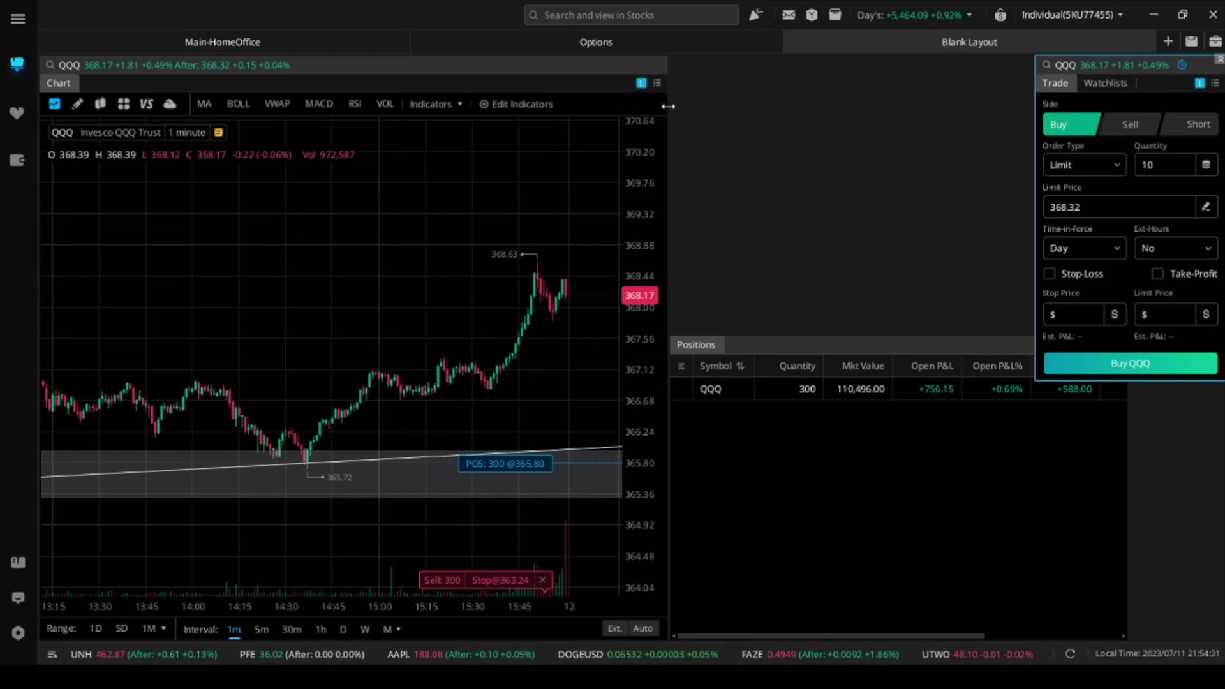
Shorten Positions below Trade, widen the QQQ chart to the panels, and pan to the latest candles
drag(786, 350, 870, 361)
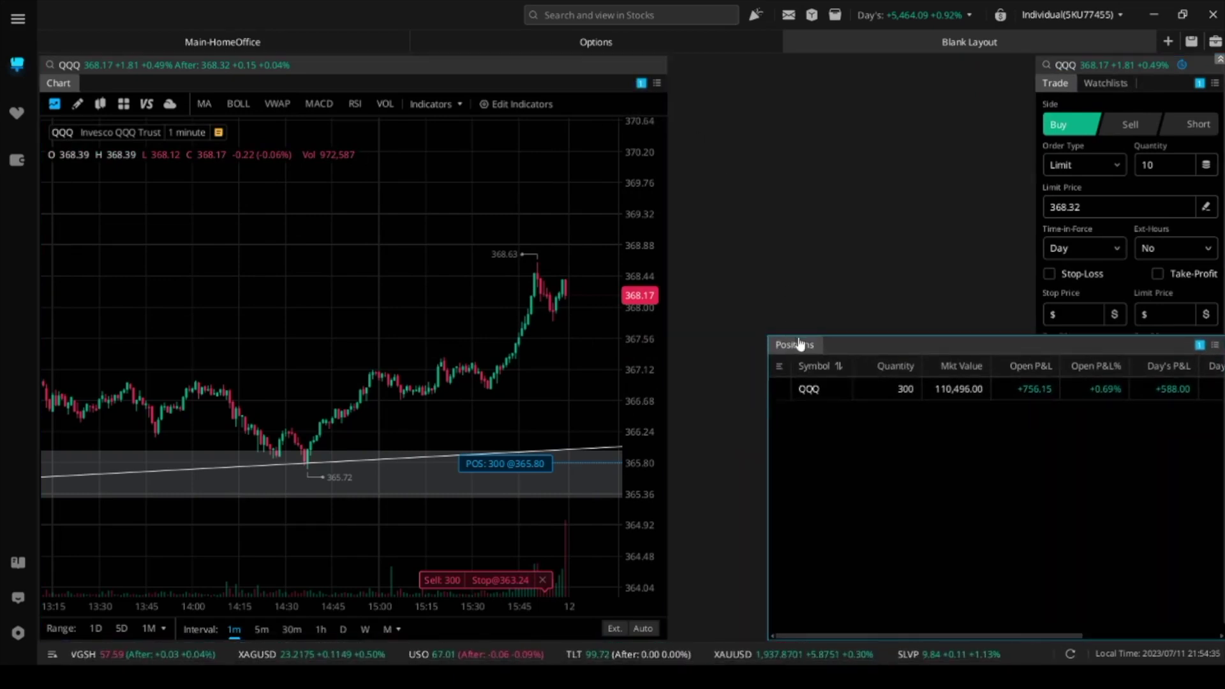
drag(763, 333, 1037, 547)
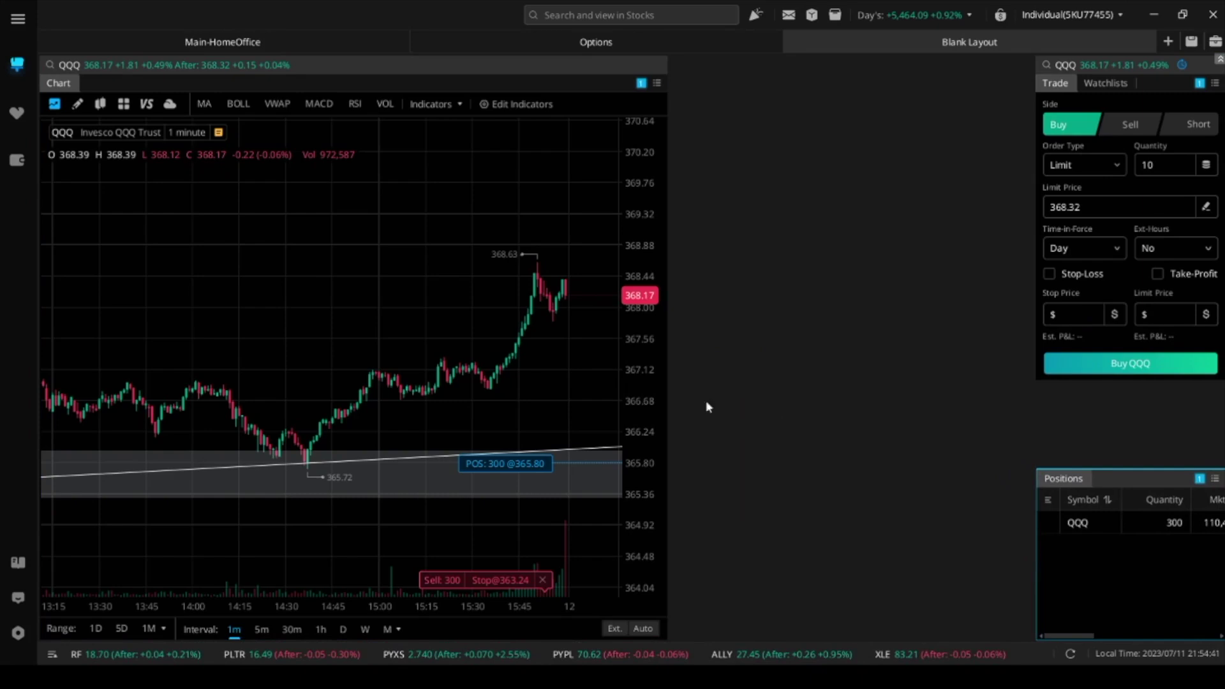
drag(667, 376, 1030, 399)
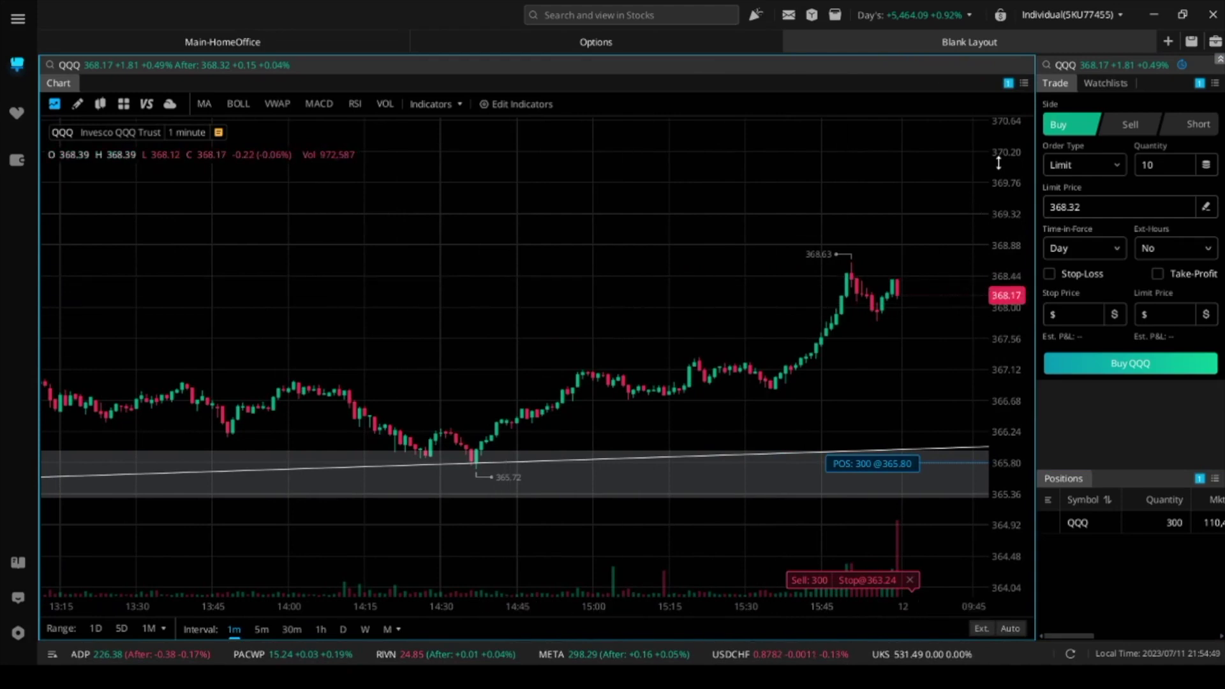
drag(1195, 65, 1197, 139)
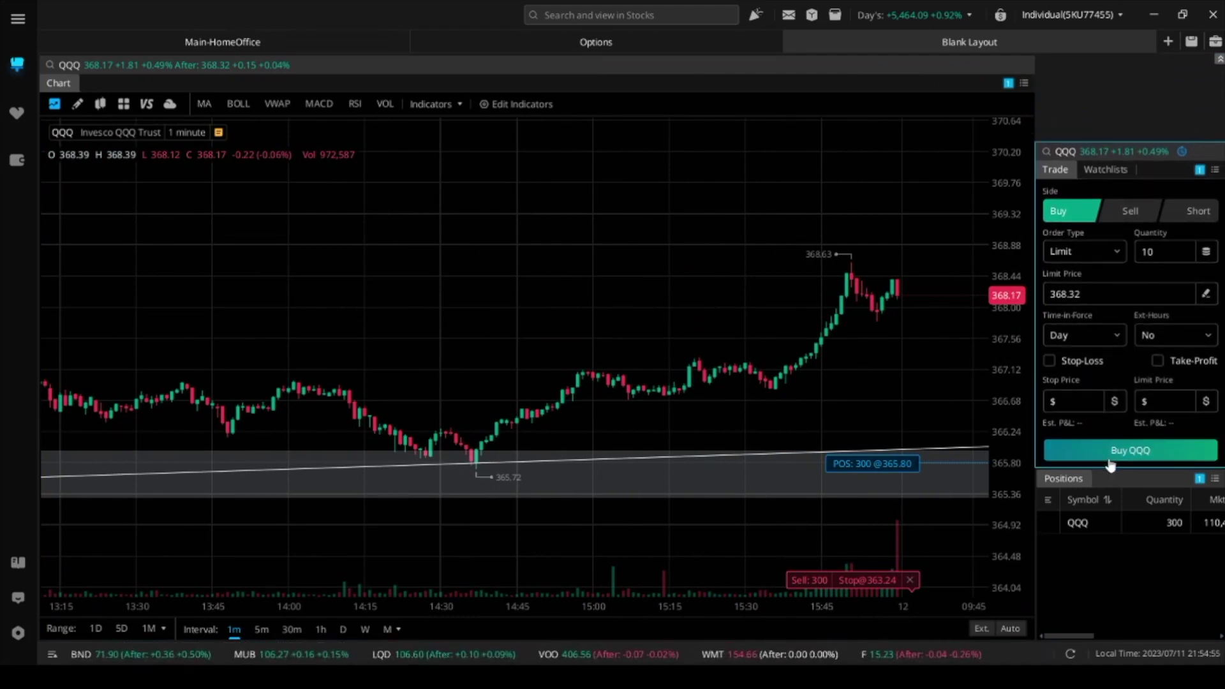
click(1144, 499)
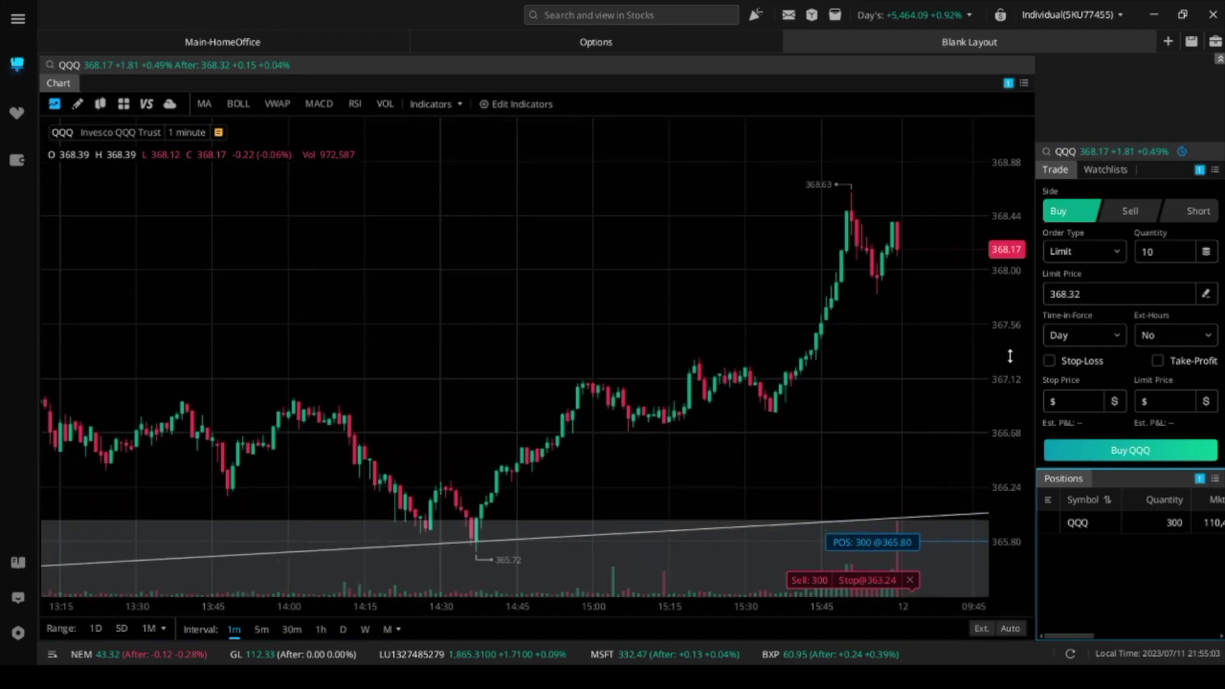
drag(886, 361, 839, 338)
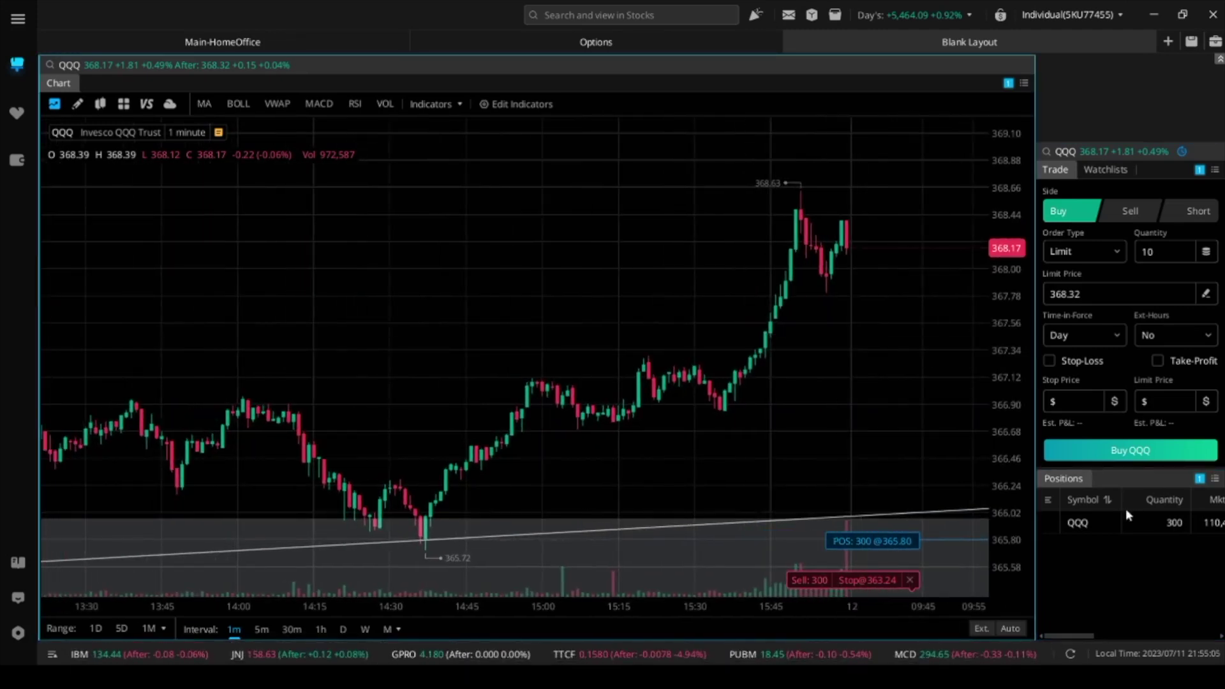
In Position Items, uncheck Quantity, Mkt Value, Open P&L%, Day's P&L, Day's P&L%, Last Price and Avg Price
right_click(1151, 499)
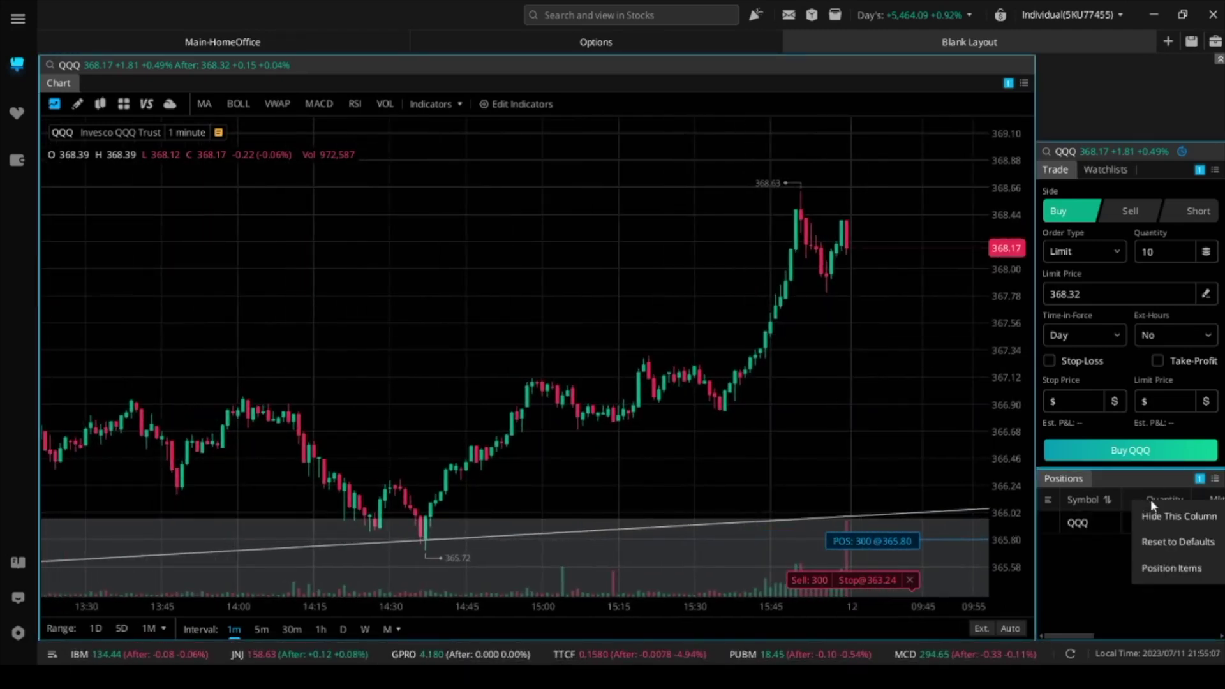
click(1165, 576)
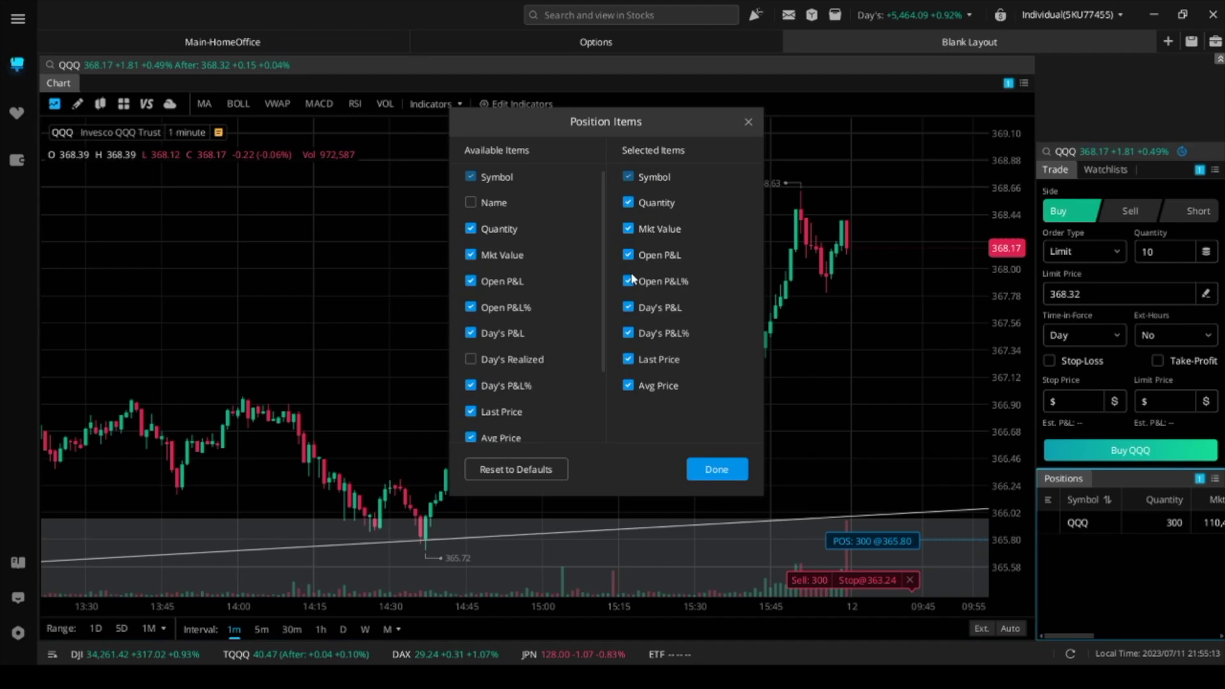
click(627, 203)
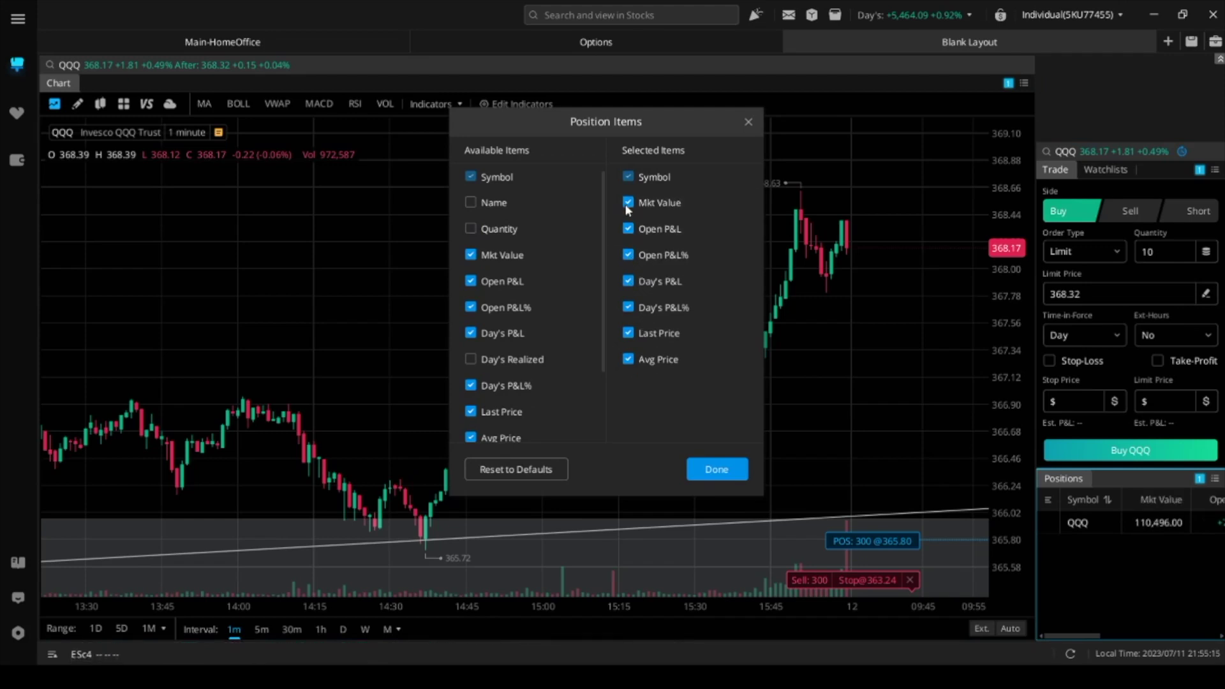
click(628, 203)
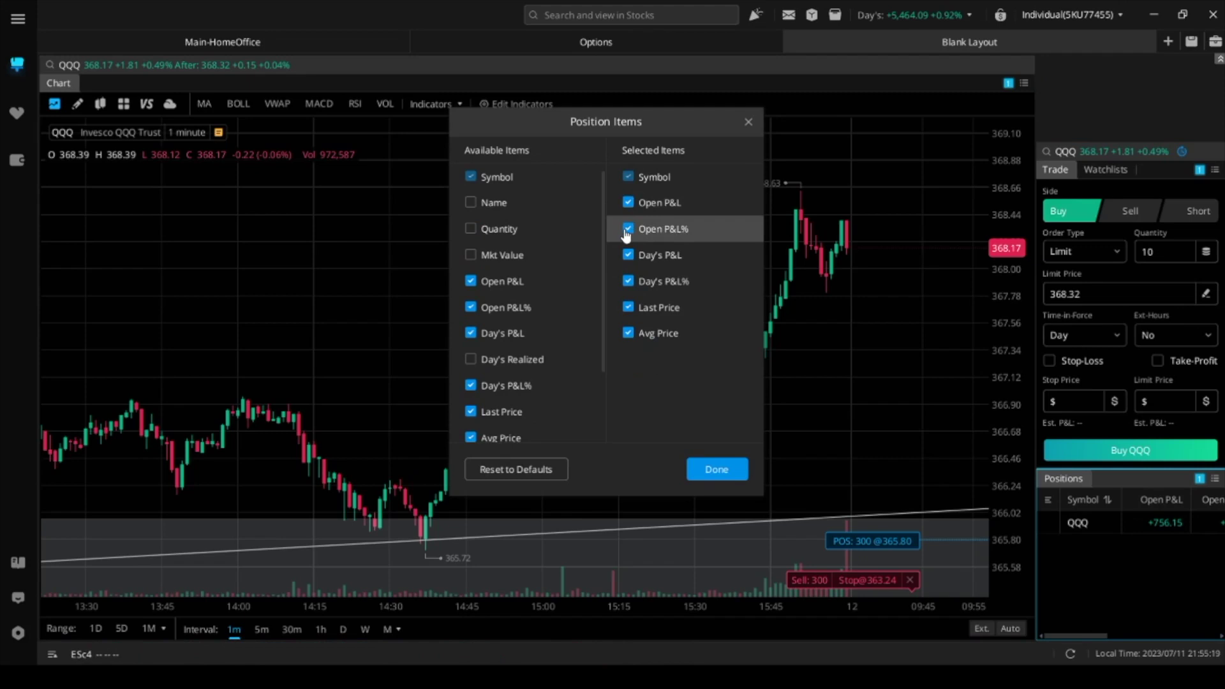
click(628, 230)
click(627, 230)
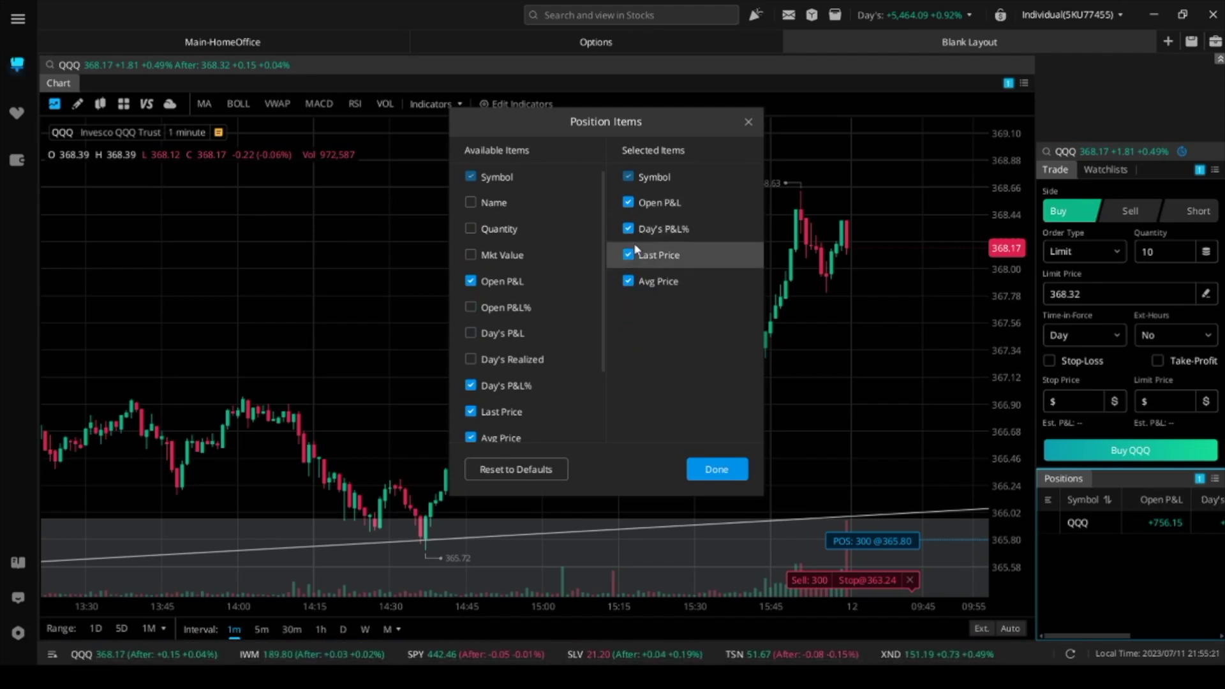
click(628, 229)
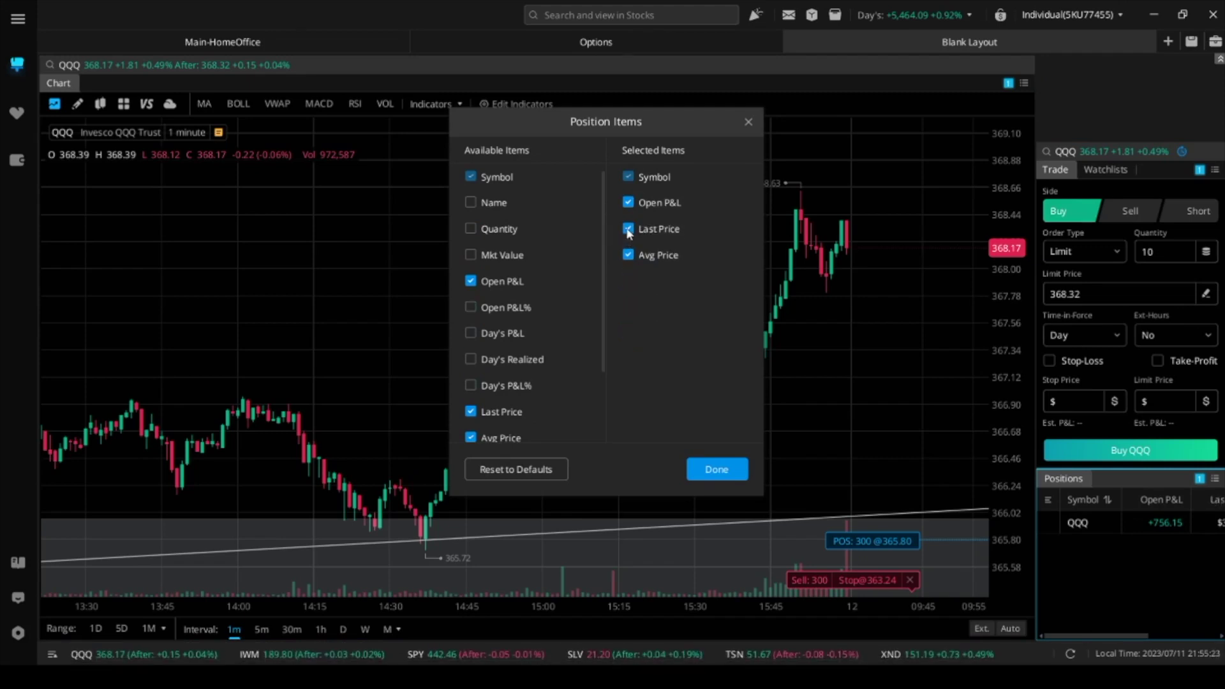
click(628, 230)
click(628, 229)
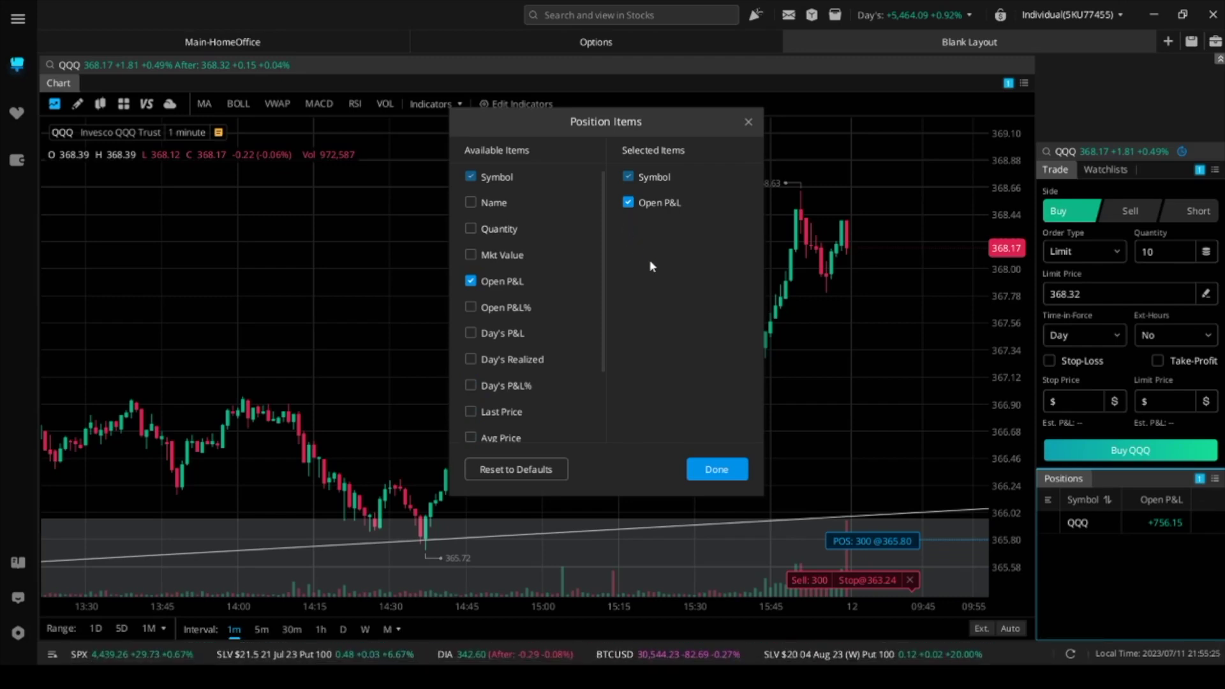
Add the Day's Realized column, confirm with Done, and widen the Symbol column
click(470, 362)
click(716, 469)
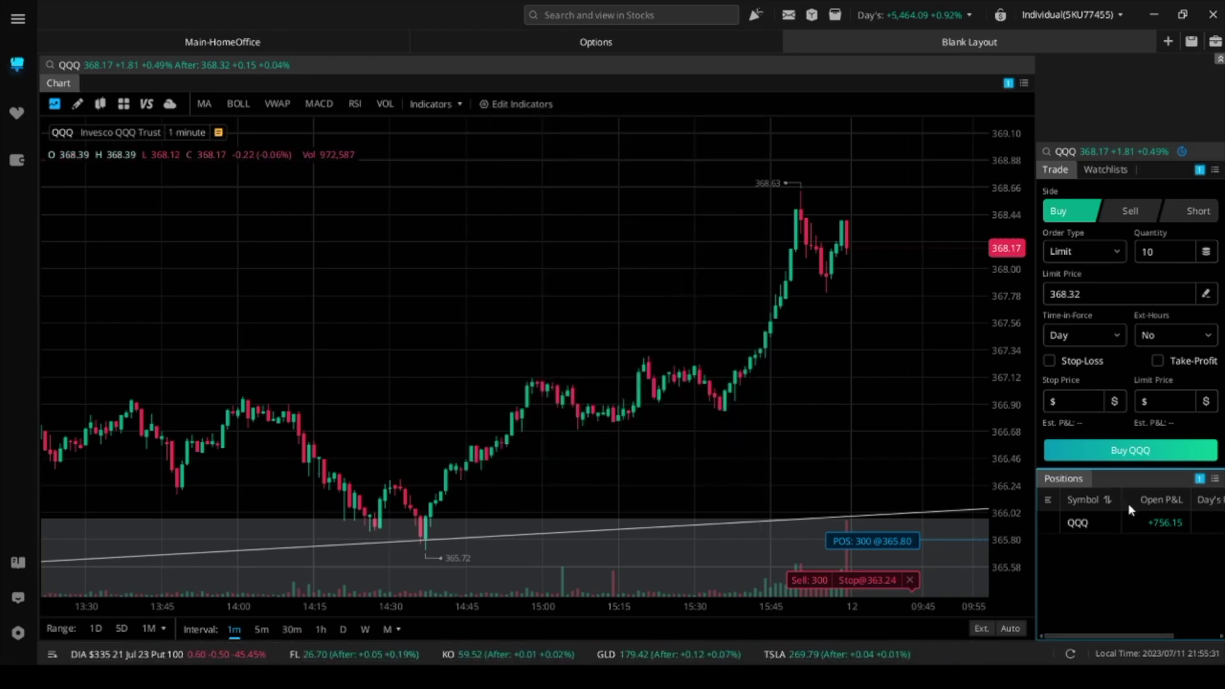
drag(1121, 504, 1125, 504)
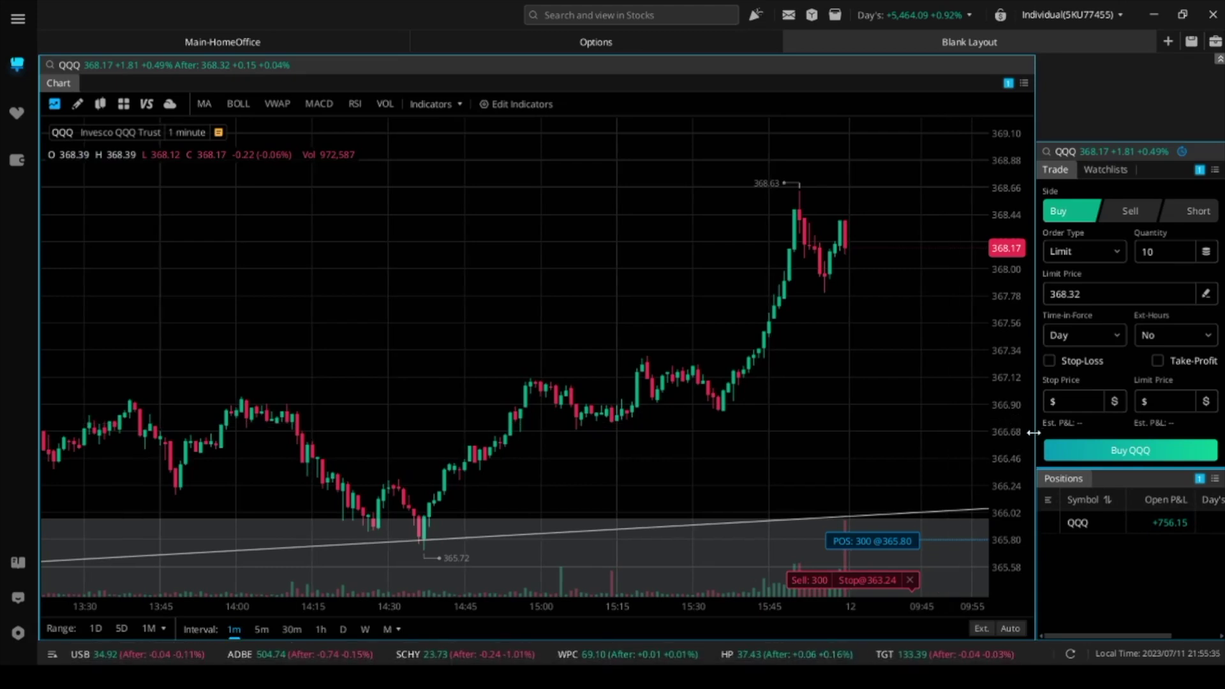
Widen the Positions and Trade panels leftward to the chart edge and narrow Open P&L slightly
drag(1034, 430, 989, 430)
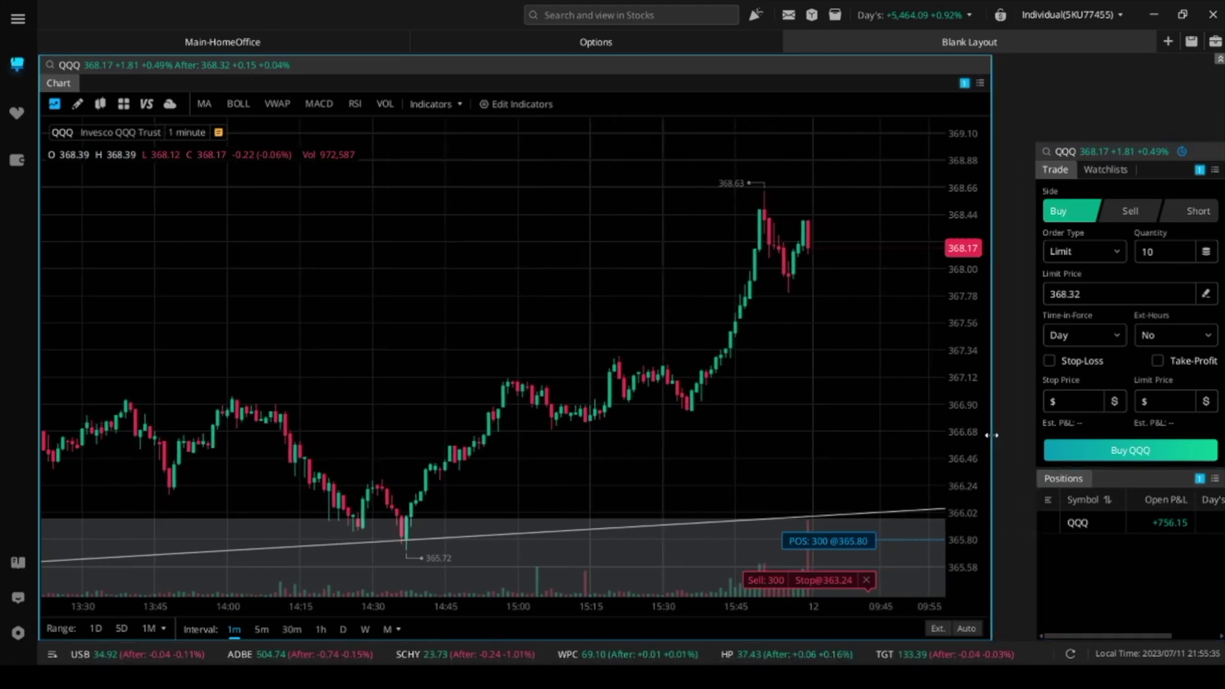
click(1034, 488)
drag(1034, 488, 991, 488)
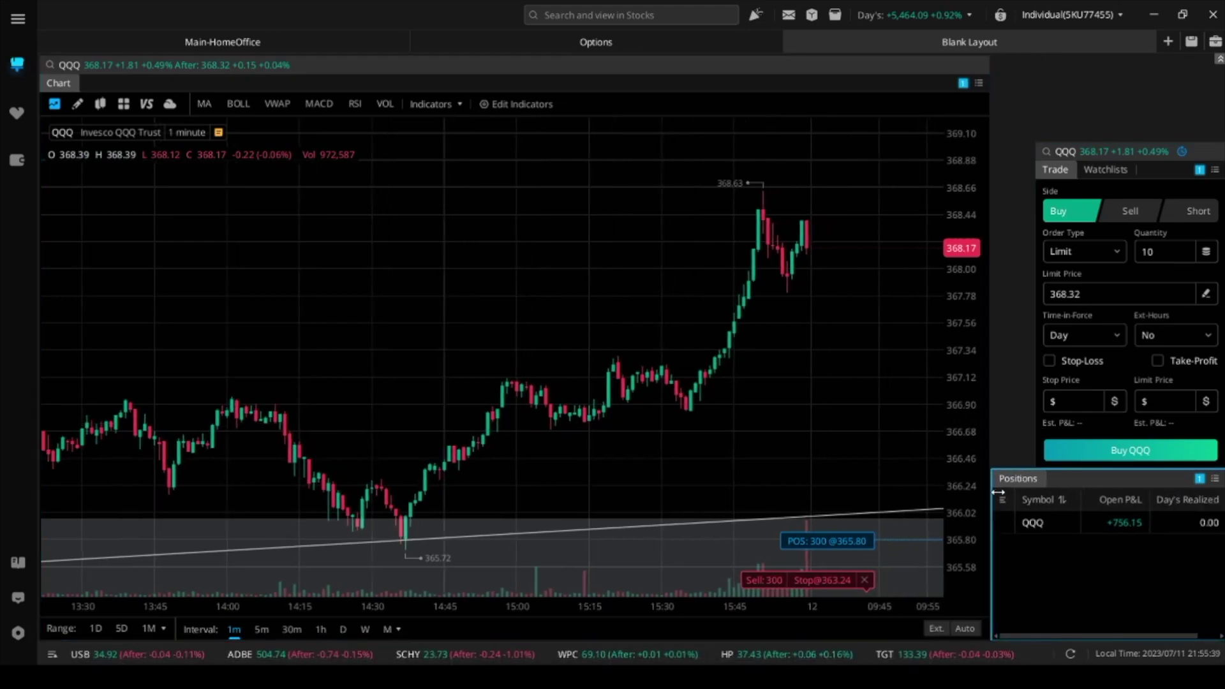
drag(1152, 499, 1150, 503)
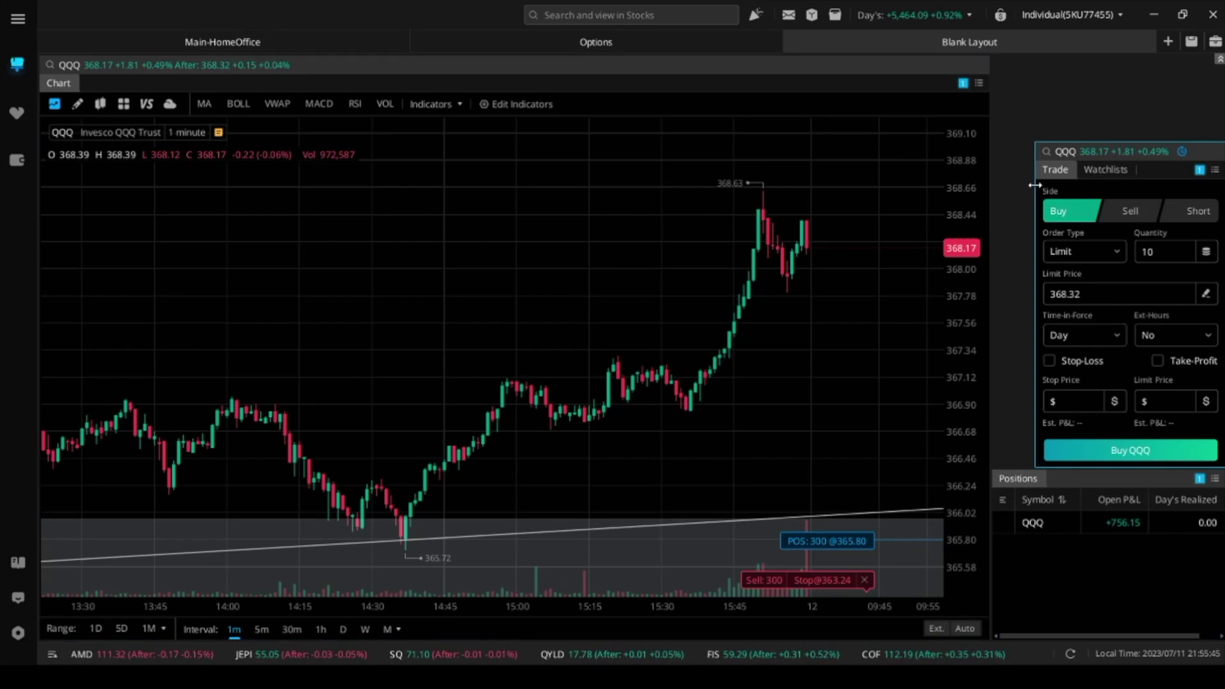
drag(1035, 191, 997, 194)
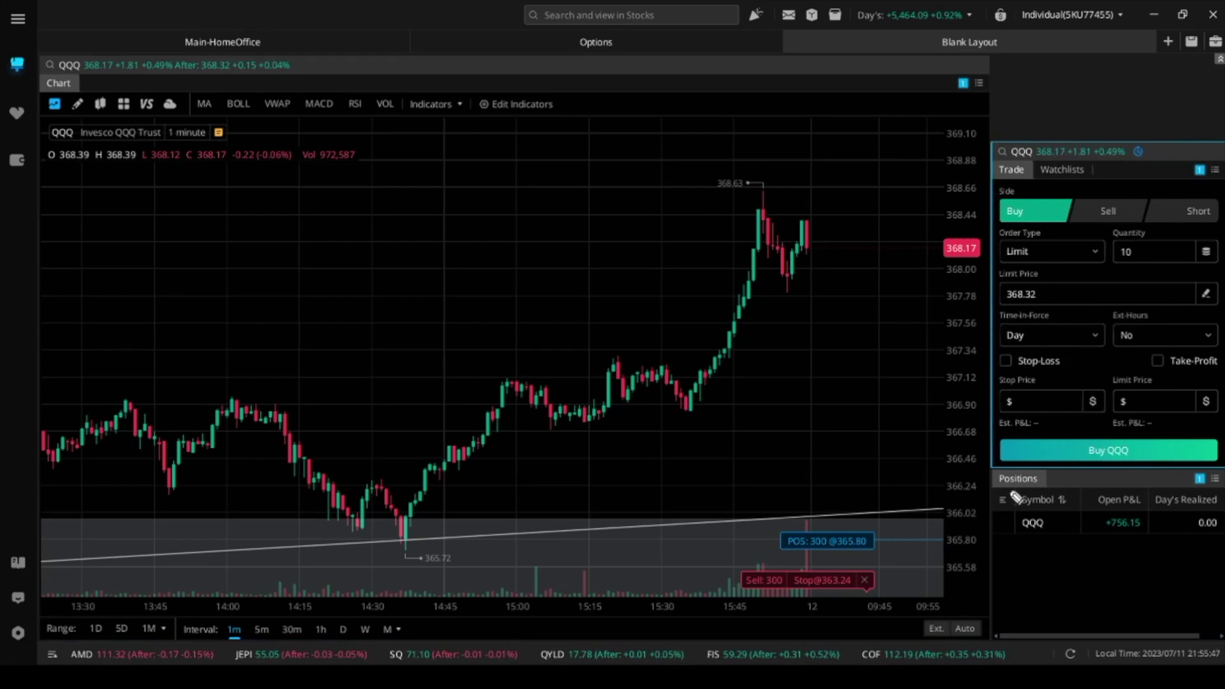
Make further small edge and column adjustments to the Positions panel
mouse_move(1060, 510)
mouse_down()
mouse_move(1009, 539)
mouse_move(1075, 541)
mouse_move(1056, 520)
mouse_up()
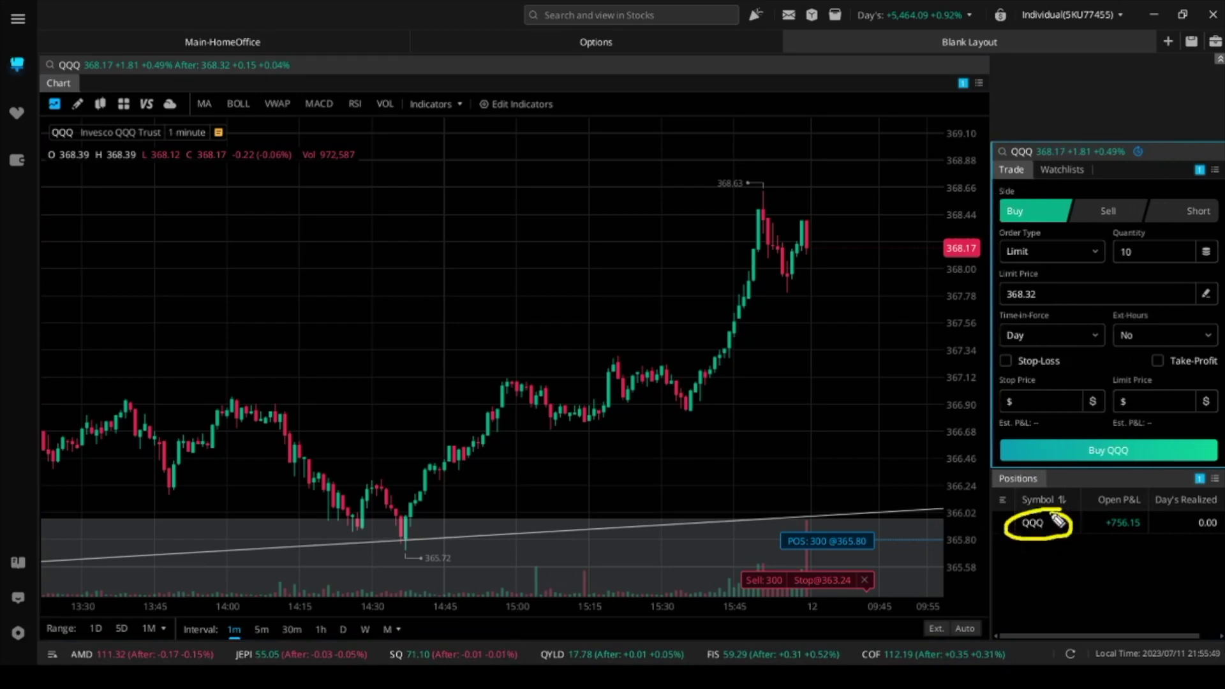
drag(102, 122, 96, 121)
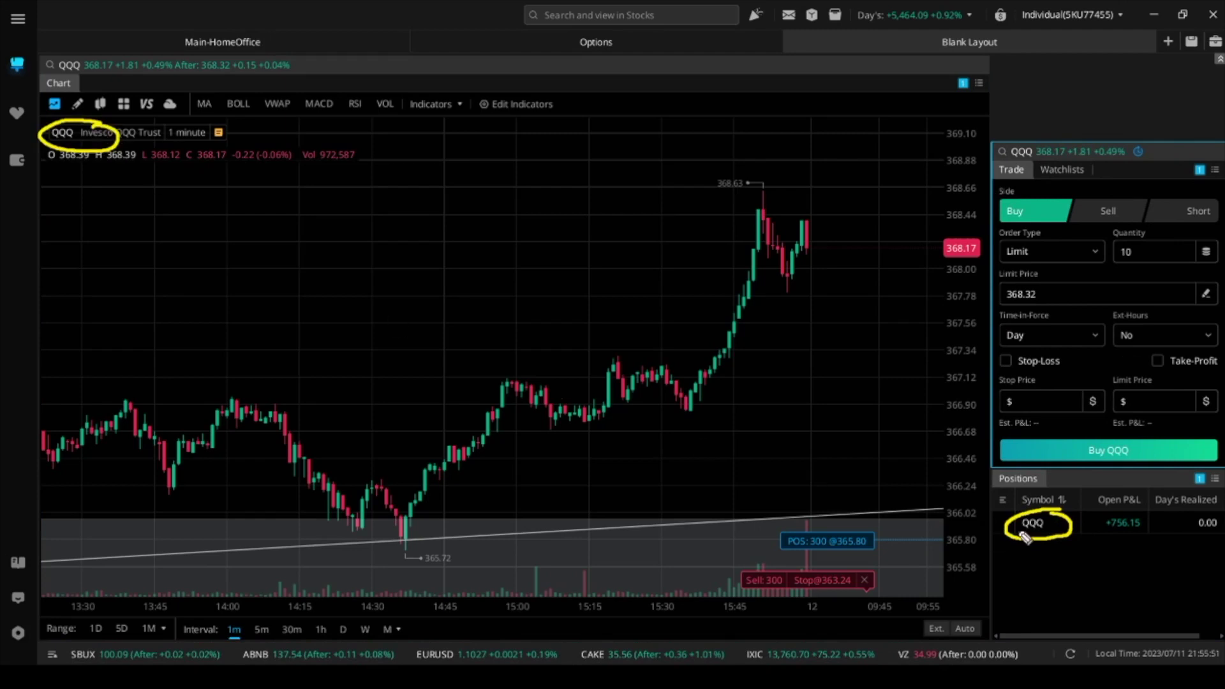
mouse_move(1150, 516)
mouse_down()
mouse_move(1092, 520)
mouse_move(1141, 547)
mouse_move(1152, 516)
mouse_up()
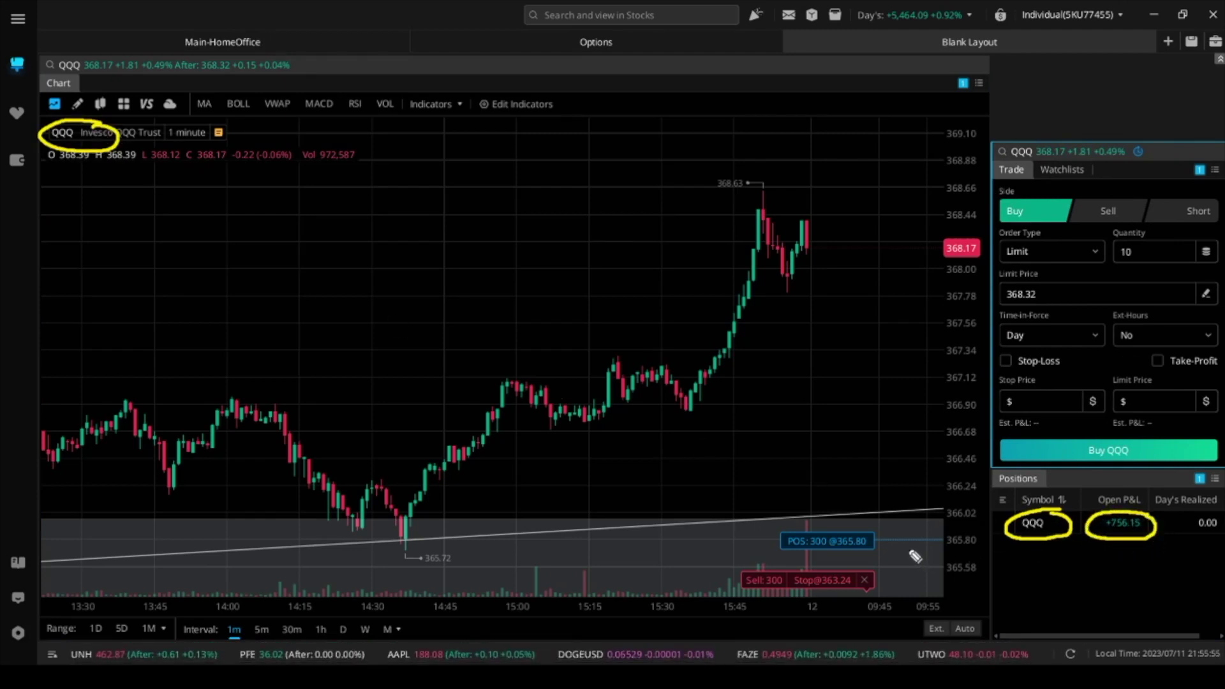
mouse_move(1207, 648)
mouse_down()
mouse_move(1175, 661)
mouse_move(1220, 658)
mouse_up()
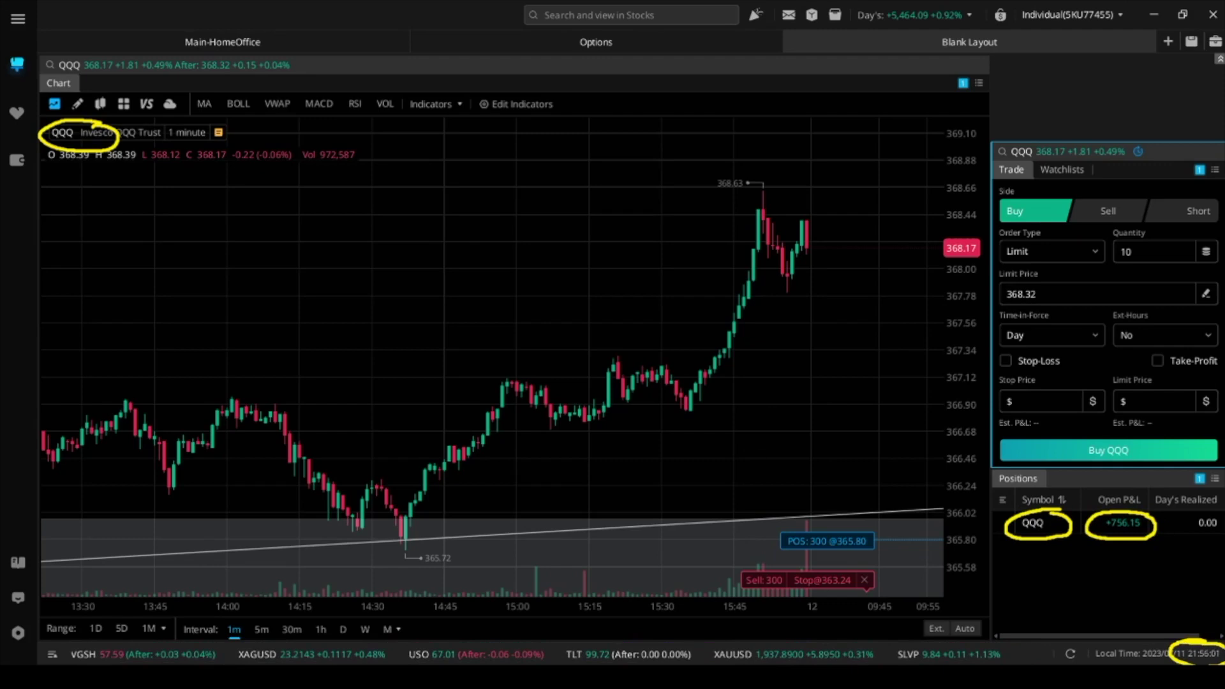
key(Escape)
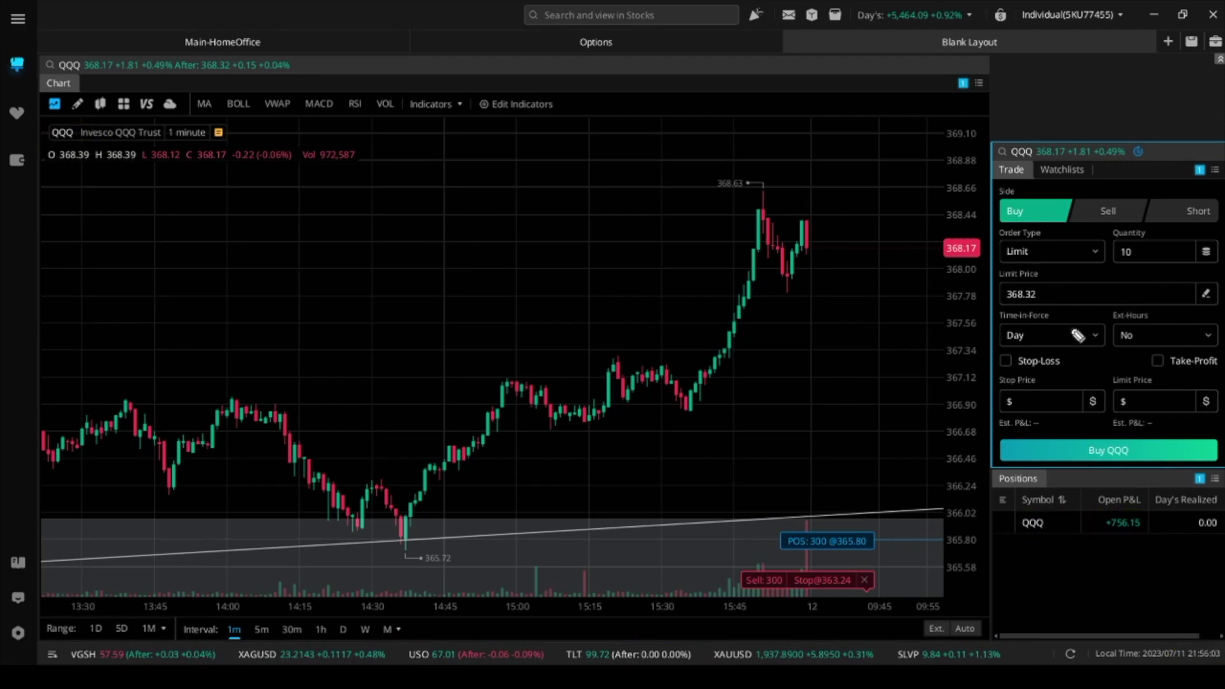
mouse_move(1215, 496)
mouse_down()
mouse_move(1170, 495)
mouse_move(1155, 535)
mouse_move(1216, 541)
mouse_move(1222, 517)
mouse_up()
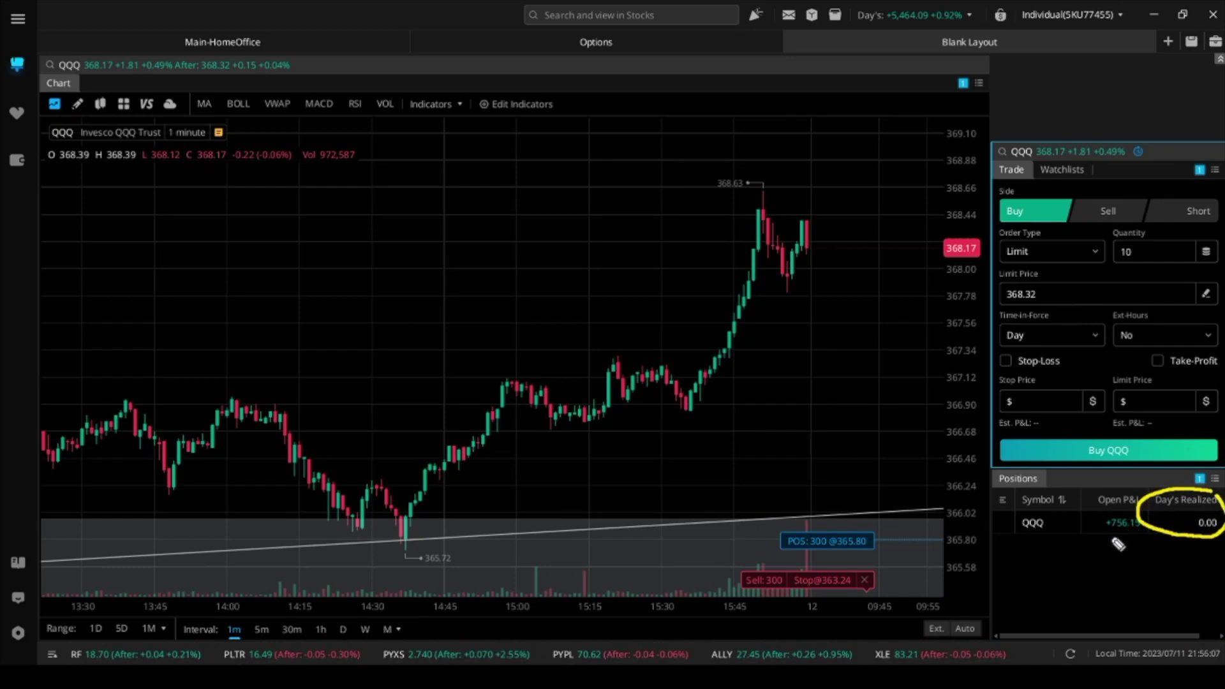
drag(1110, 539, 1142, 529)
drag(1150, 568, 1185, 552)
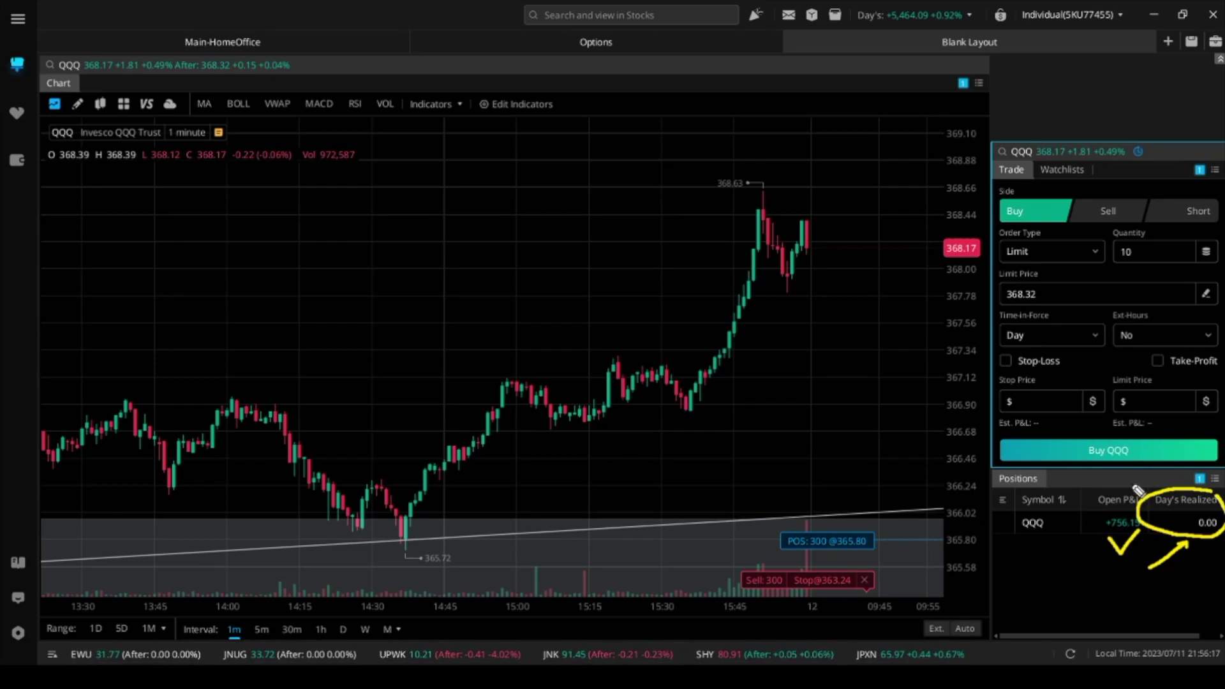
key(Escape)
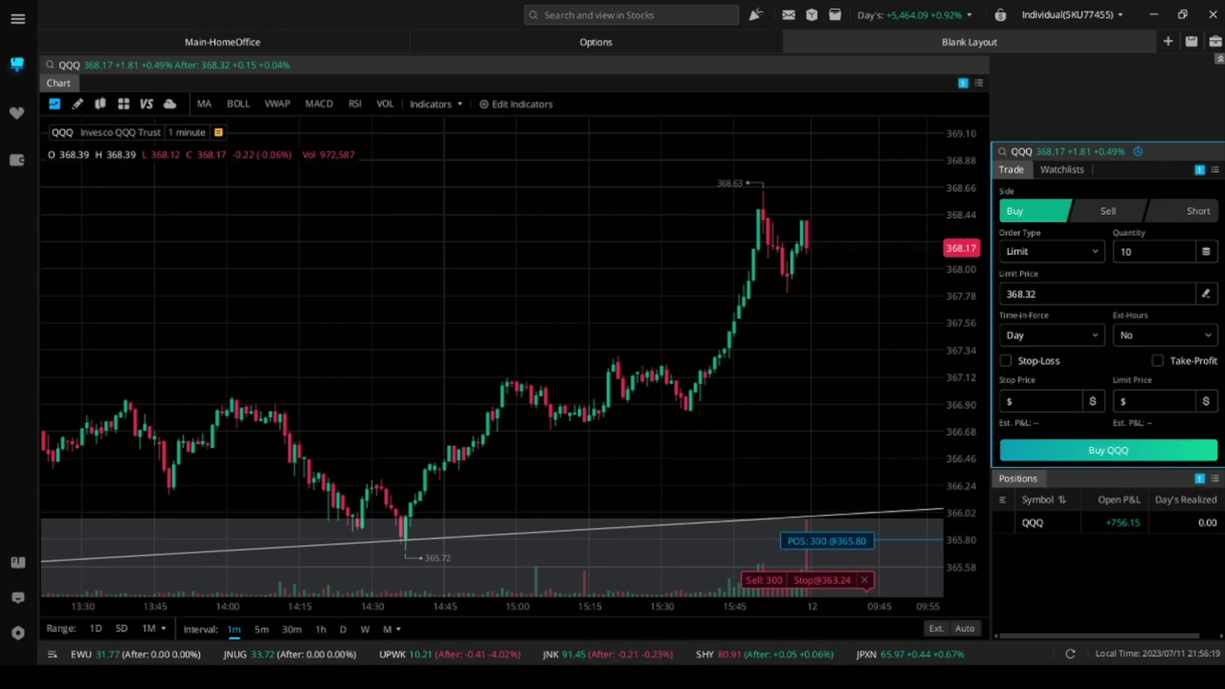
Add a Quote widget from the Quote tab and group-link it so it follows QQQ
click(1214, 44)
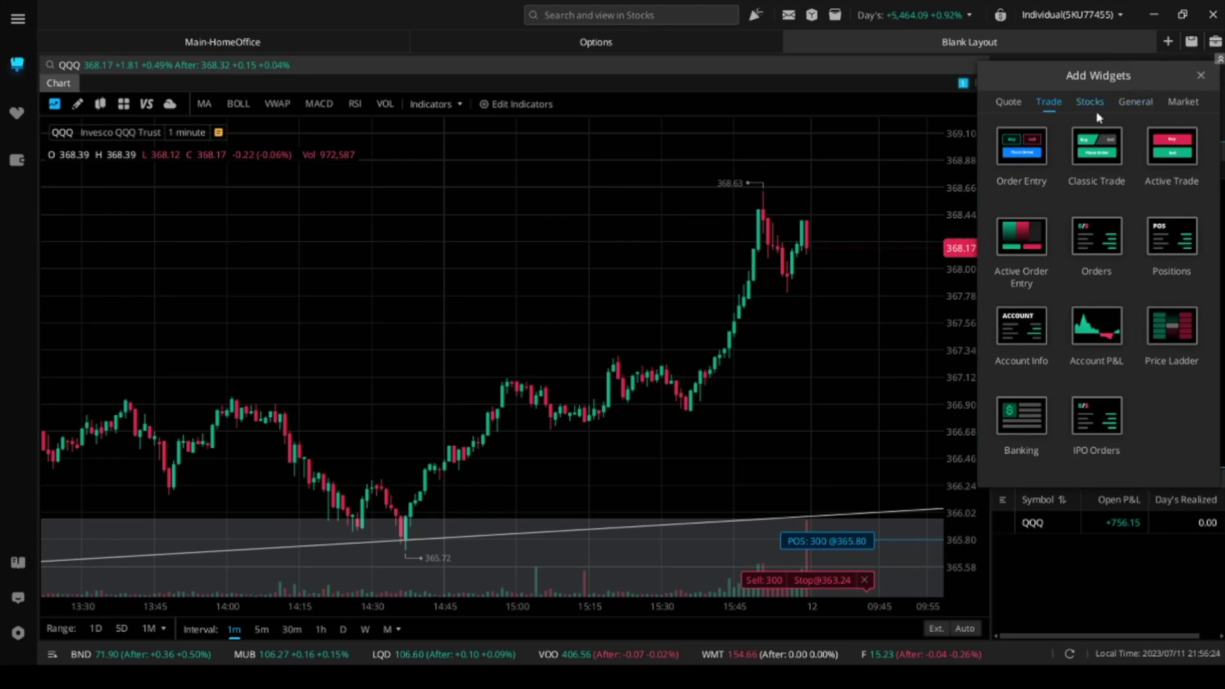
click(1008, 102)
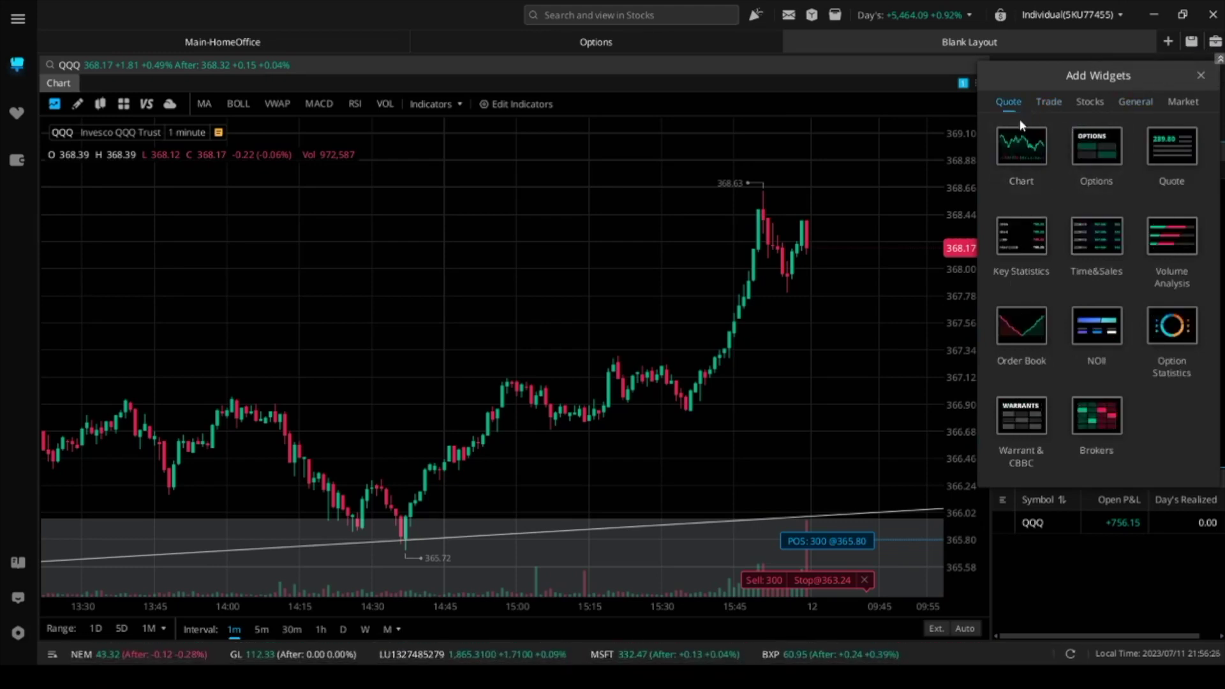
click(1170, 164)
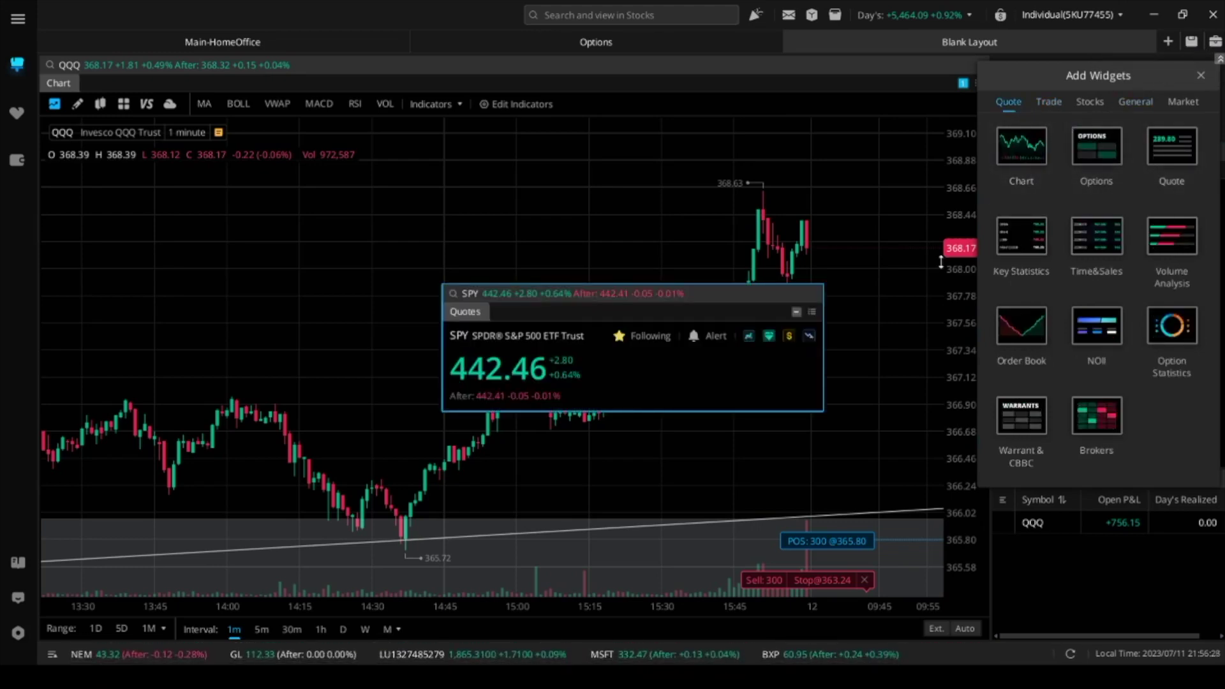
click(1201, 76)
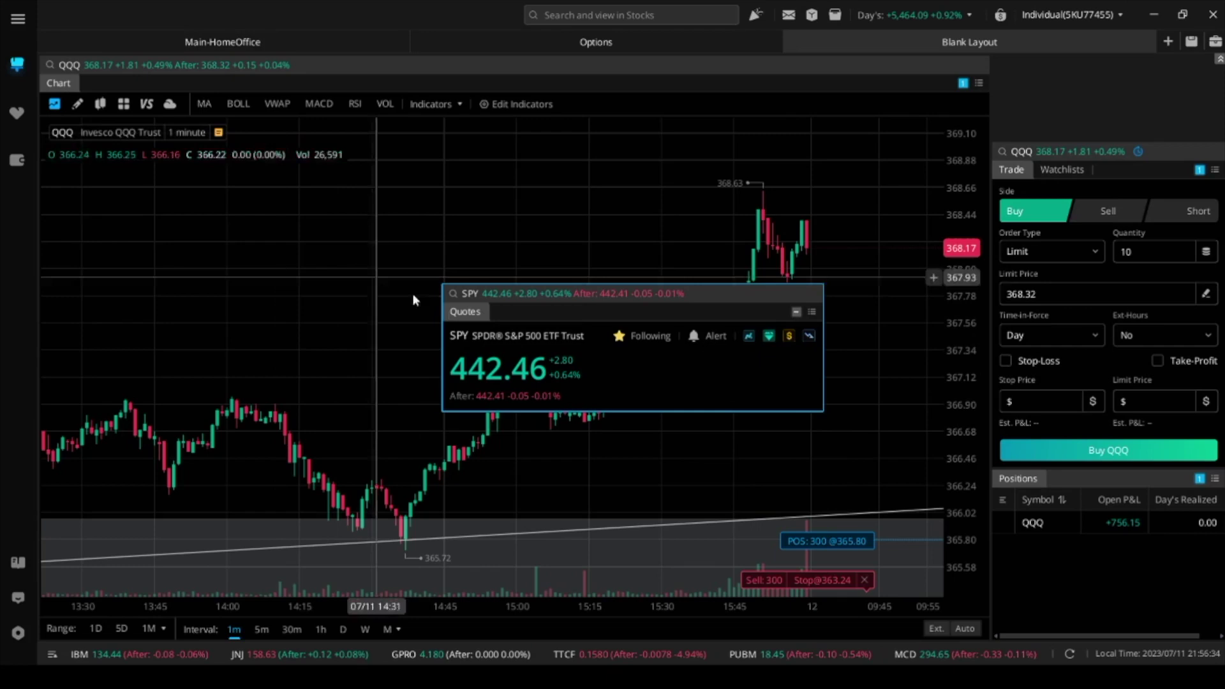
click(796, 312)
click(862, 393)
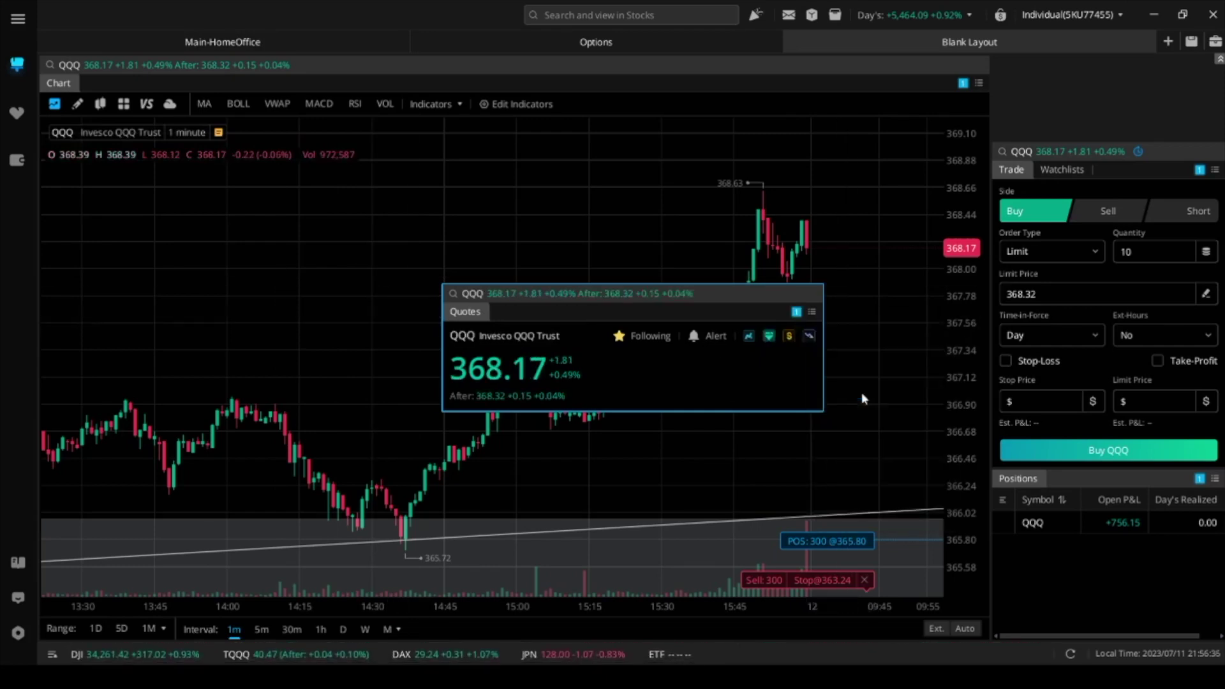
Dock the Quote widget top-right and shrink it to fit above the Trade panel
drag(741, 307, 1136, 80)
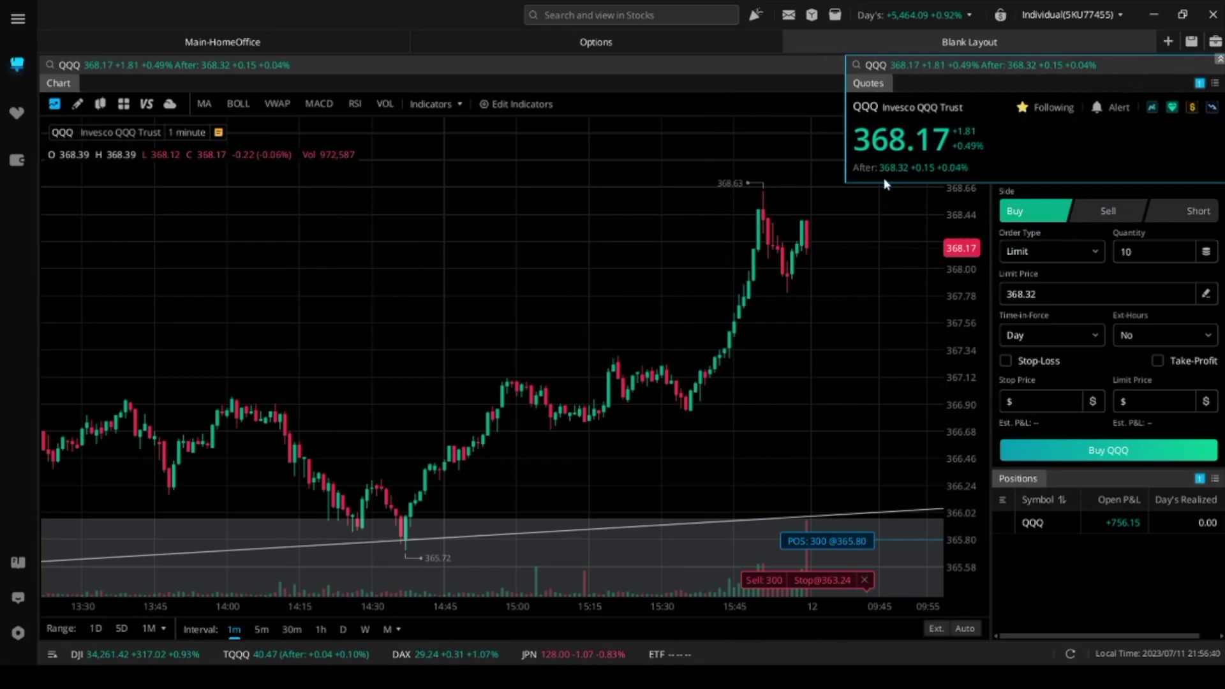
drag(847, 184, 993, 151)
click(809, 139)
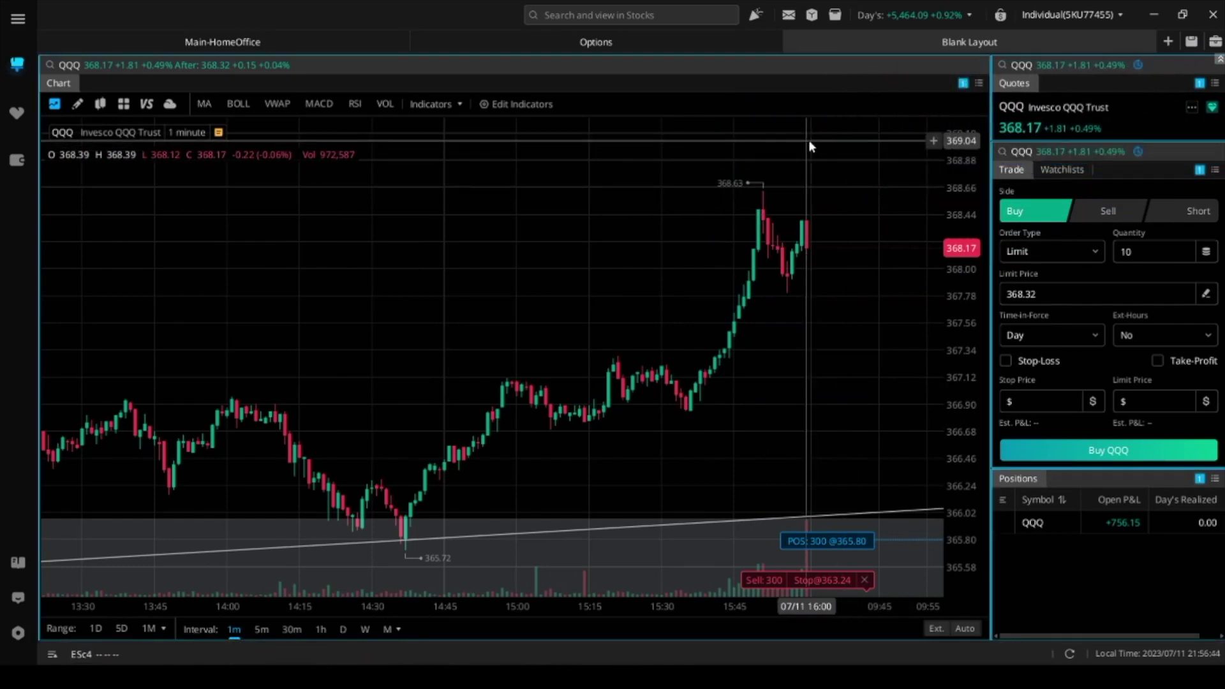
In Chart Settings, include extended-hours data with a black extended-hours background and apply
right_click(547, 243)
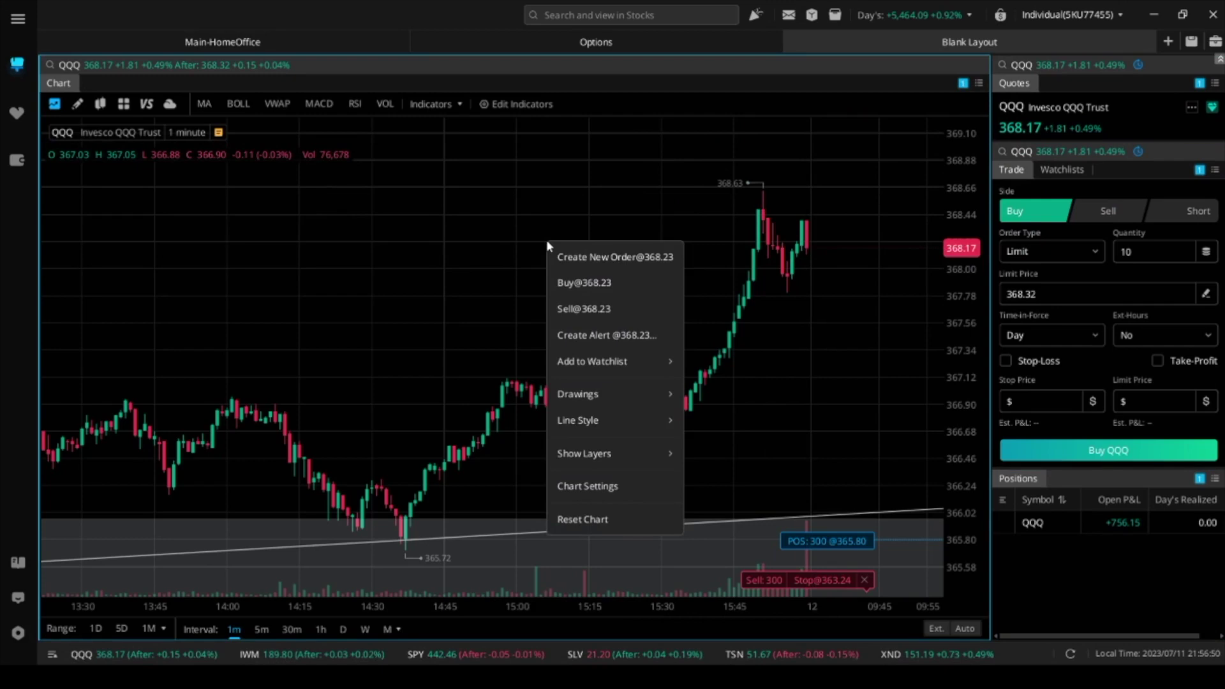
click(605, 490)
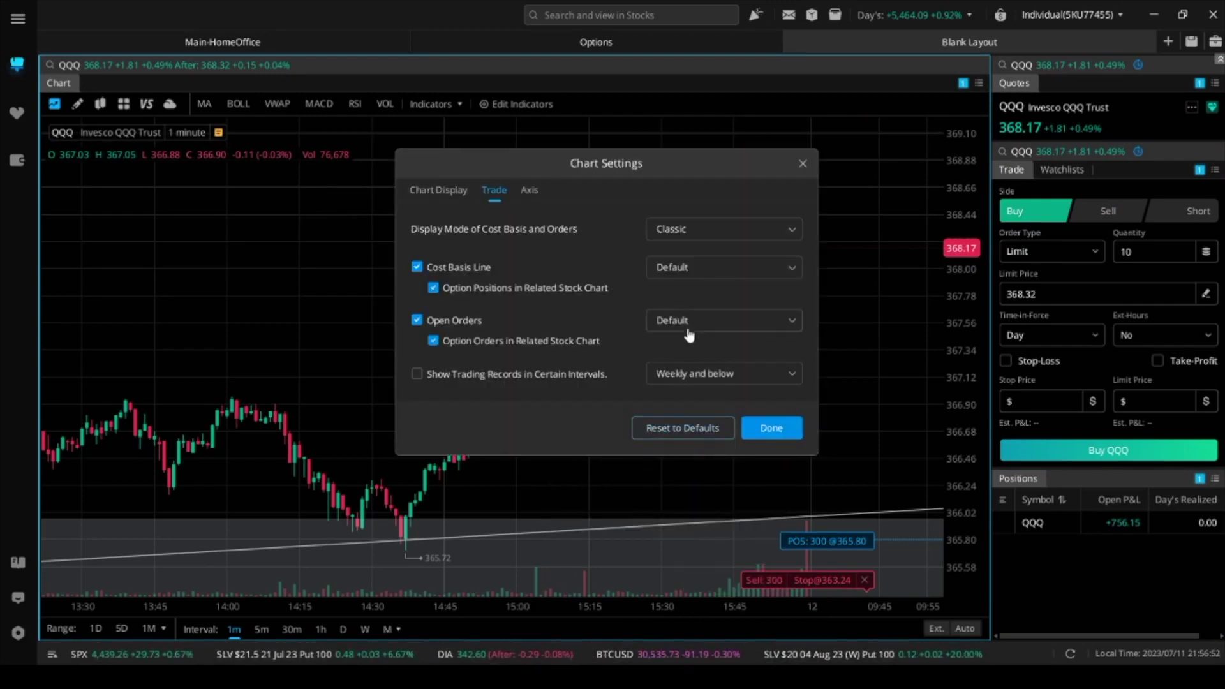
click(445, 190)
scroll(560, 350, down, 2)
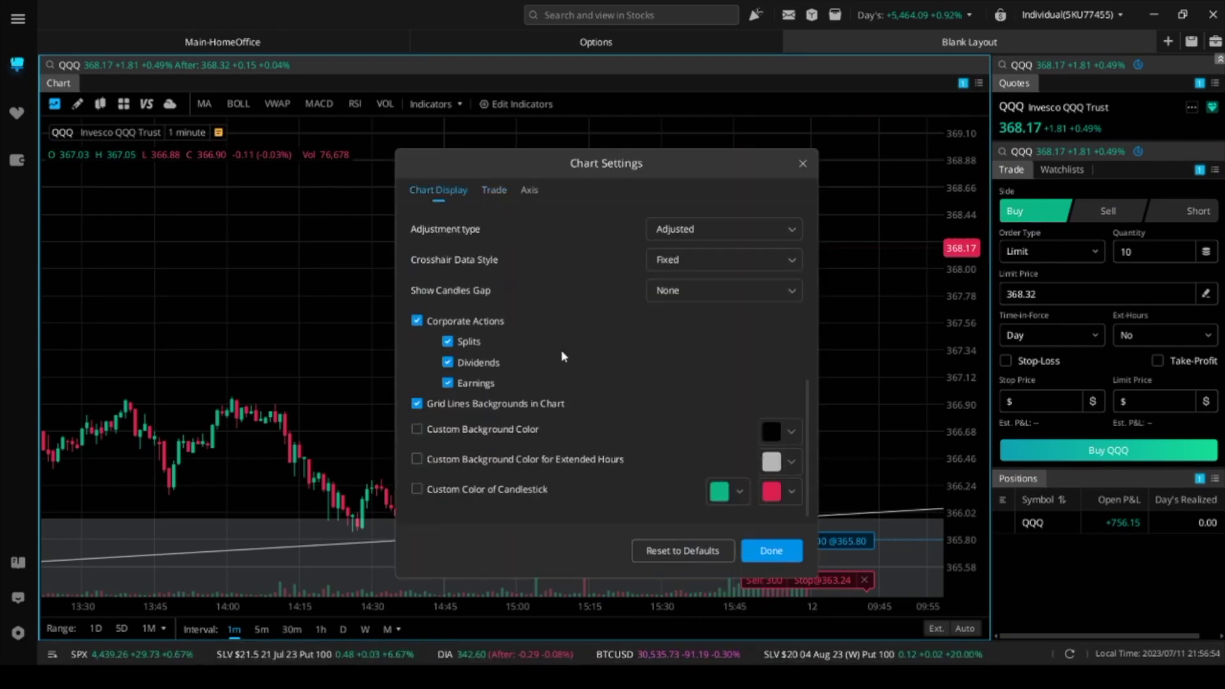
scroll(565, 351, up, 2)
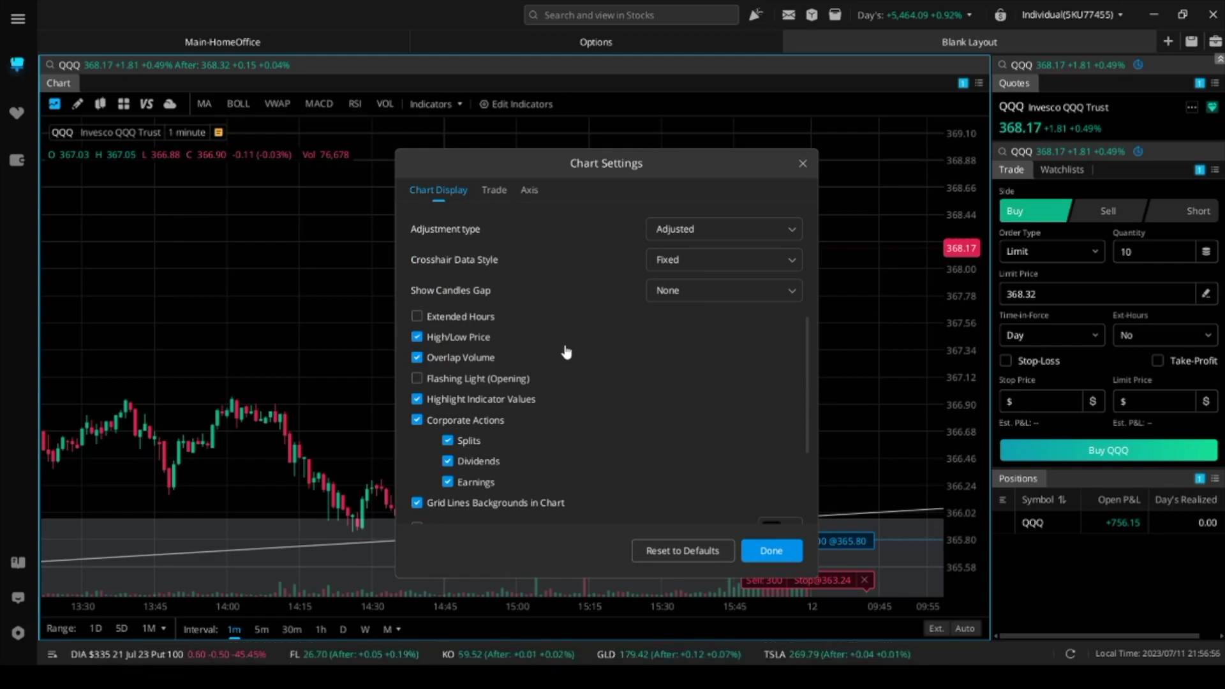
click(418, 317)
scroll(539, 347, down, 3)
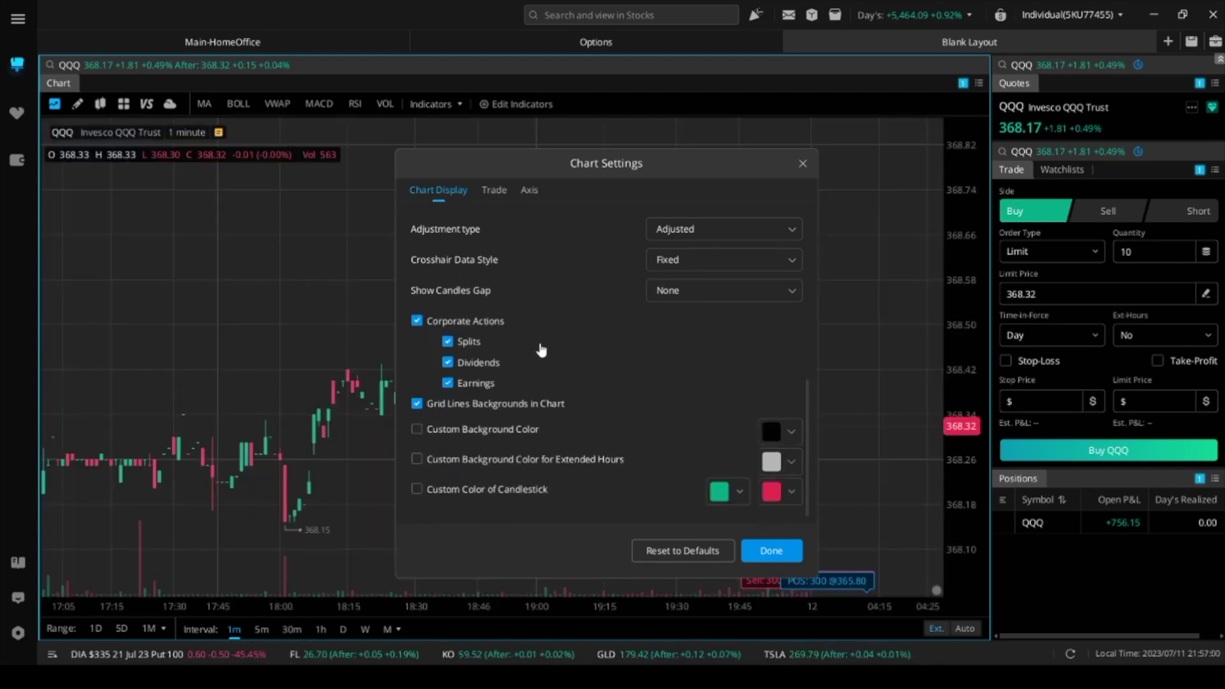
click(771, 460)
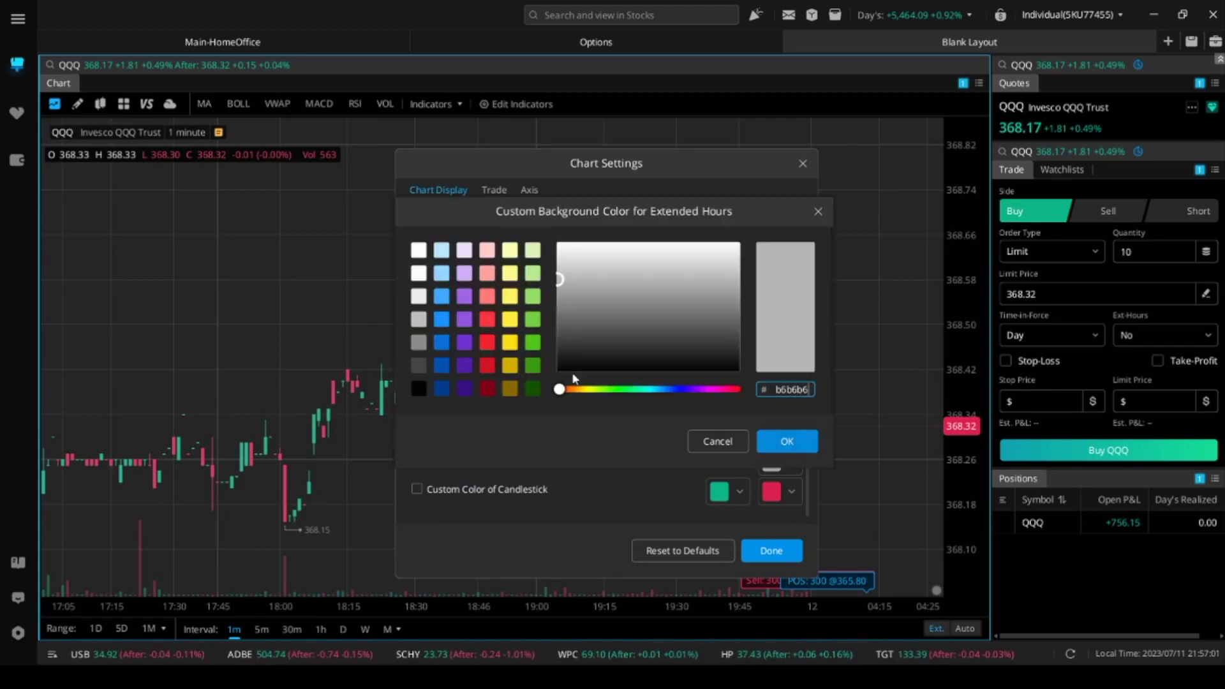
click(418, 388)
click(786, 441)
click(782, 459)
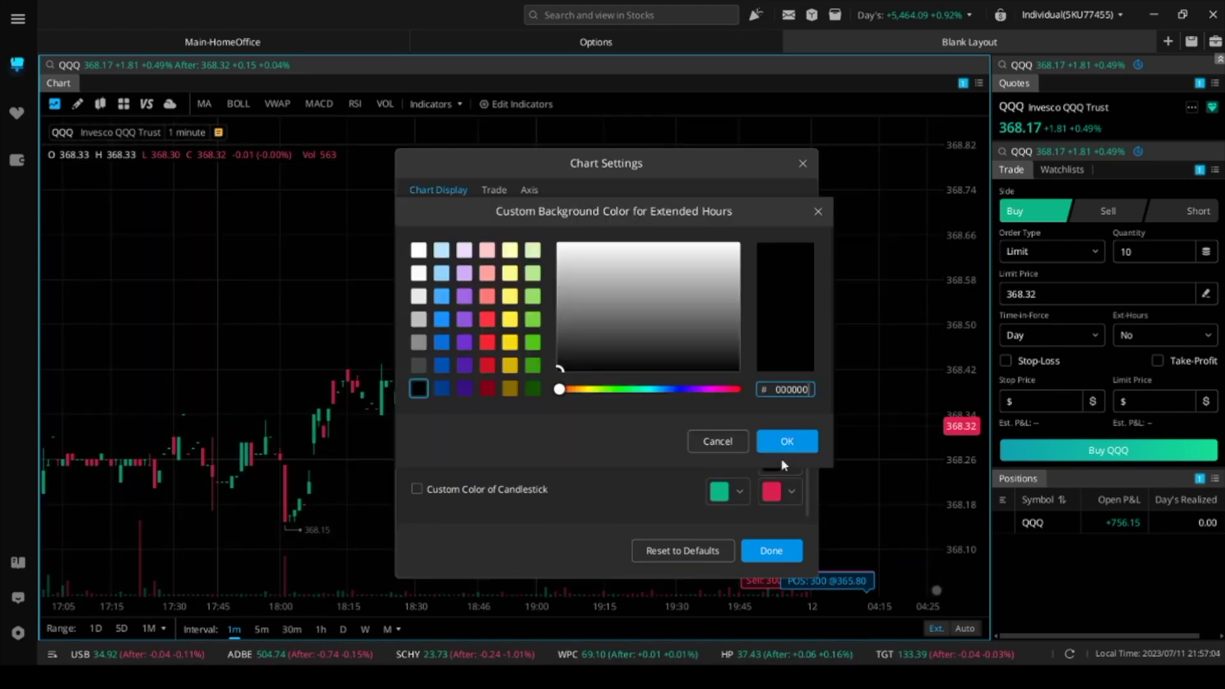
click(413, 388)
click(787, 441)
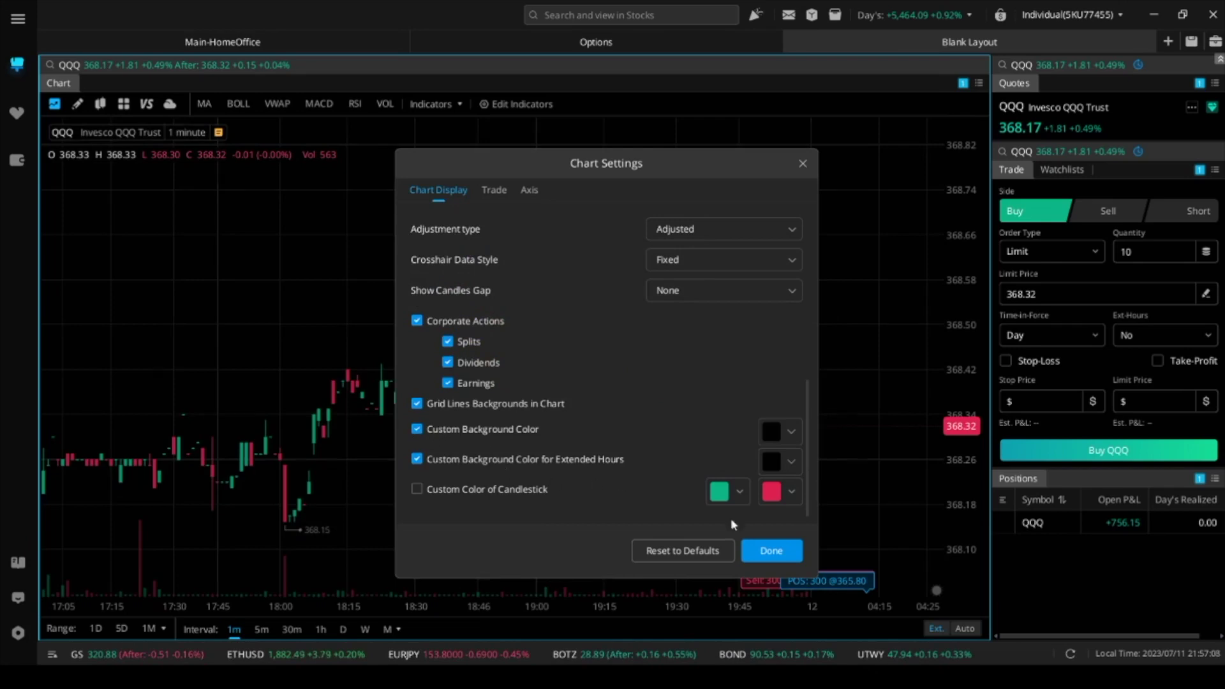
click(769, 552)
Turn off Grid Lines Backgrounds in Chart Settings and click Done
right_click(681, 236)
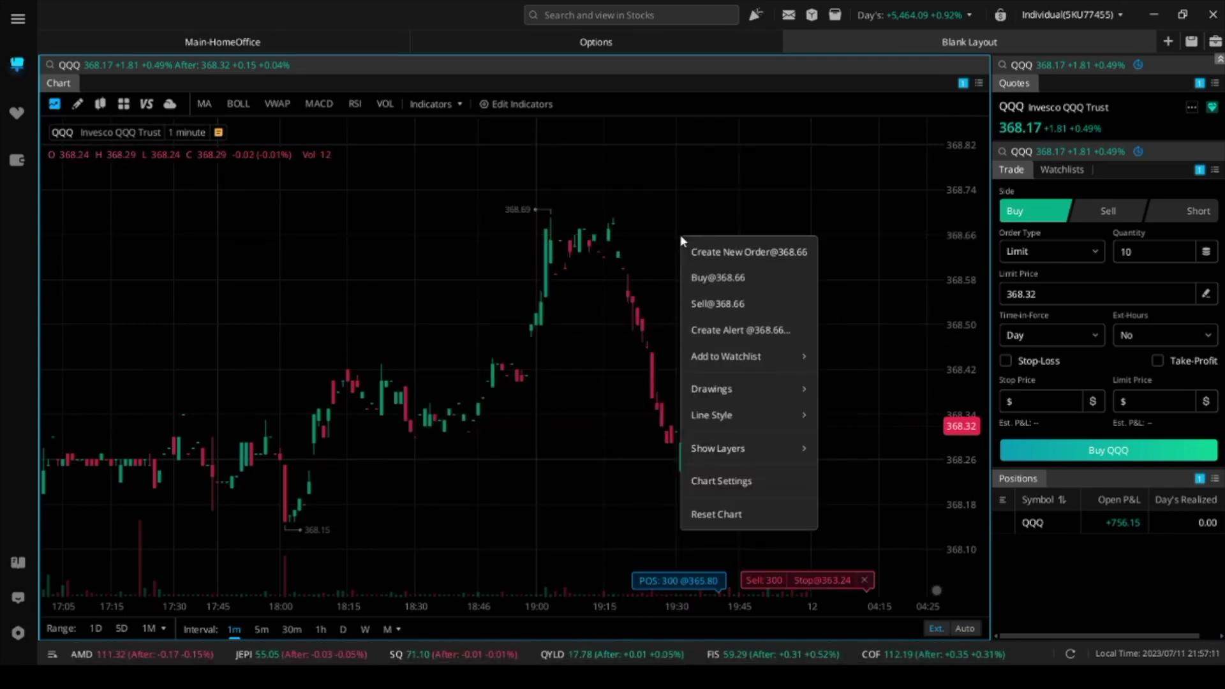
click(716, 481)
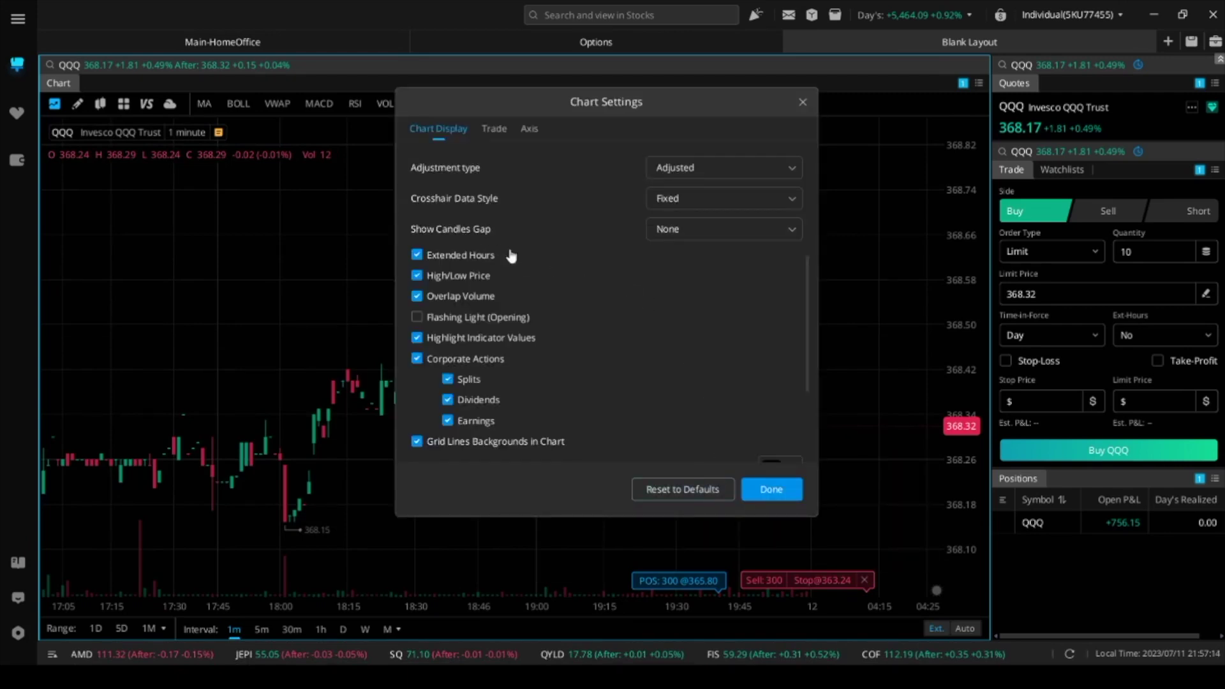
scroll(572, 249, down, 3)
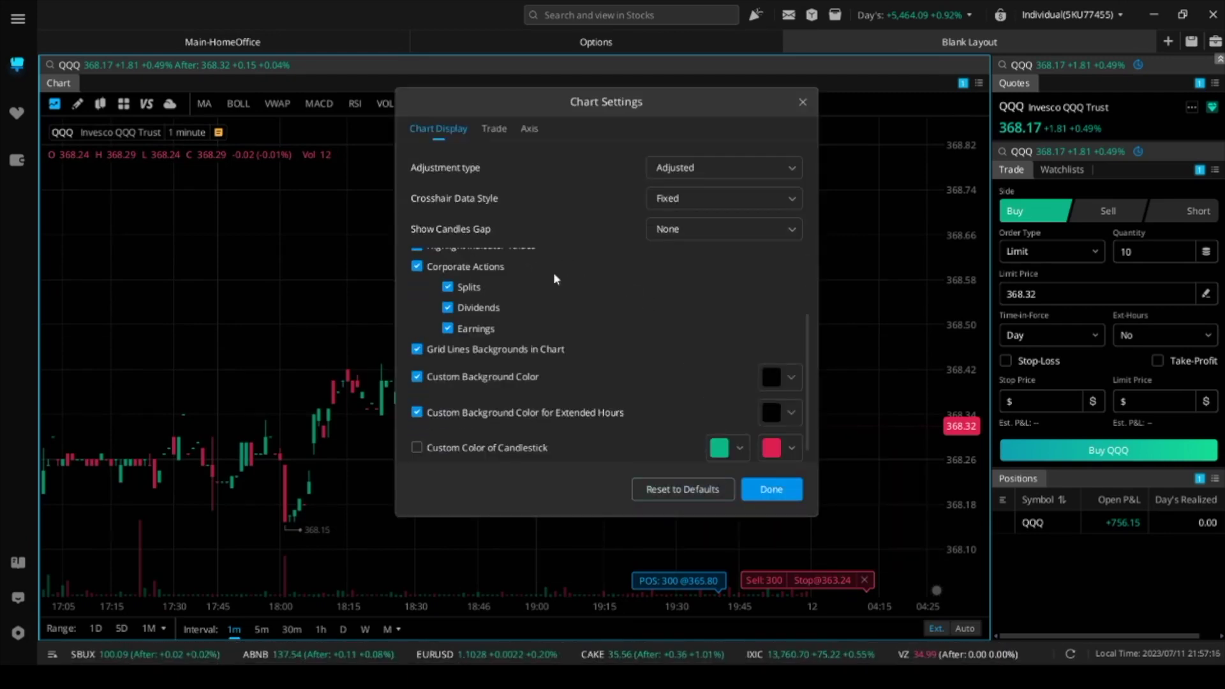
click(416, 351)
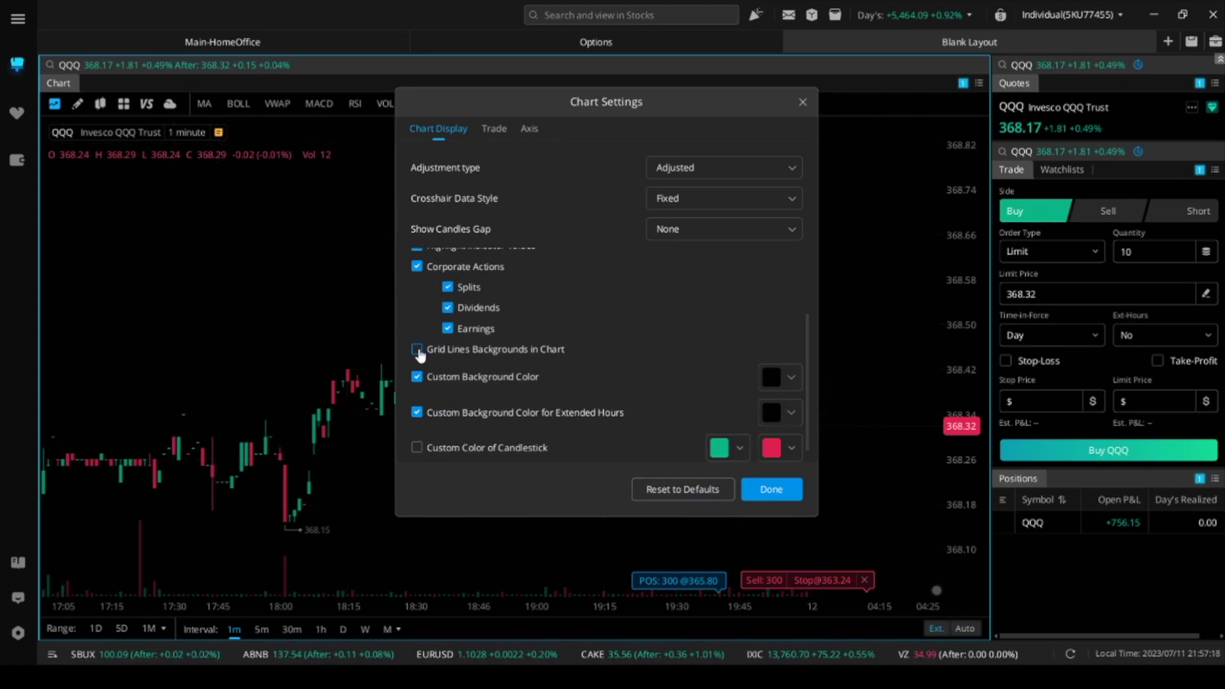
click(771, 489)
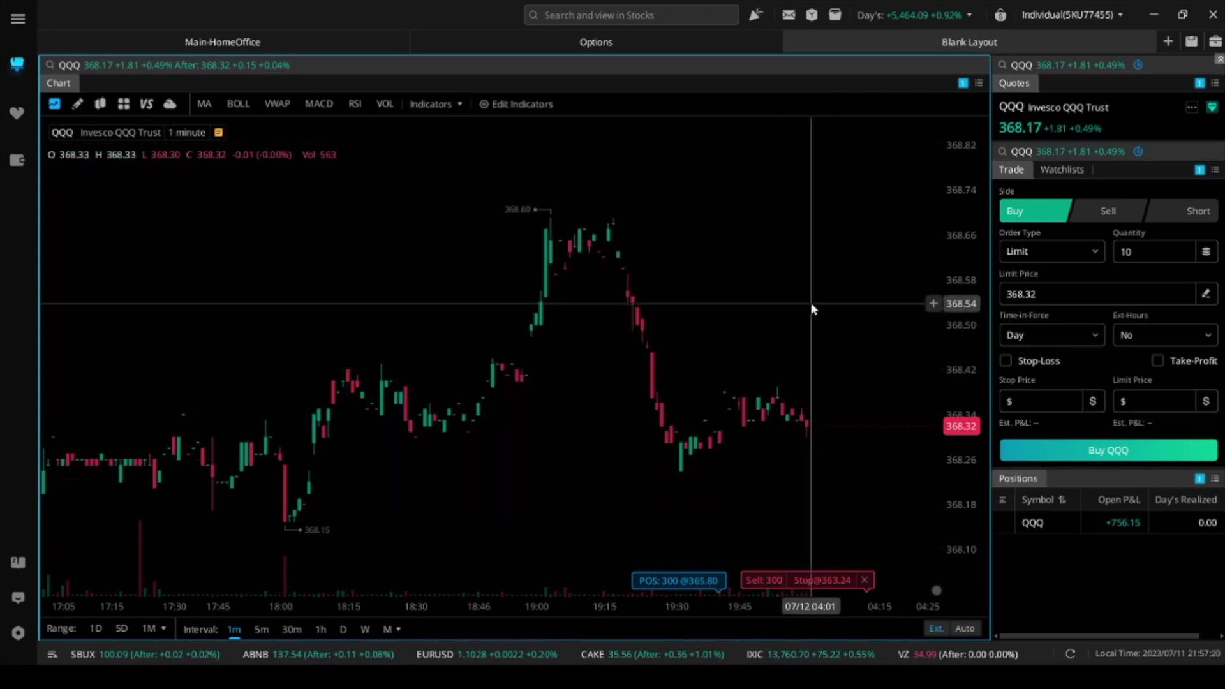
click(322, 631)
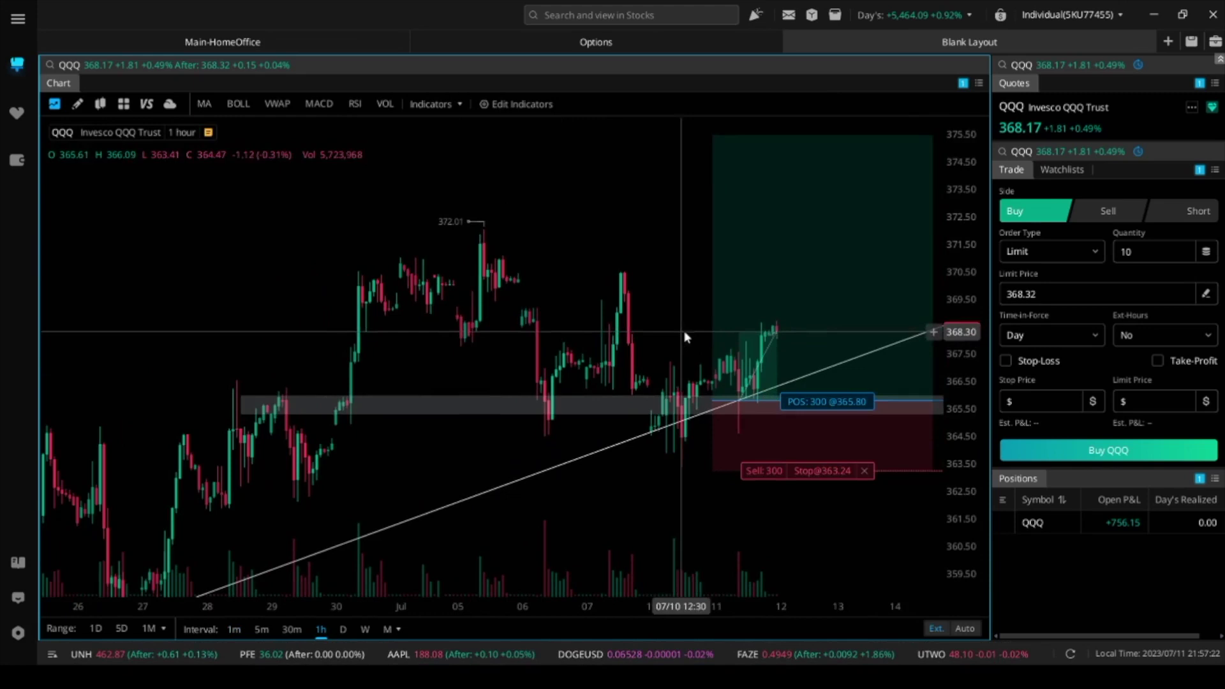
scroll(823, 338, down, 5)
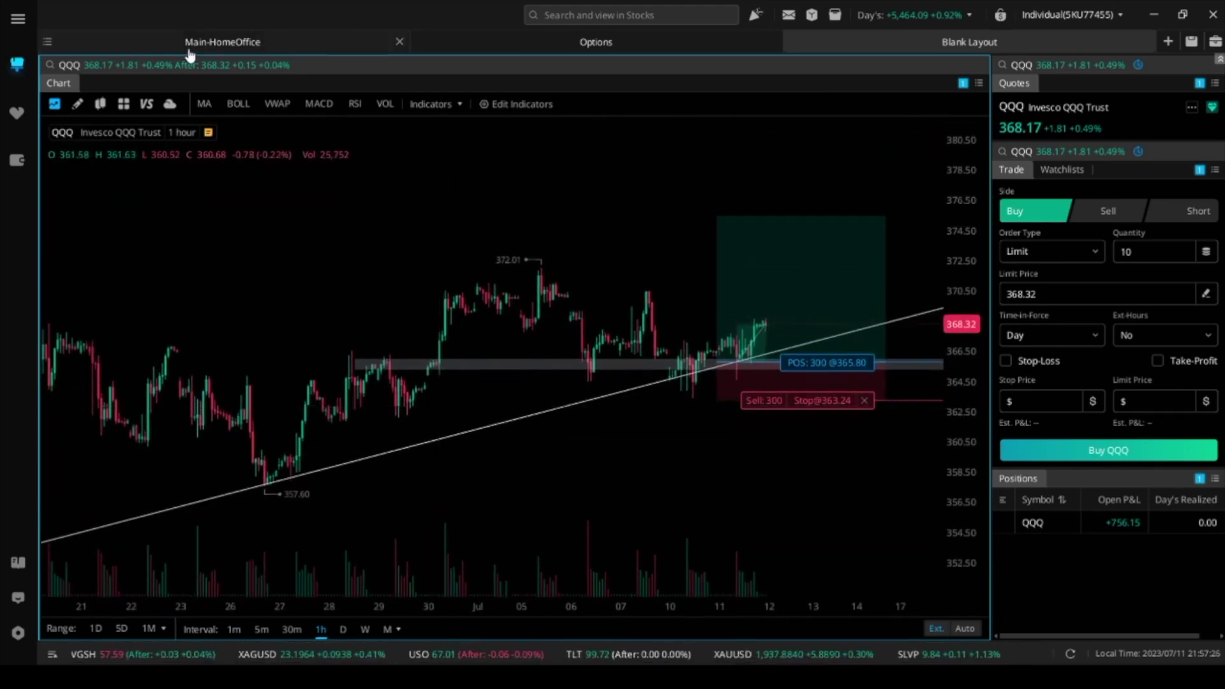
click(223, 41)
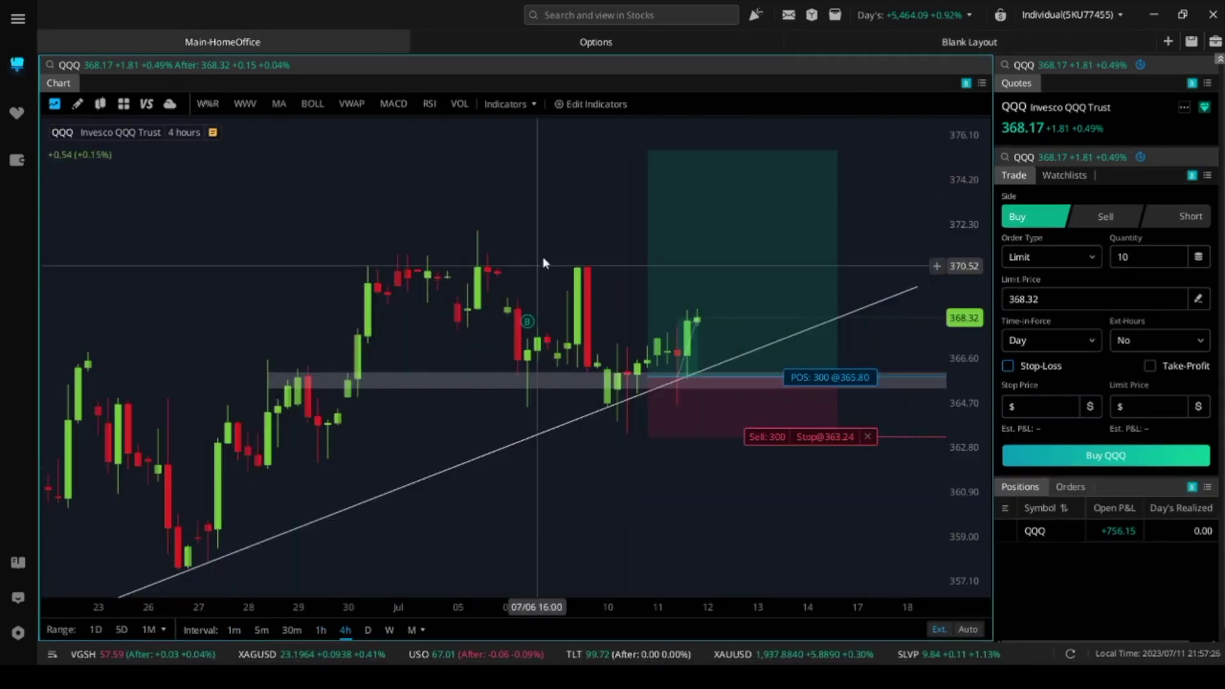
click(906, 50)
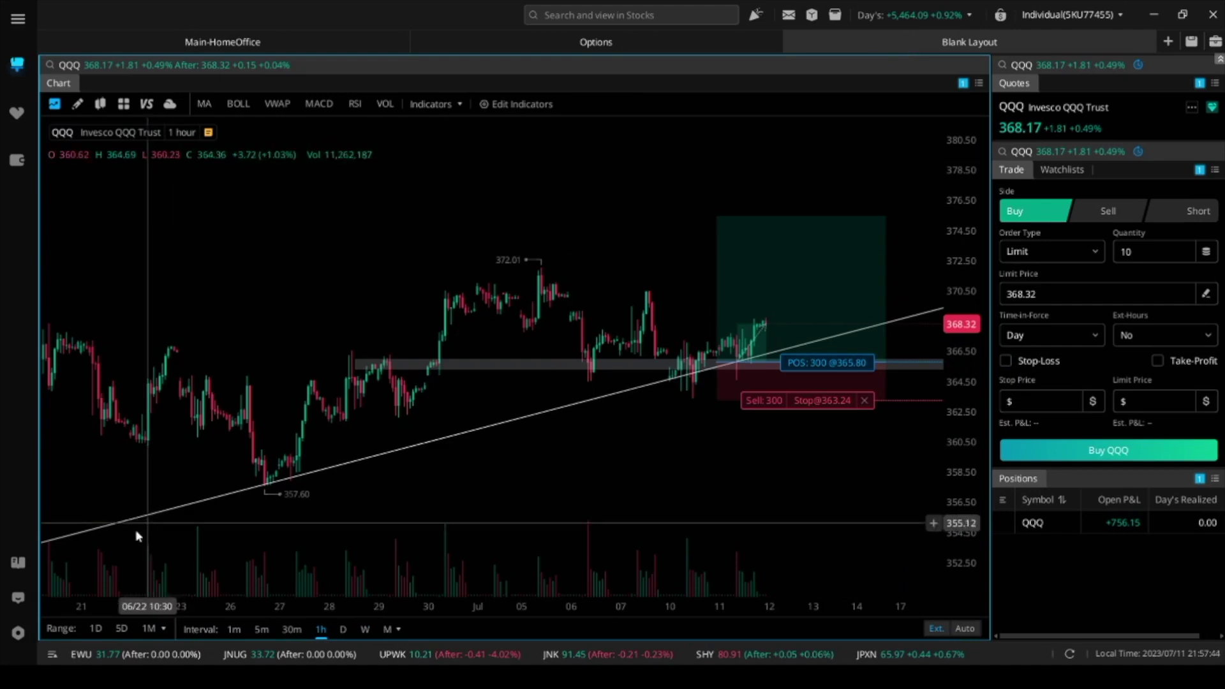
key(ctrl+comma)
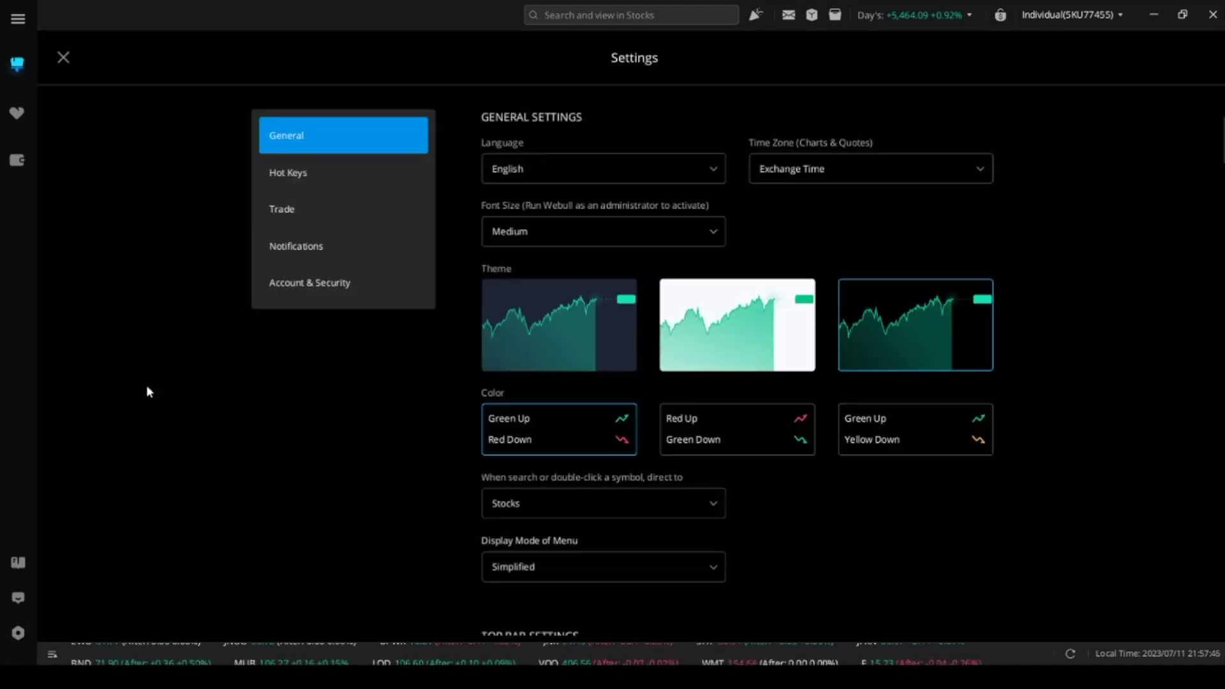
click(783, 351)
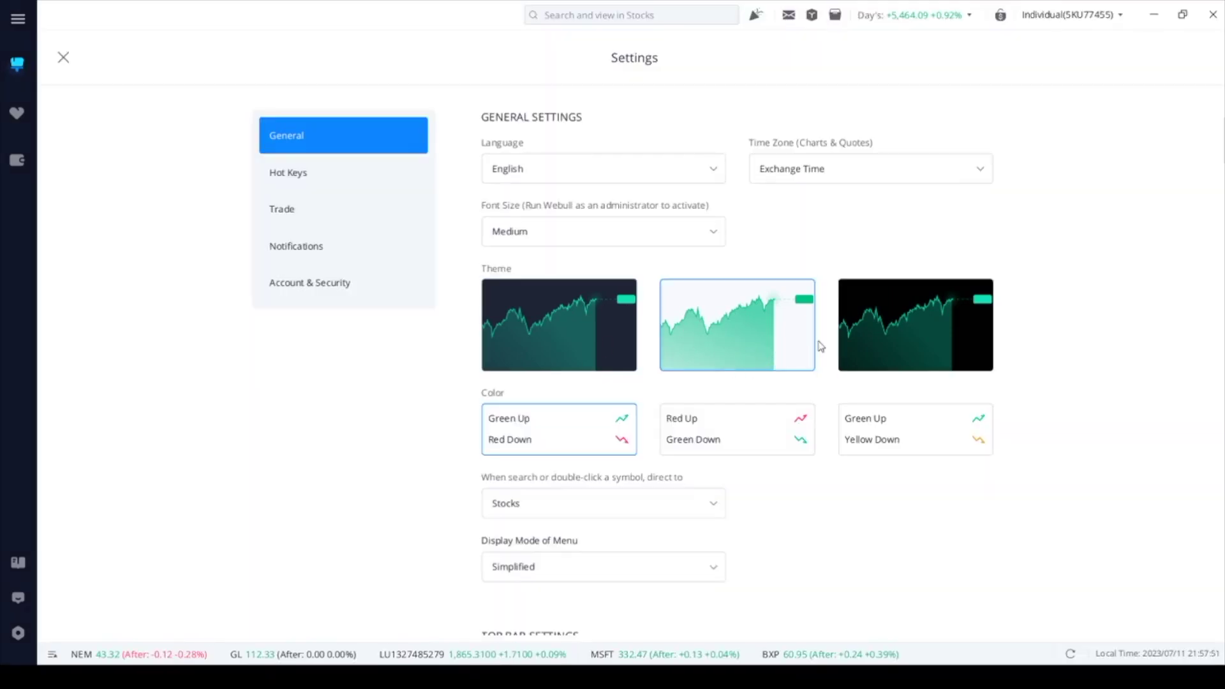
click(586, 348)
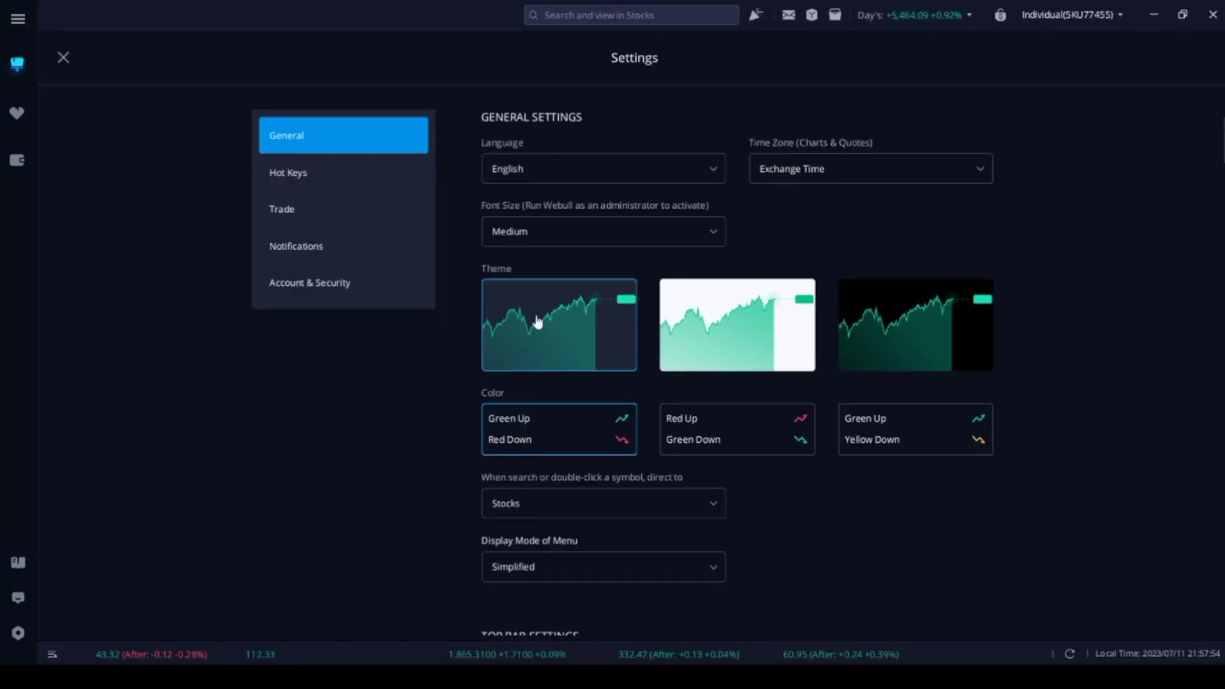
click(63, 58)
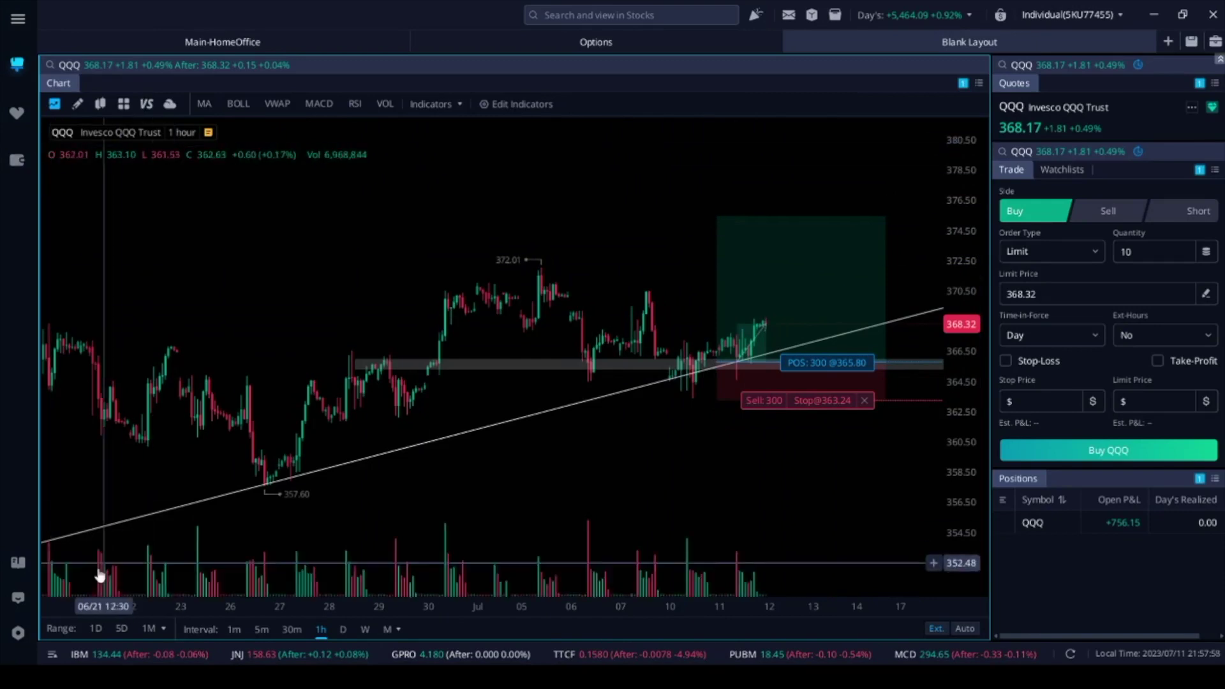
click(18, 633)
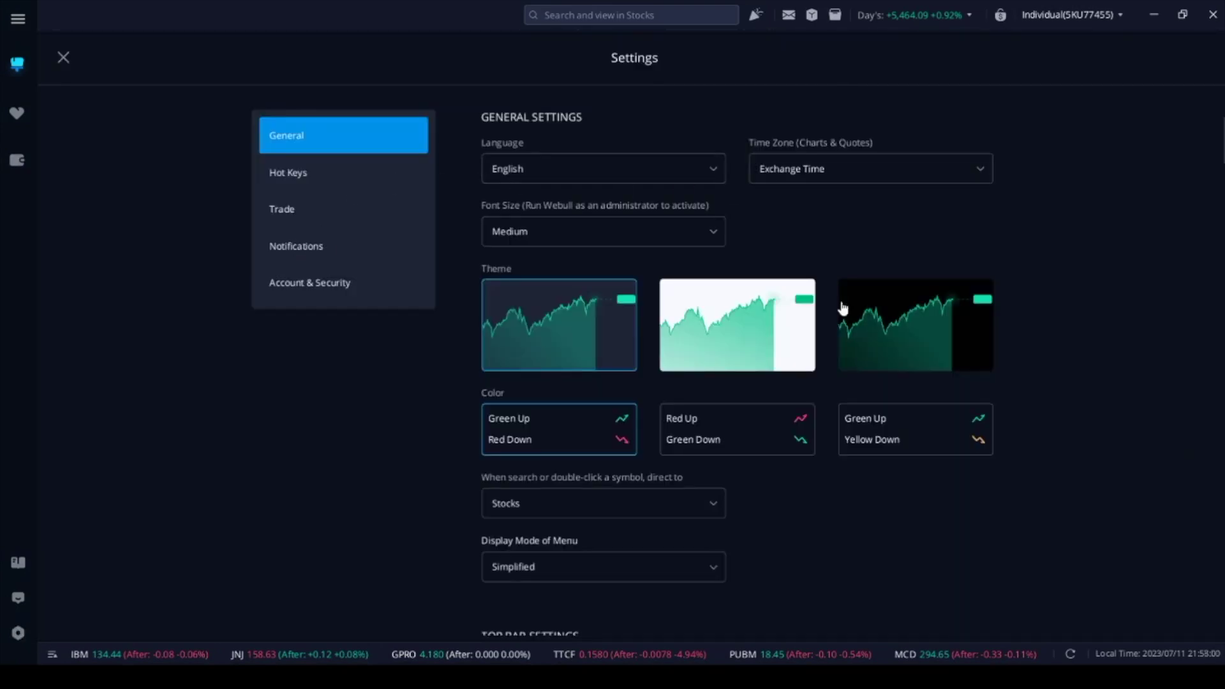
click(895, 312)
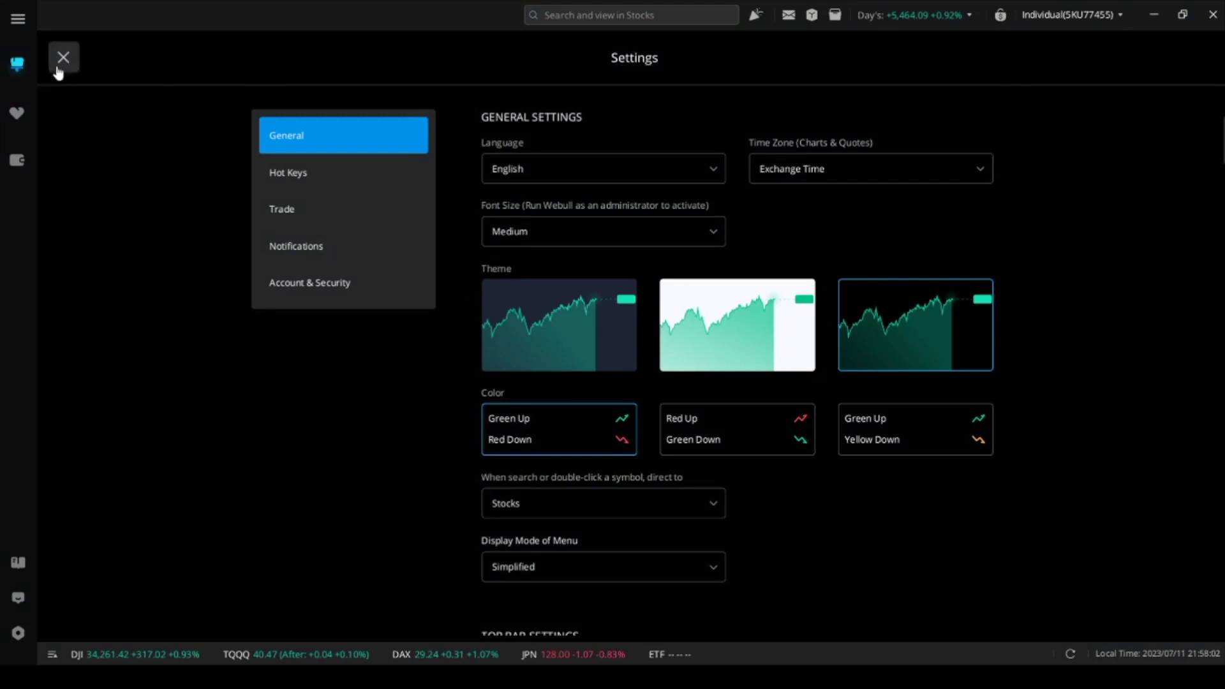
click(63, 57)
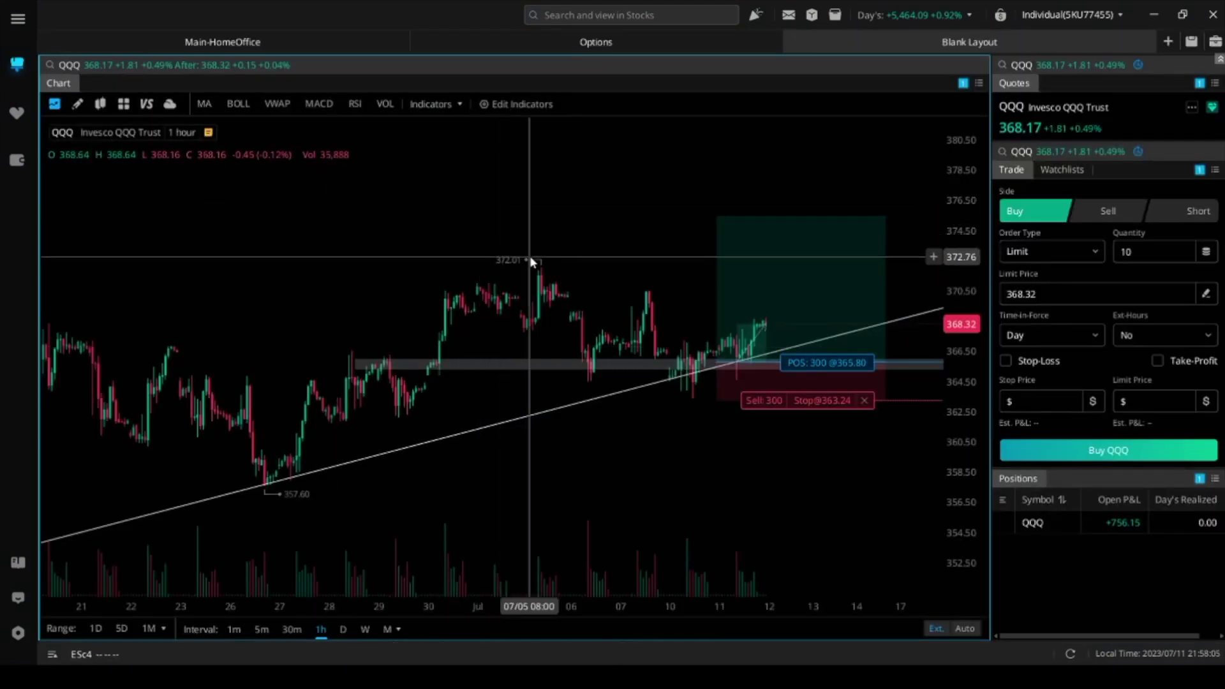
In the QQQ chart's Chart Settings, hide the High/Low price labels and the overlapped volume bars
right_click(557, 210)
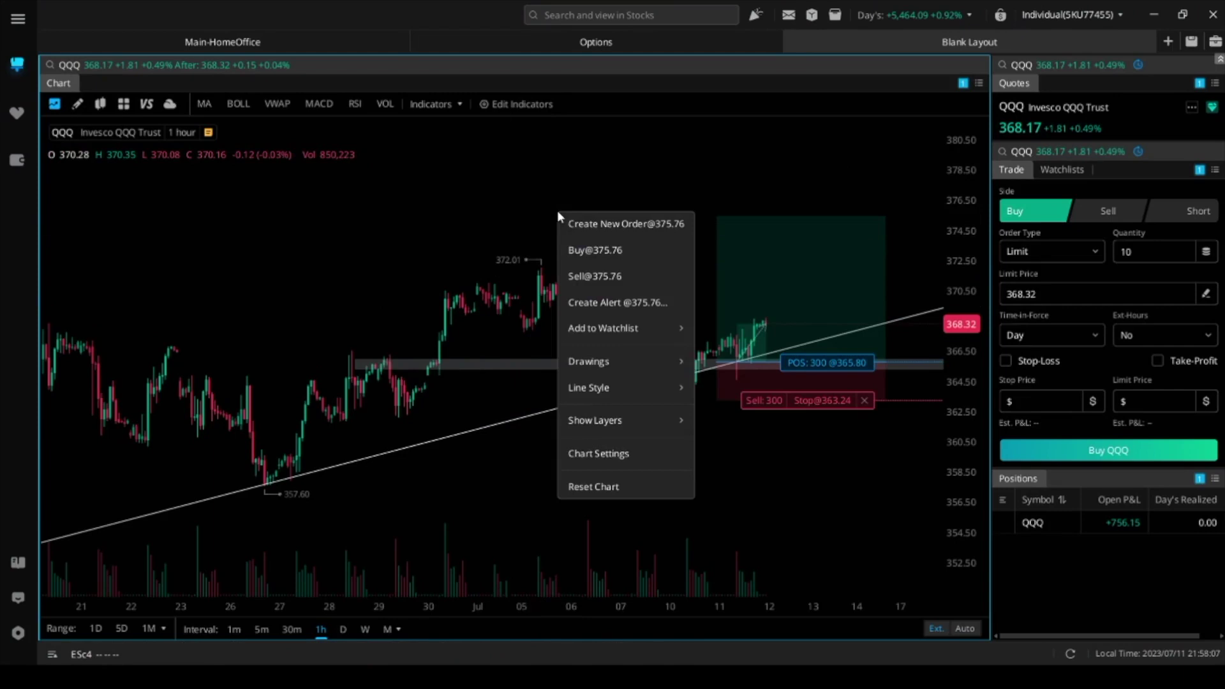
click(622, 457)
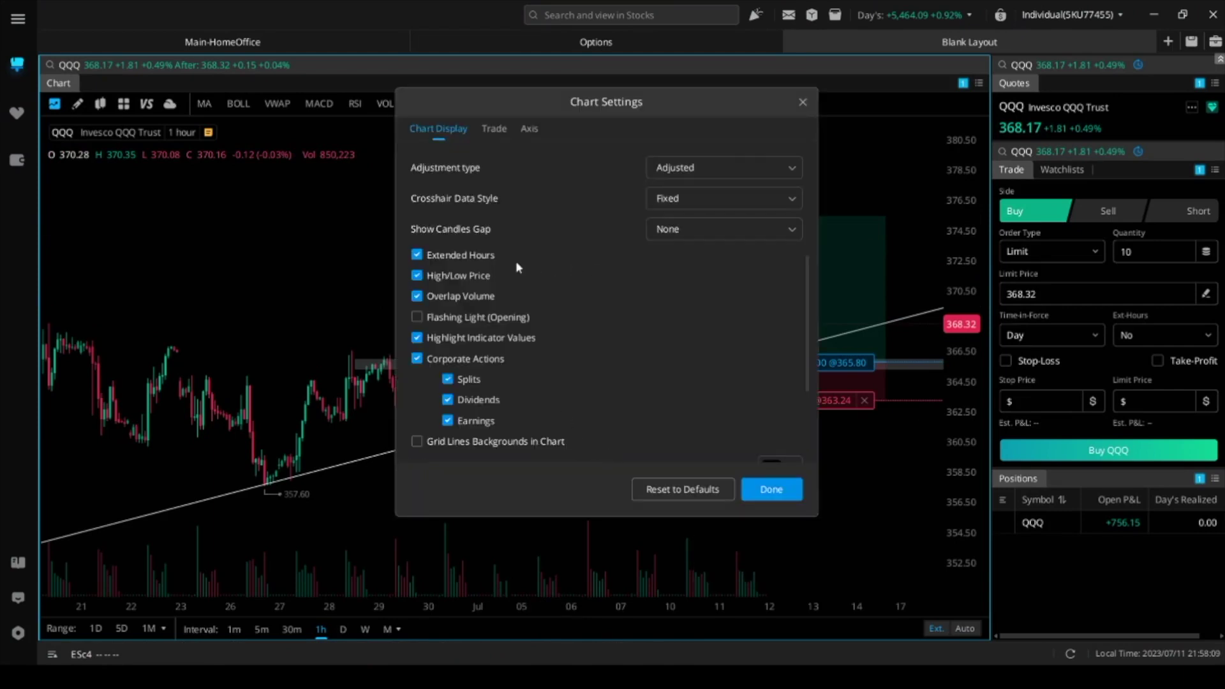
click(417, 277)
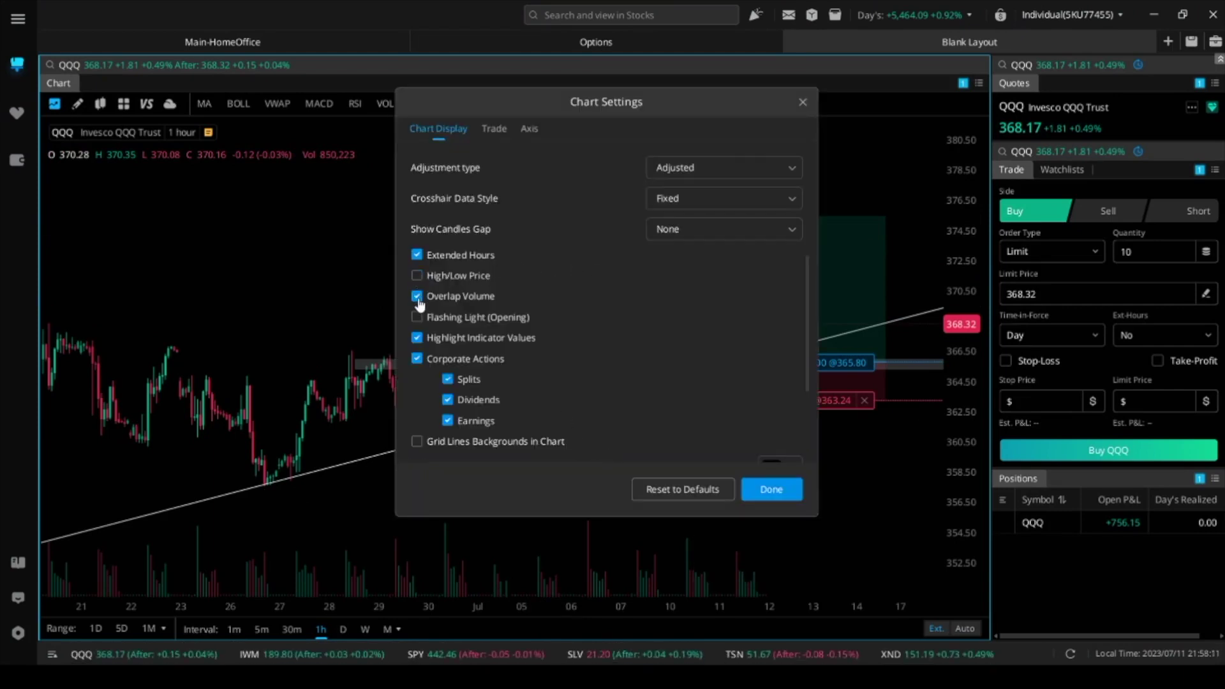
click(418, 298)
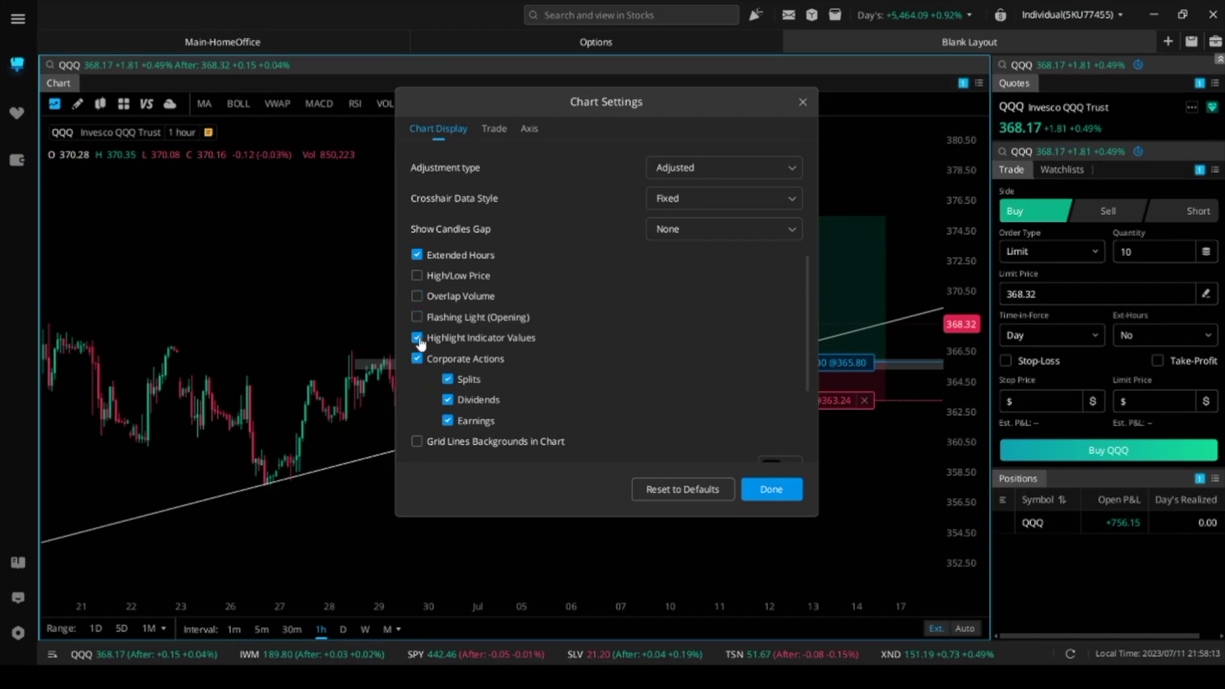
scroll(447, 350, down, 3)
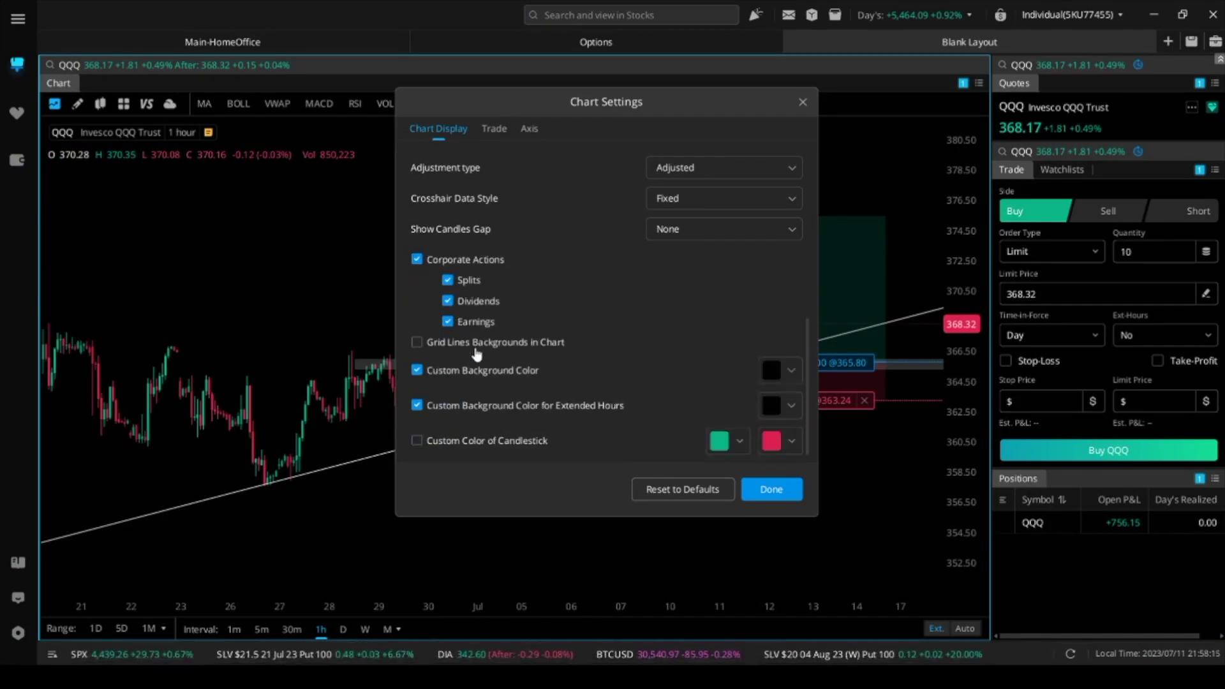
scroll(473, 348, up, 3)
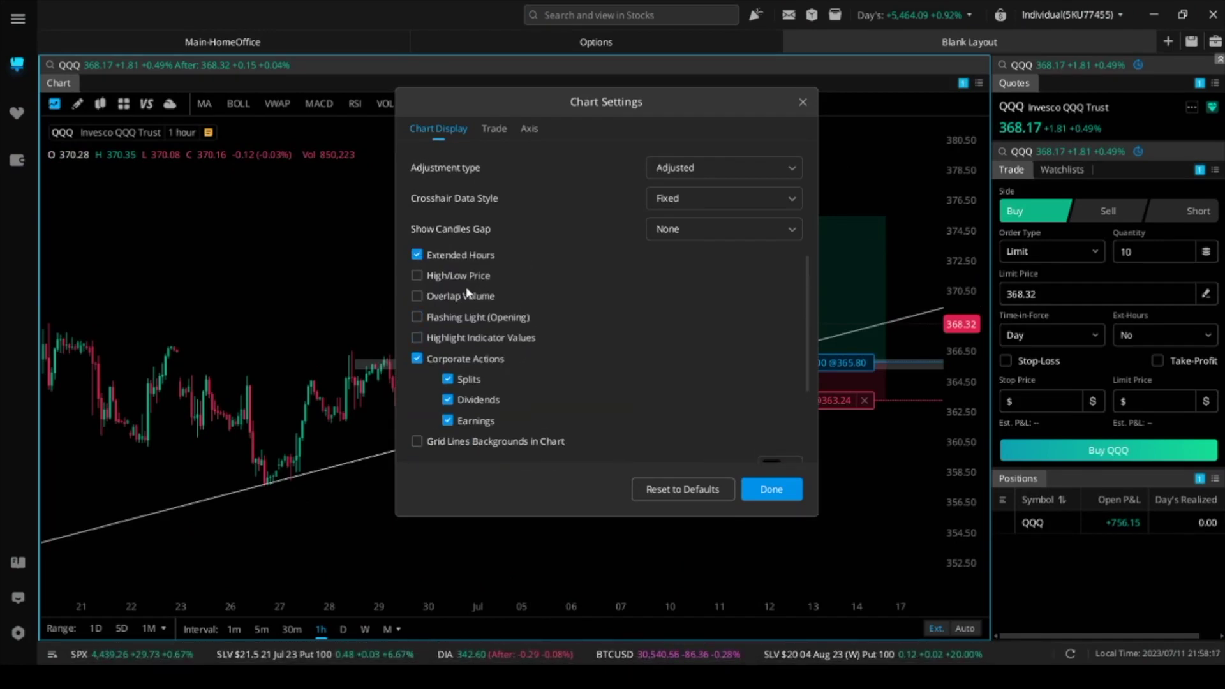
click(772, 491)
Stretch the candles taller along the price scale and centre the recent candles in the chart
drag(973, 492, 974, 459)
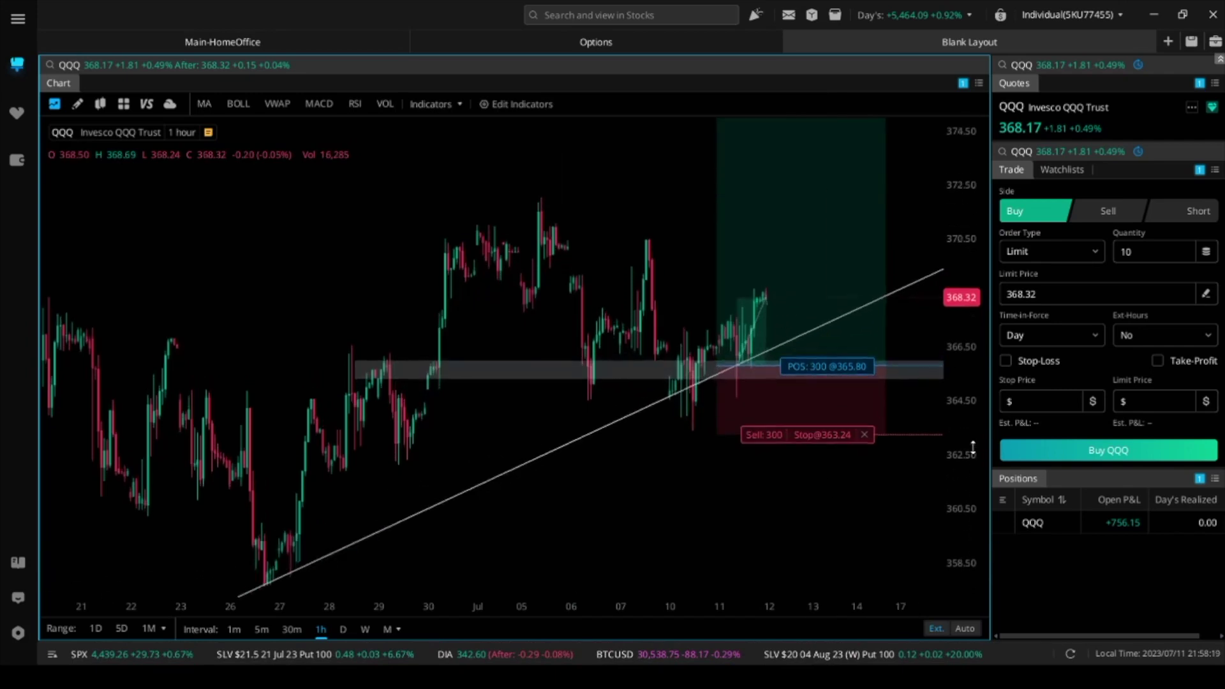
scroll(755, 461, up, 3)
scroll(727, 466, up, 2)
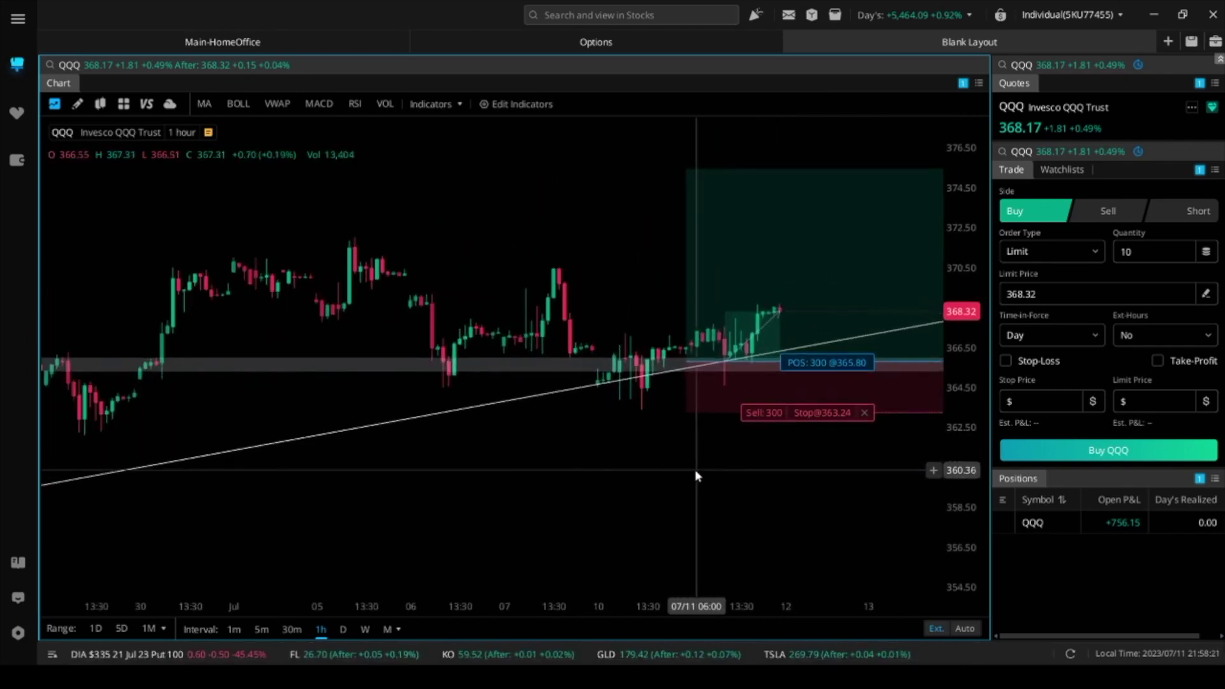
drag(695, 469, 635, 472)
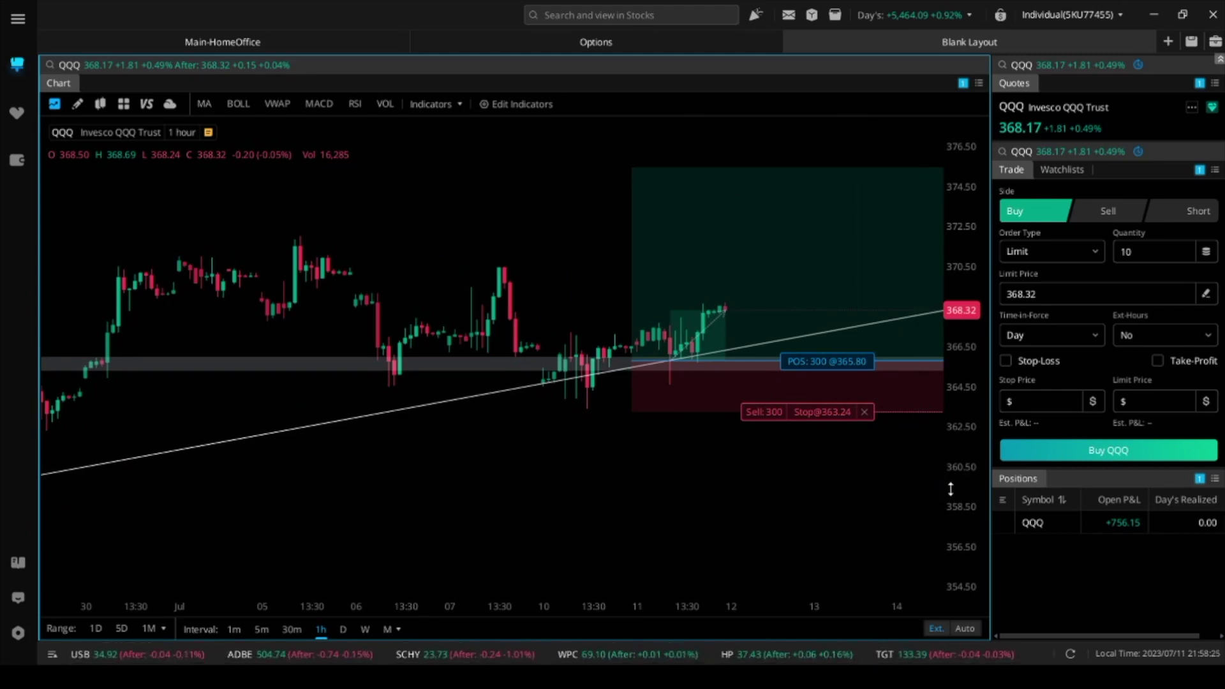
drag(966, 481, 971, 468)
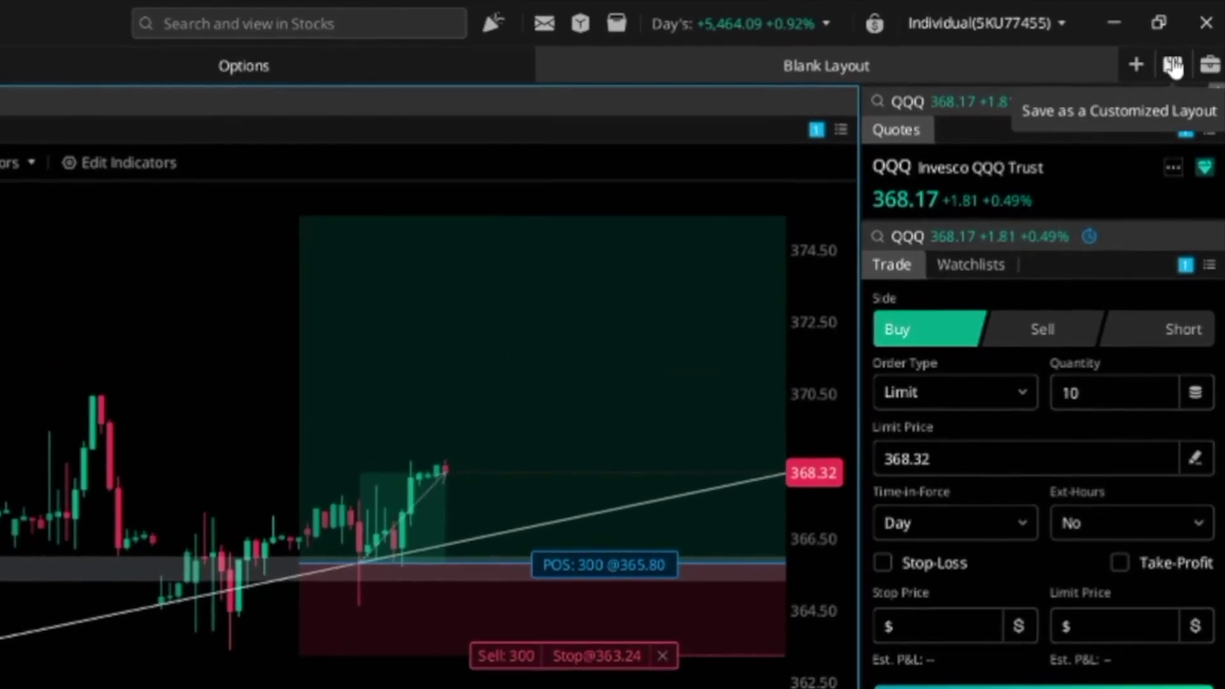
Dismiss the Save as a Customized Layout dialog without saving and add a new layout tab
click(1173, 67)
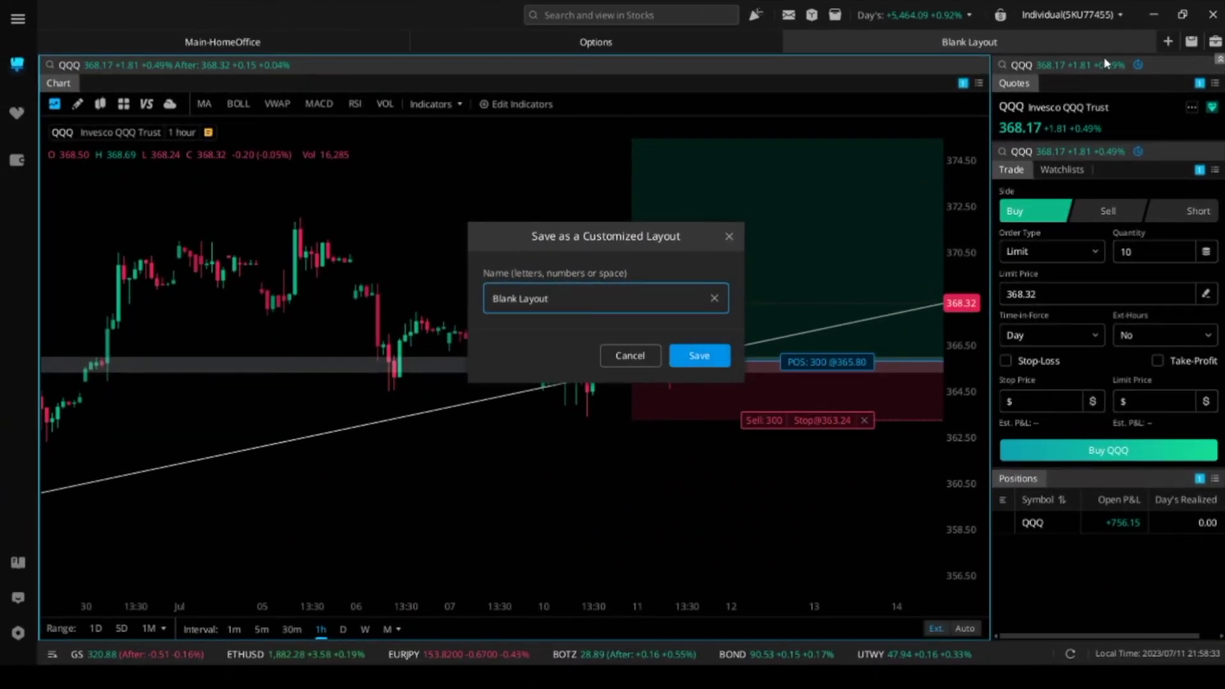
click(729, 236)
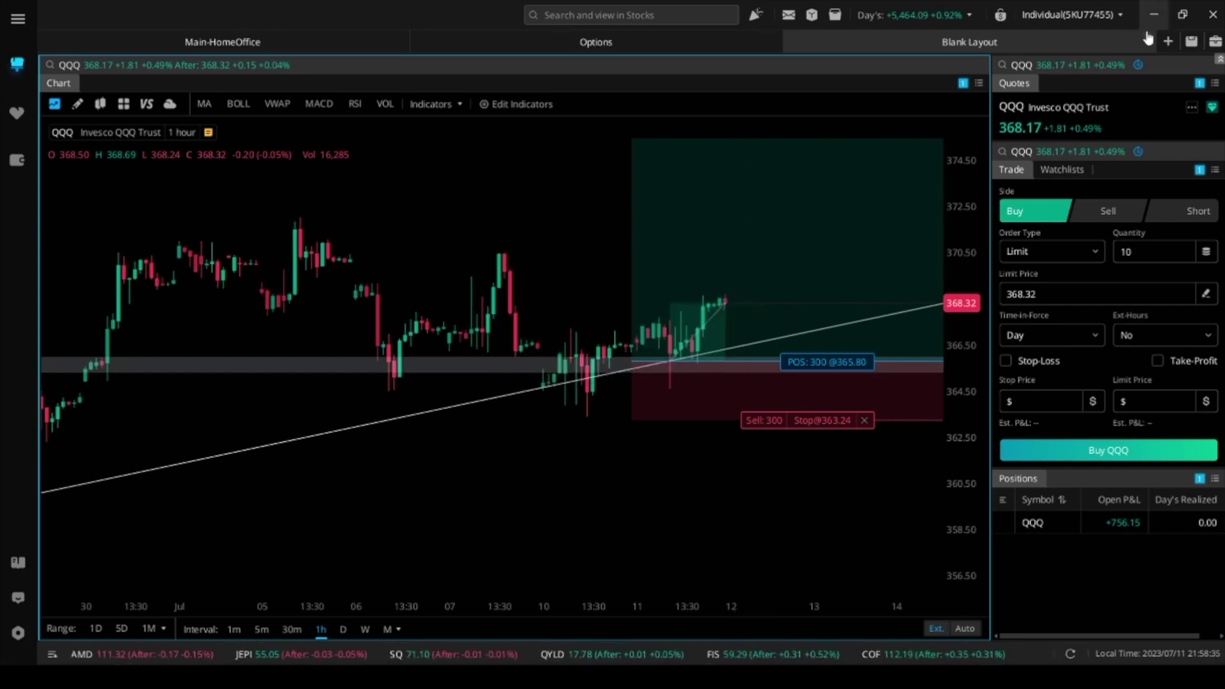
click(1168, 42)
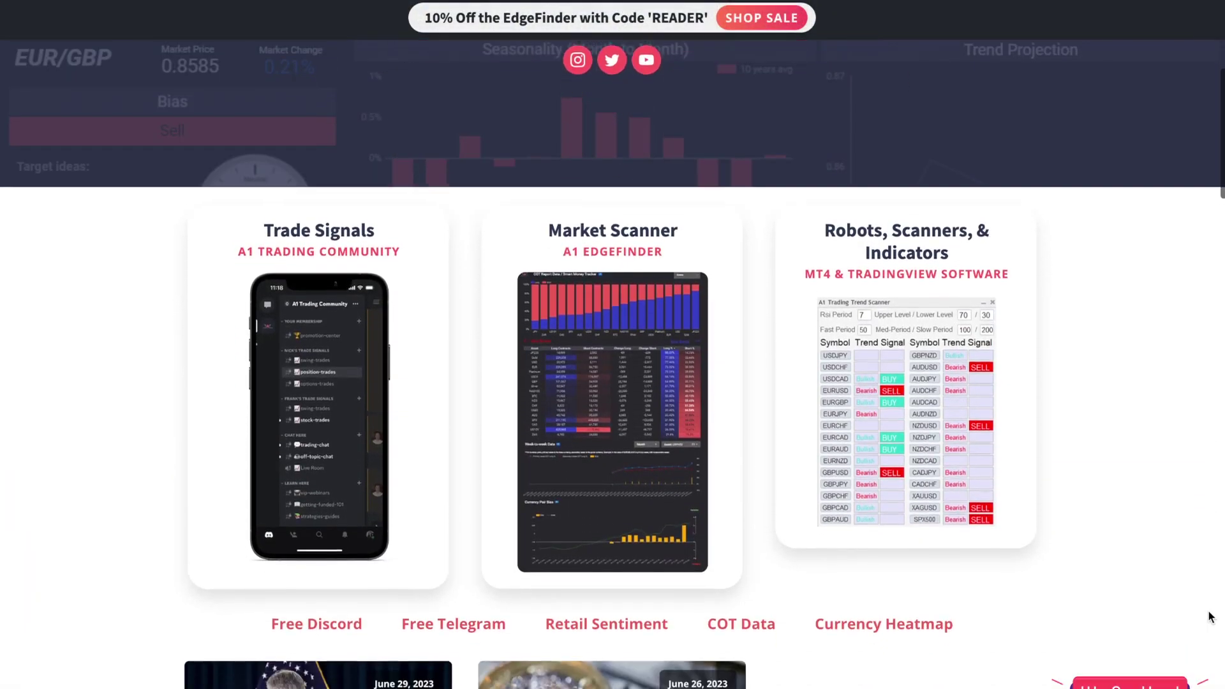
scroll(1211, 616, down, 4)
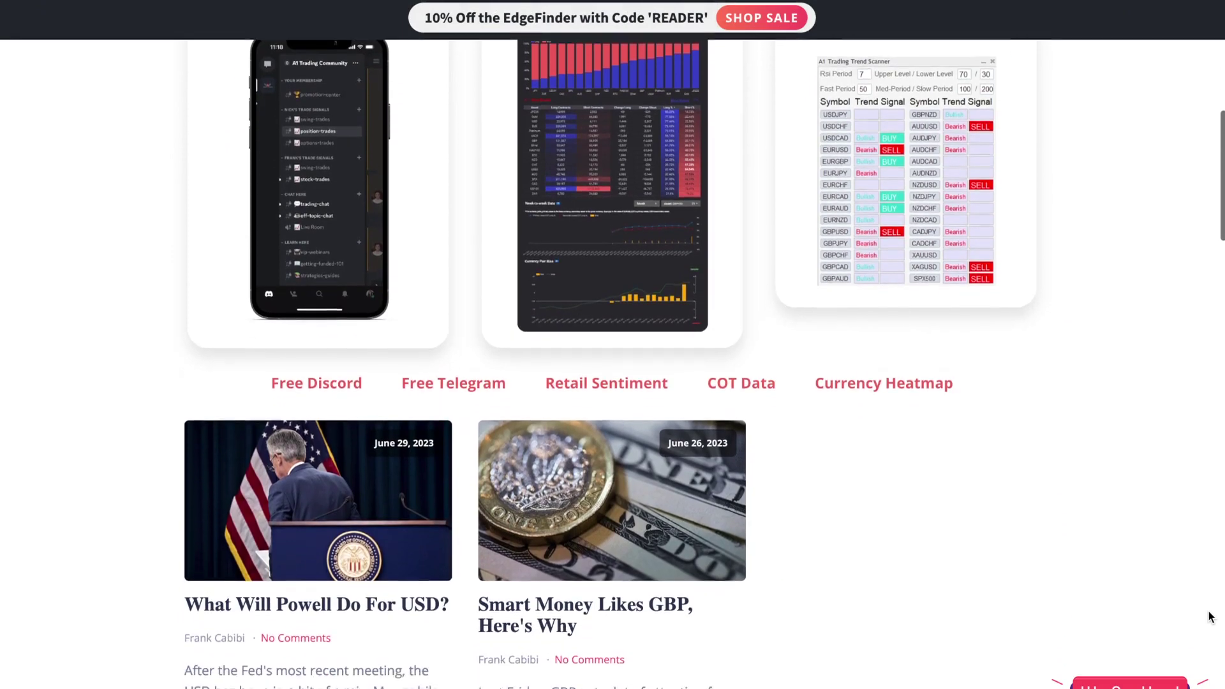